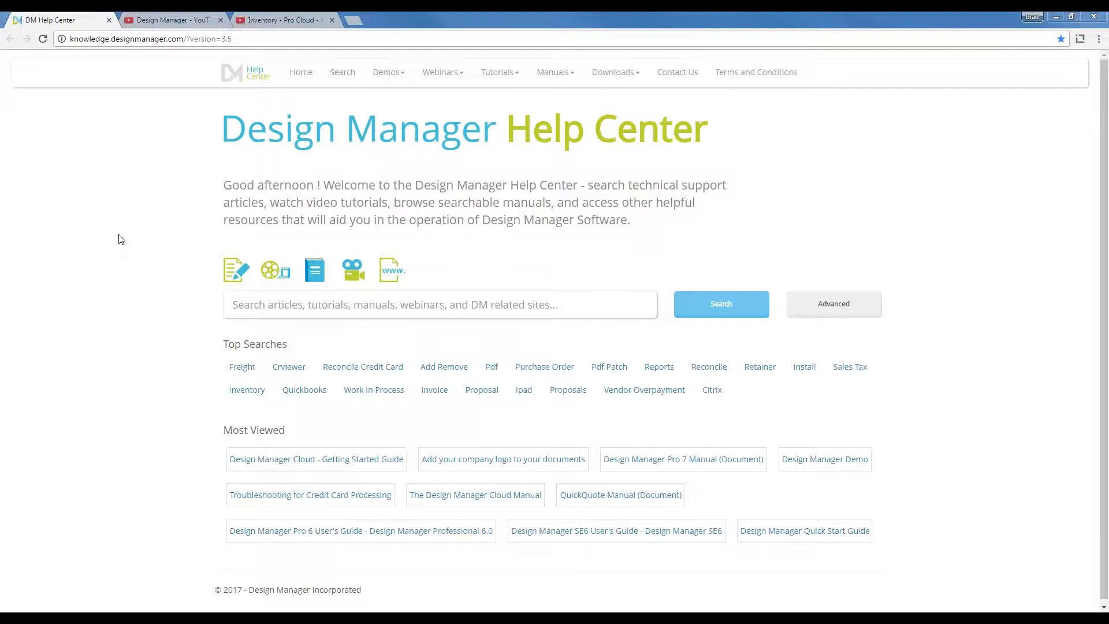
Go to the Help Center's Recorded Webinars page, then switch to the Design Manager YouTube channel.
left_click_drag(507, 132, 709, 133)
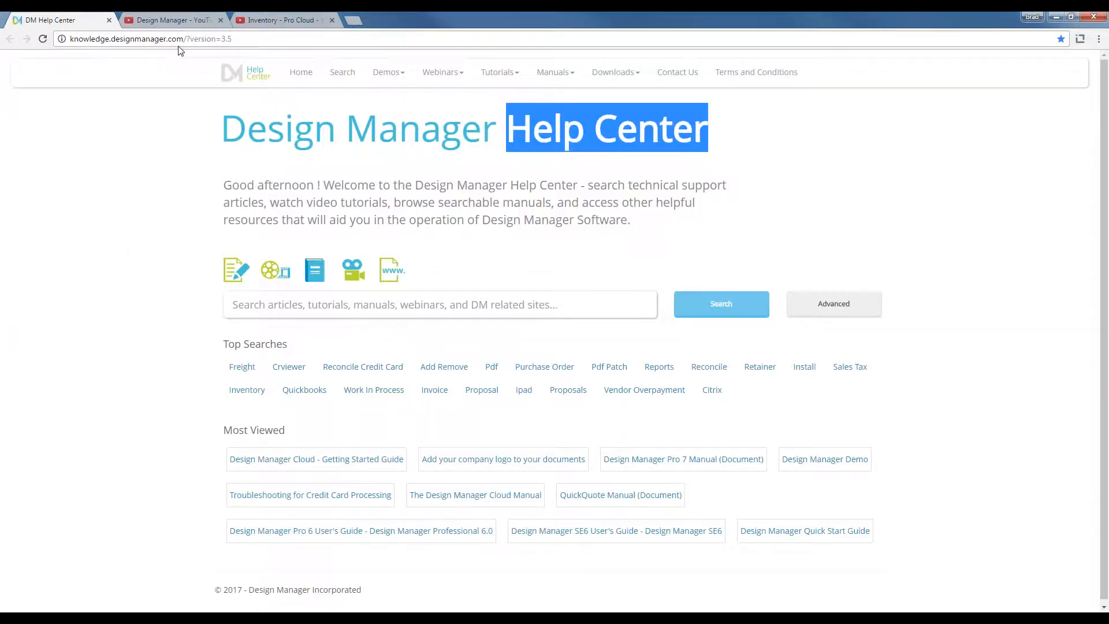
left_click(460, 74)
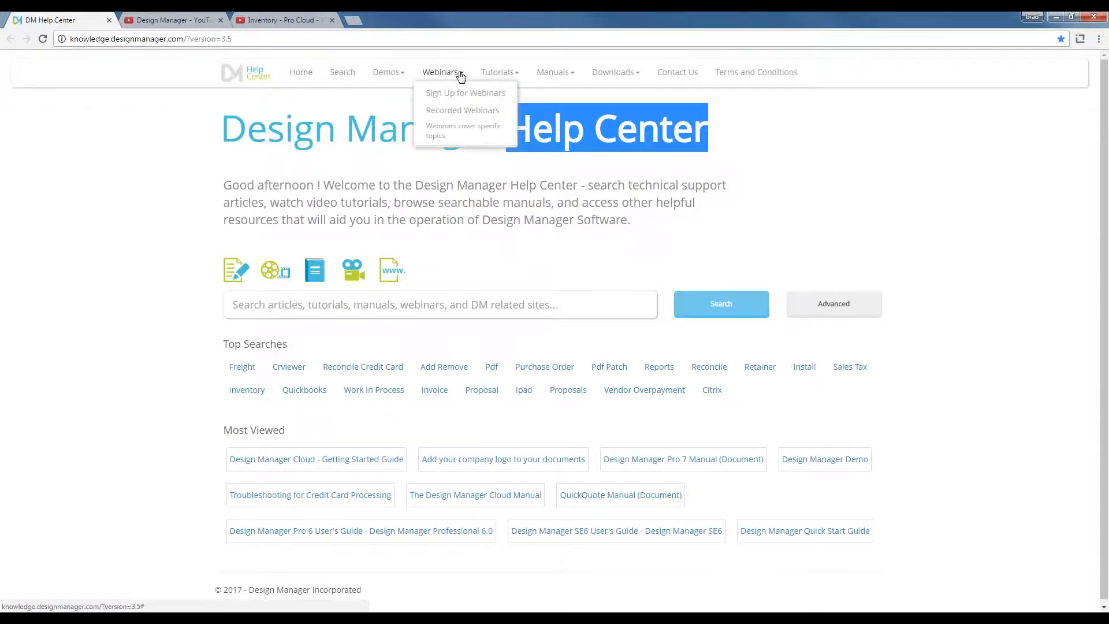
left_click(467, 111)
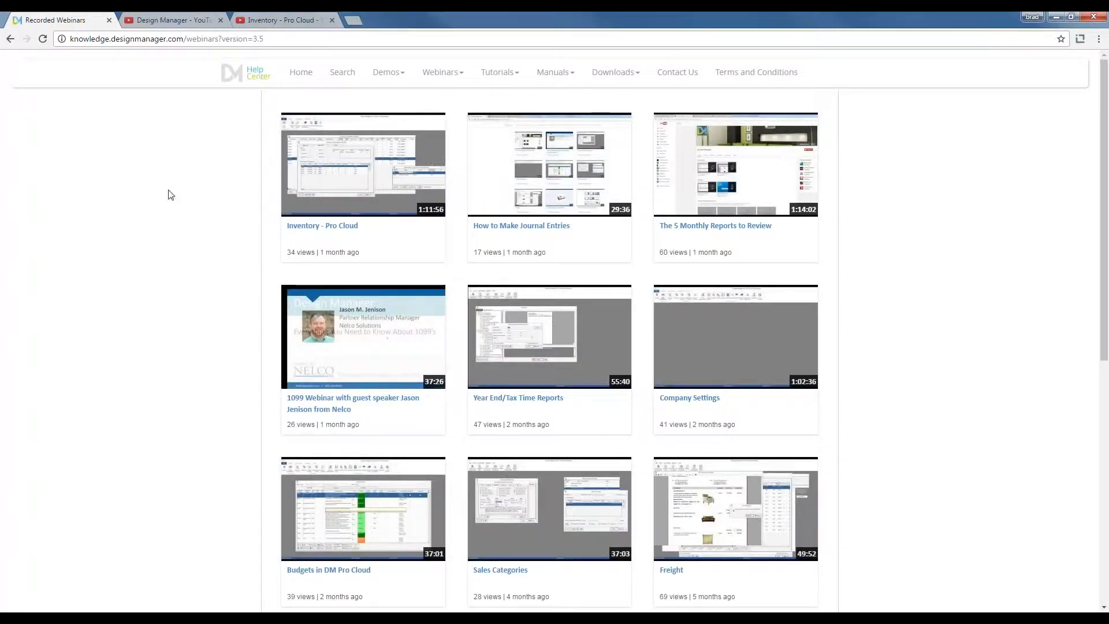
left_click(173, 21)
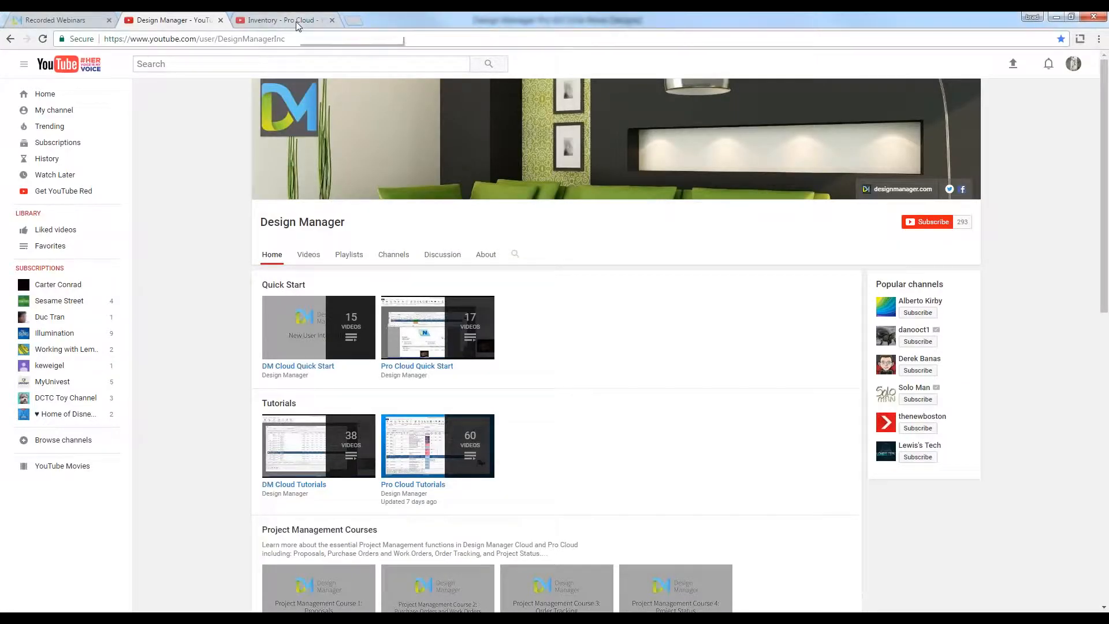
Switch to the Inventory - Pro Cloud video tab.
left_click(296, 22)
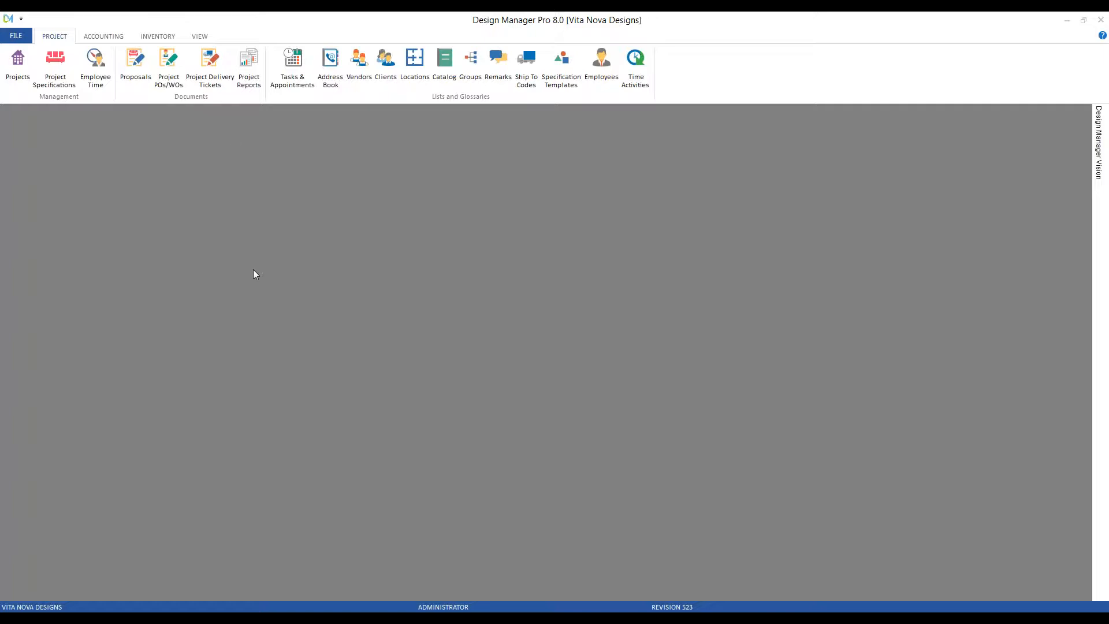
Open the Warehouse / Showroom Code Glossary from INVENTORY and select the Vita Nova Designs and North Green Street entries.
left_click(158, 35)
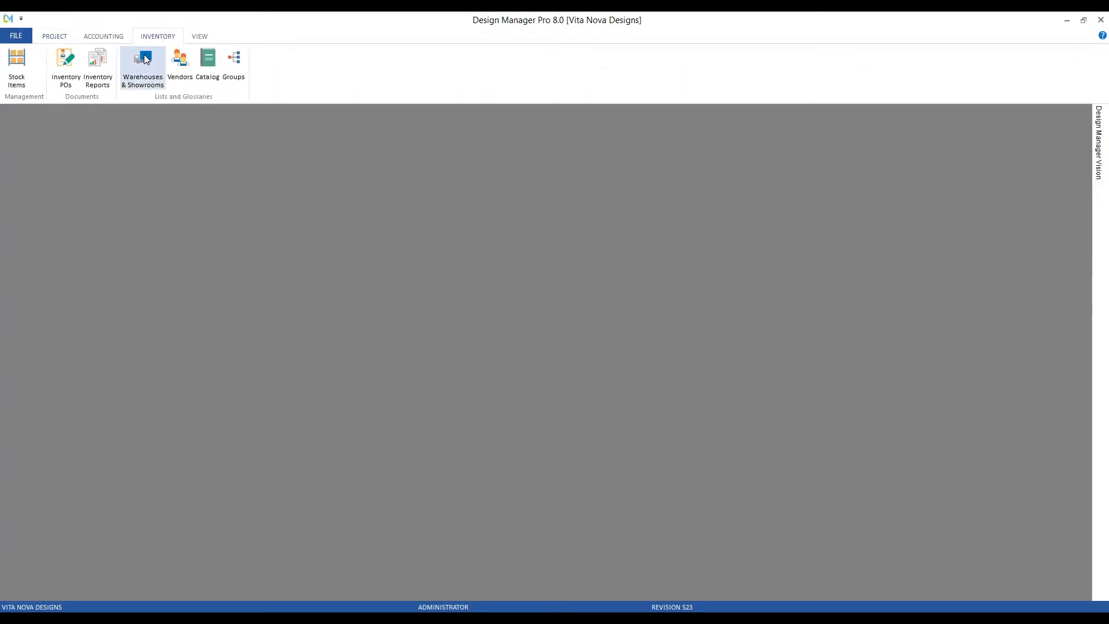
left_click(146, 59)
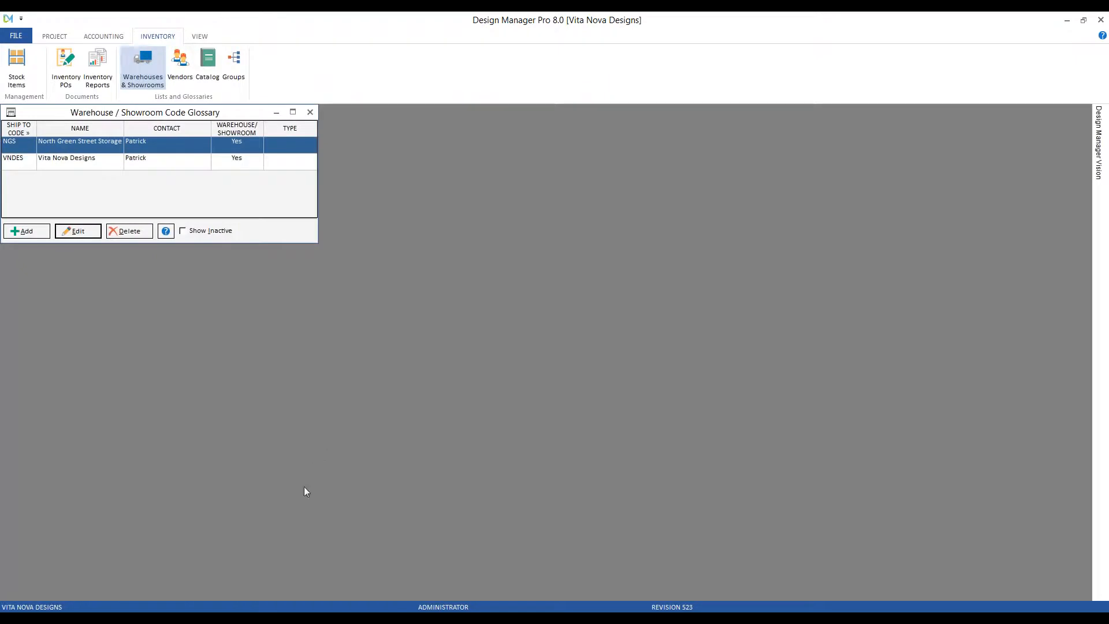
left_click_drag(135, 118, 194, 149)
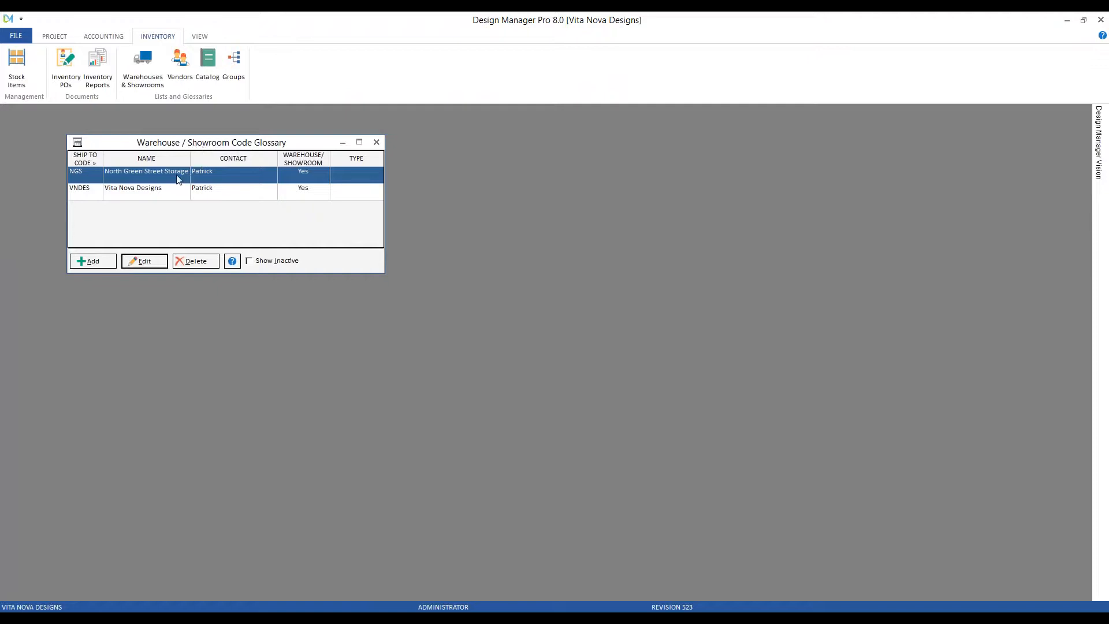
left_click(144, 192)
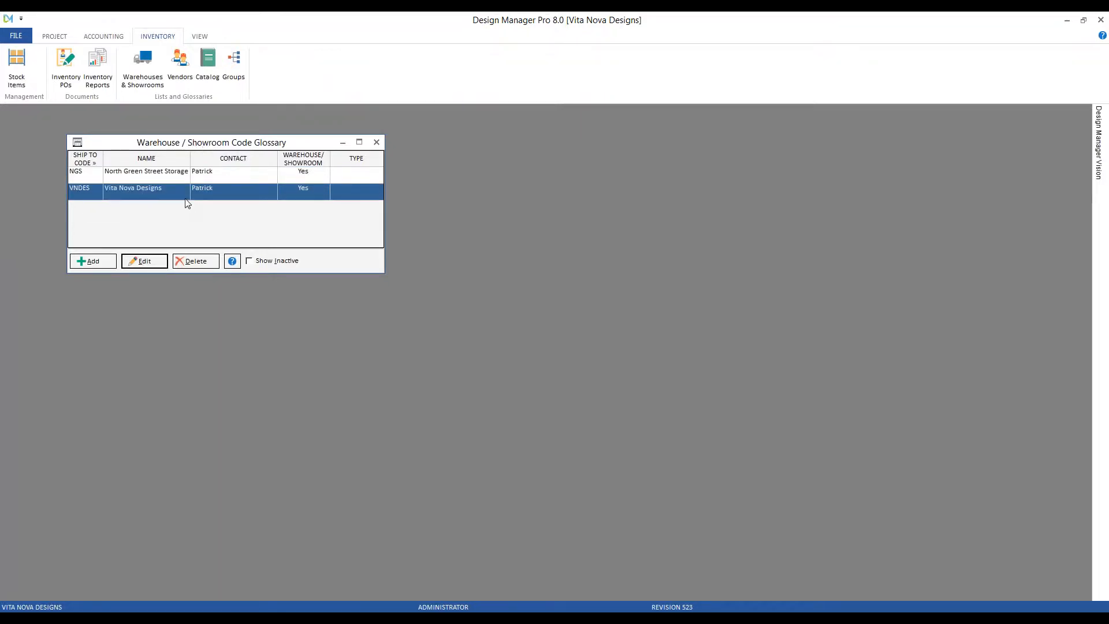
left_click(188, 178)
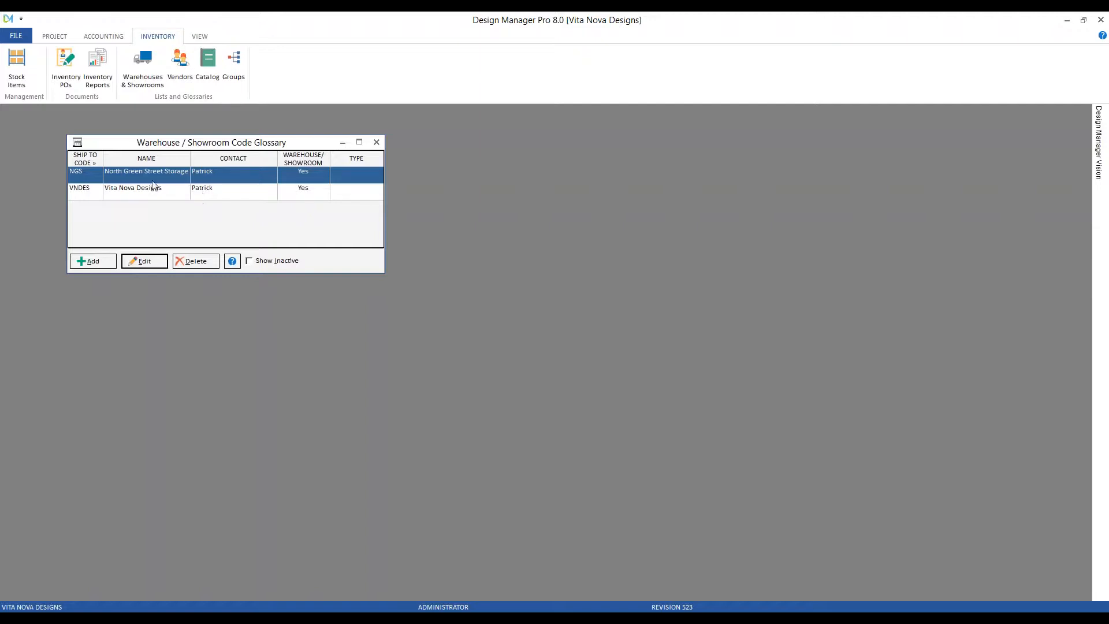
left_click(111, 261)
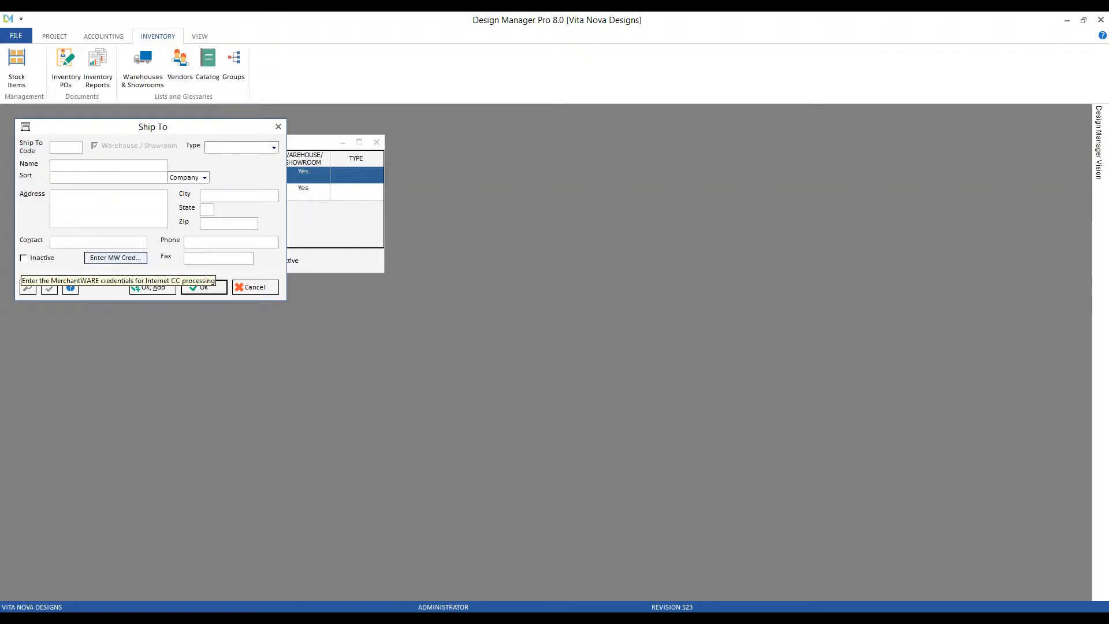
type("DESIG")
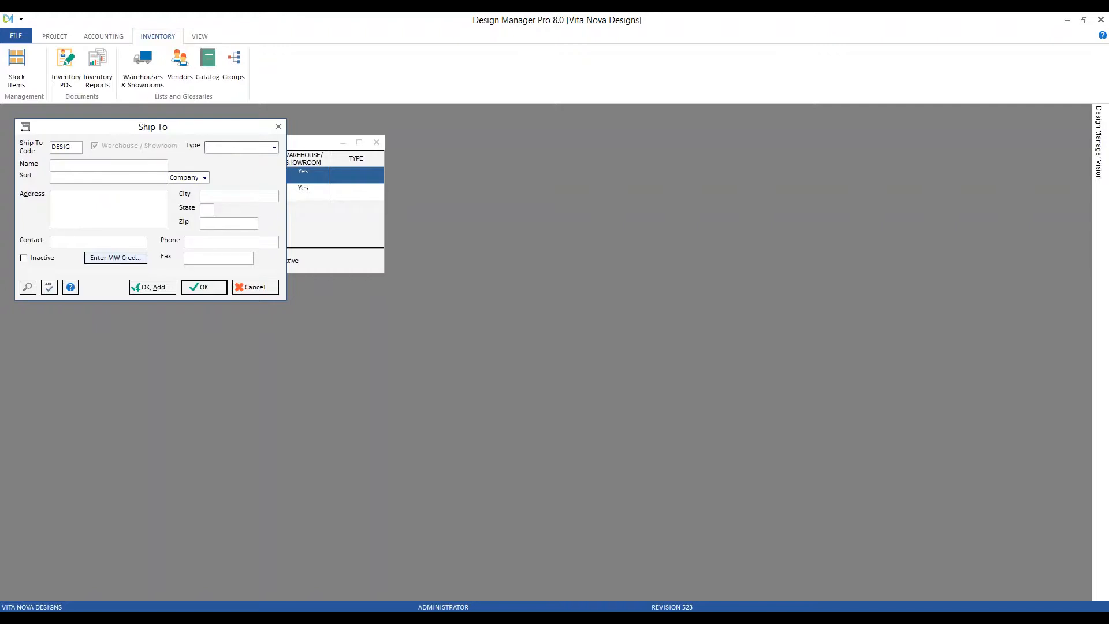
type("Design Manager Storage")
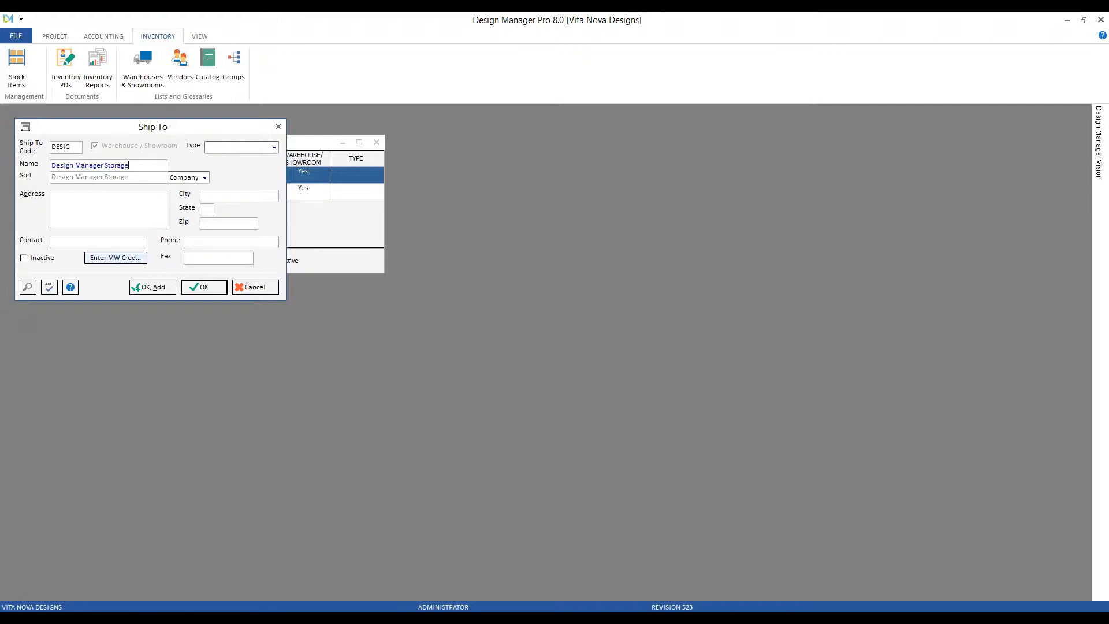
key("Tab")
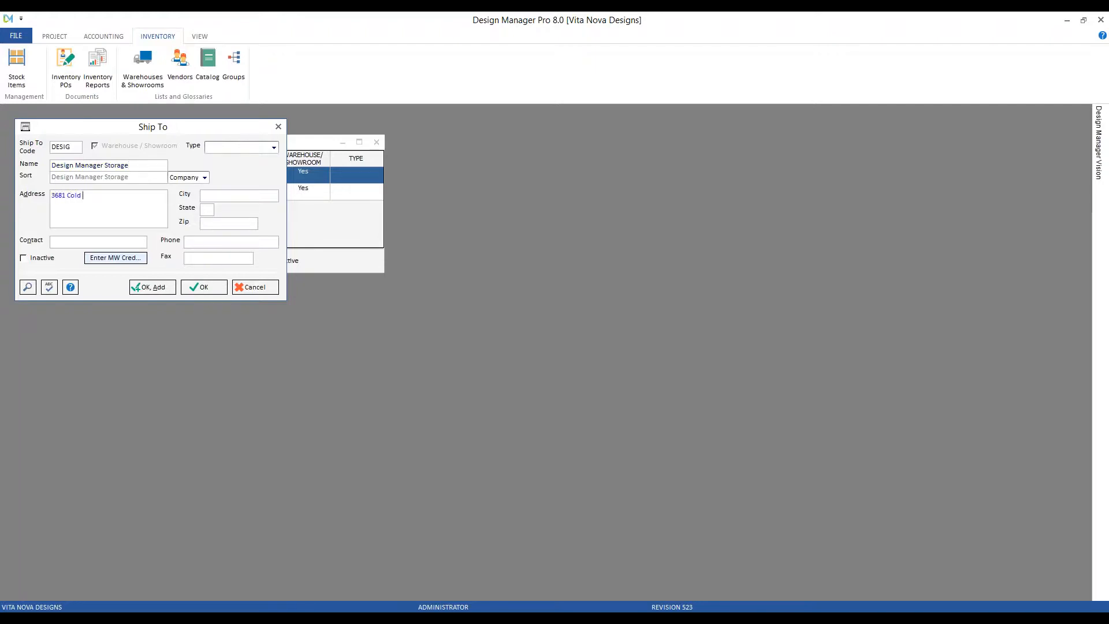
Enter city Doylestown, state PA, zip 18902, the contact name and phone number, and save.
key("Tab")
type("Doylestow")
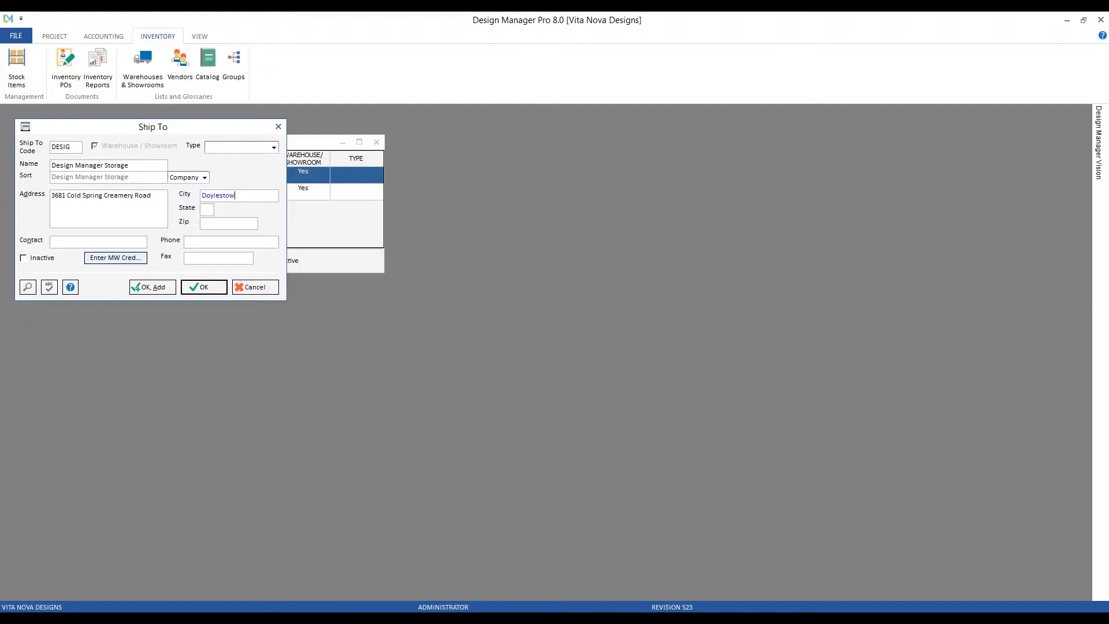
key("Tab")
type("PA")
key("Tab")
type("18902")
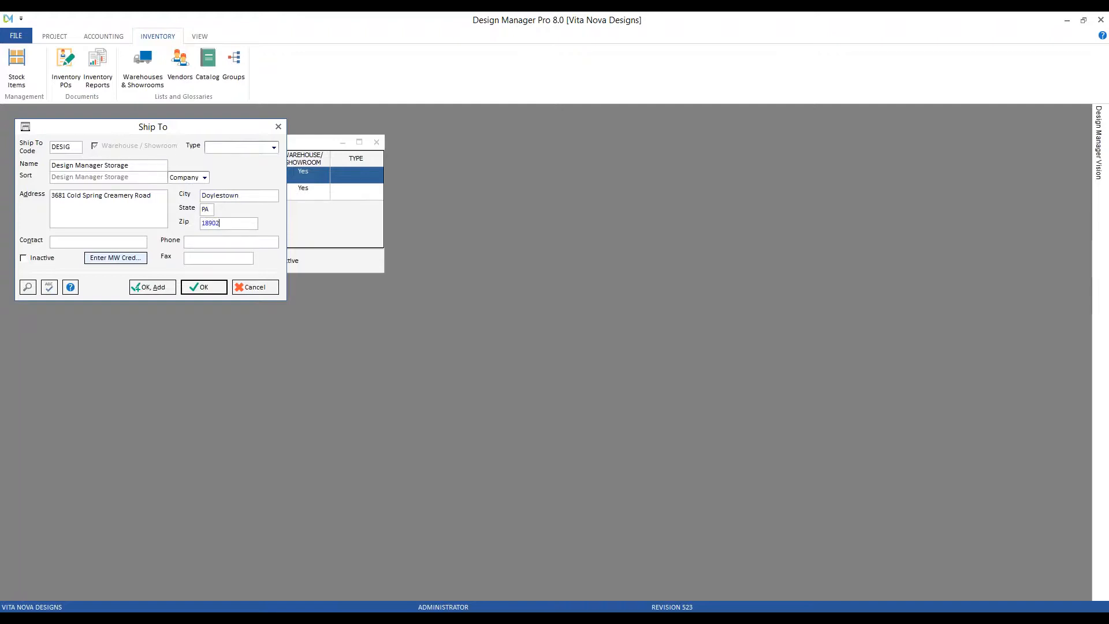
key("Tab")
type("Brad")
key("Tab")
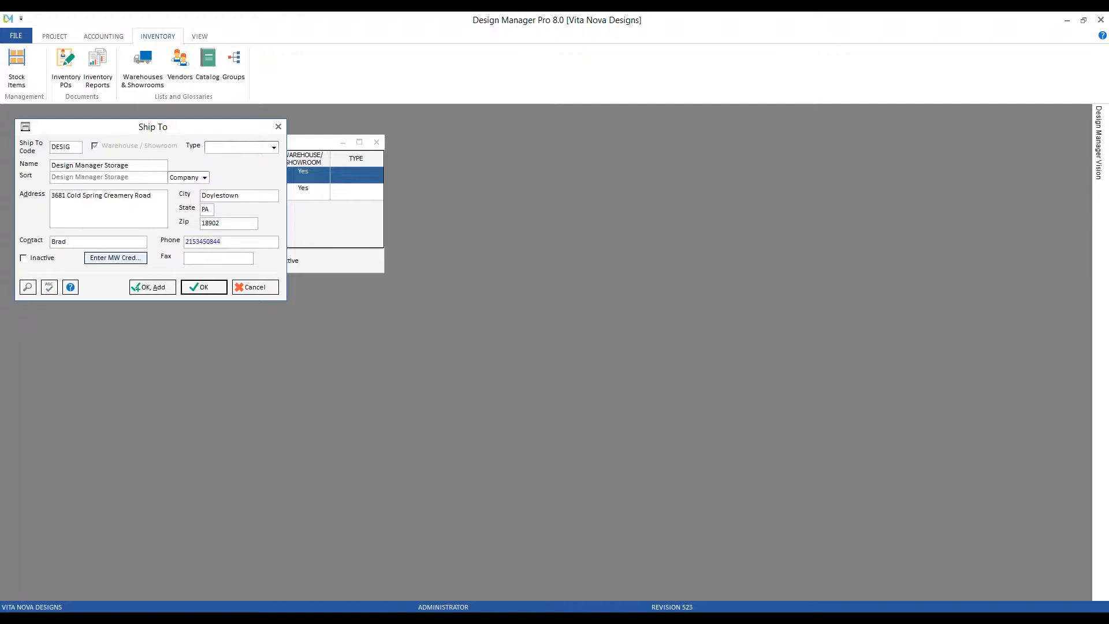
left_click(215, 289)
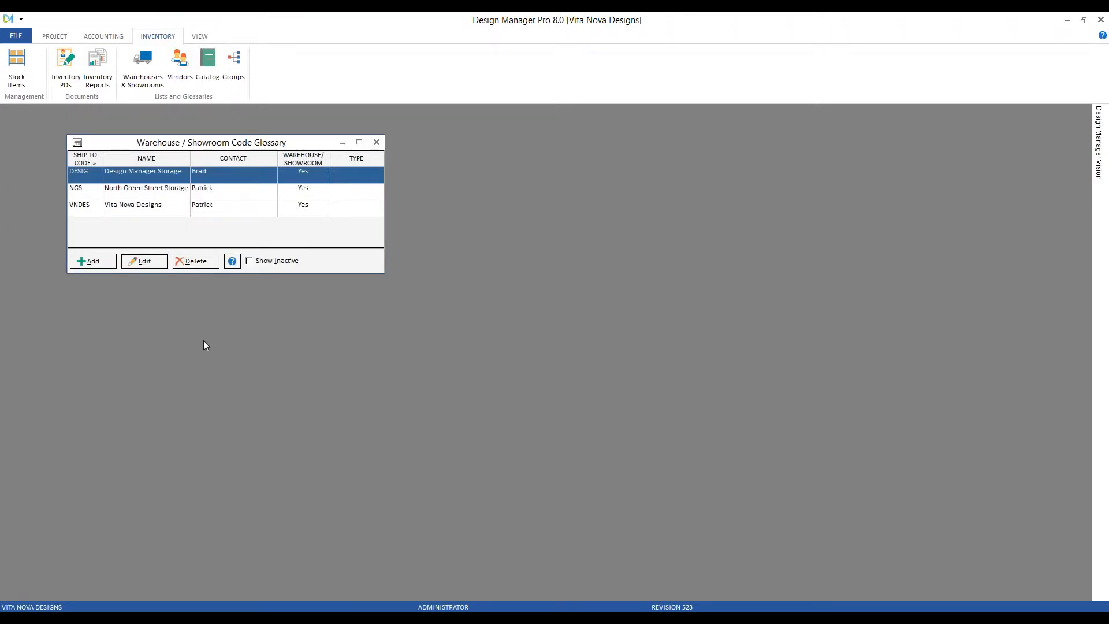
Review the DESIG record without changes, then close the Warehouse / Showroom Code Glossary.
left_click(155, 260)
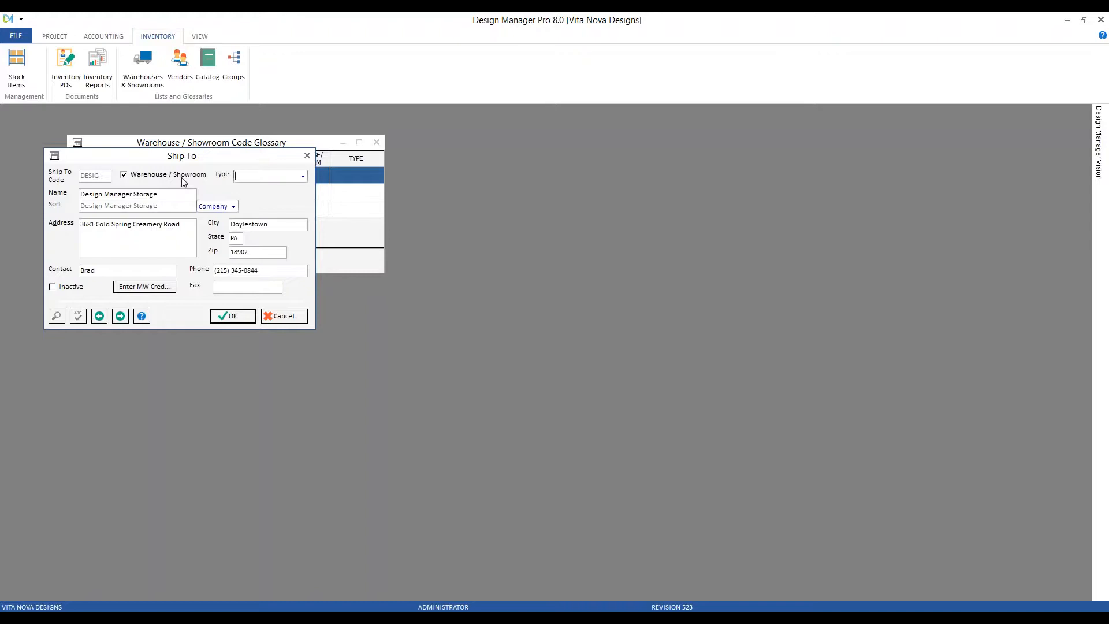
left_click(294, 319)
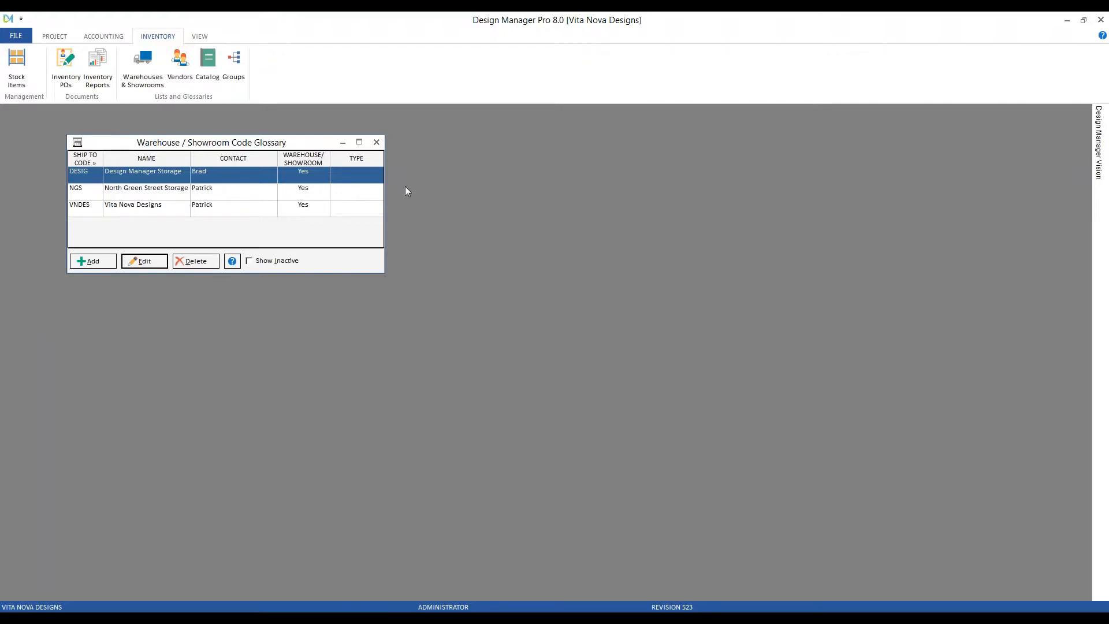
left_click(377, 142)
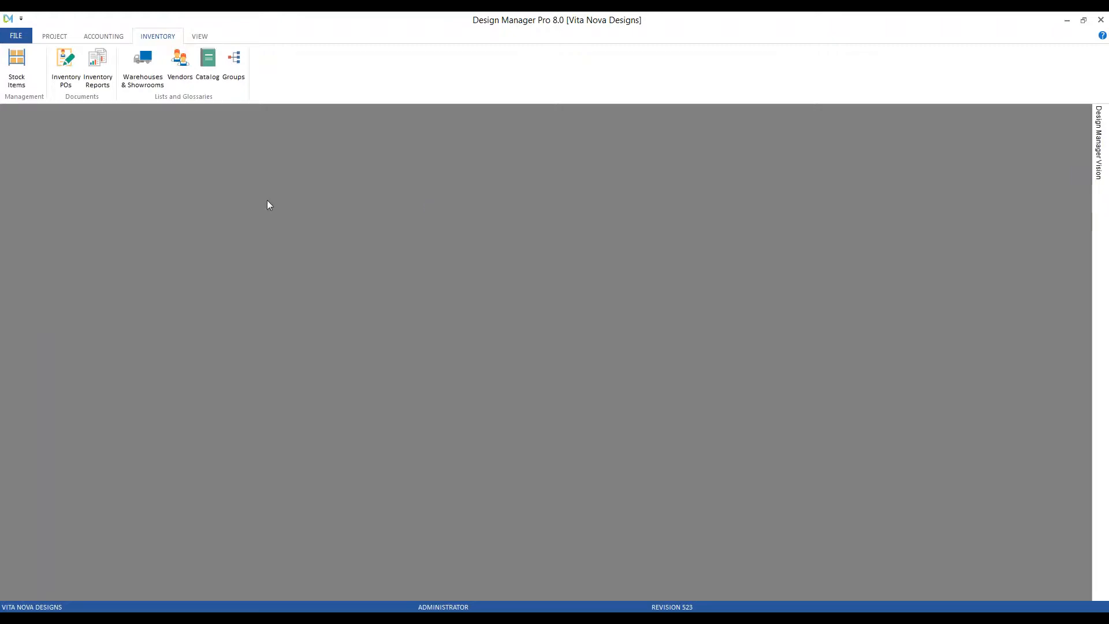
Open the first employee in the Employees glossary and show its POS/Showrm. settings.
left_click(55, 36)
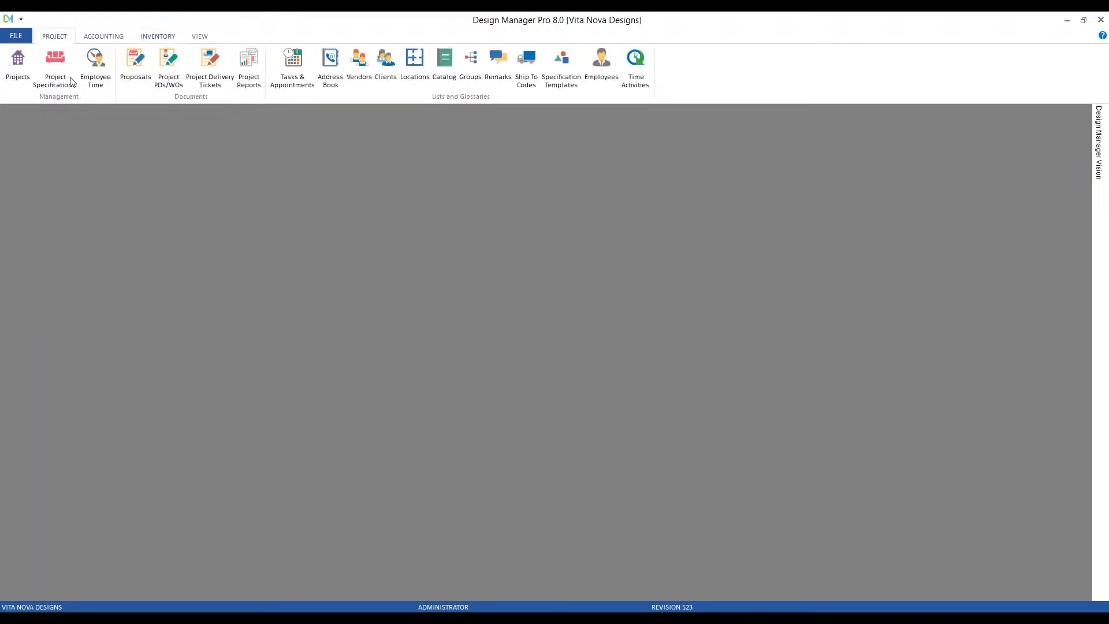
left_click(602, 64)
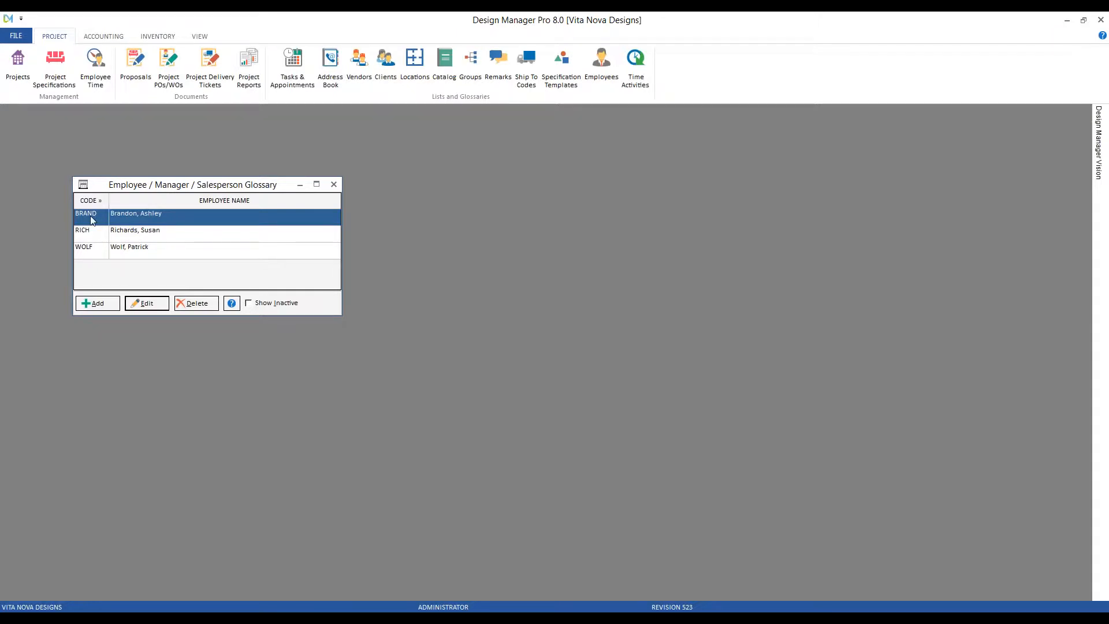
left_click(148, 304)
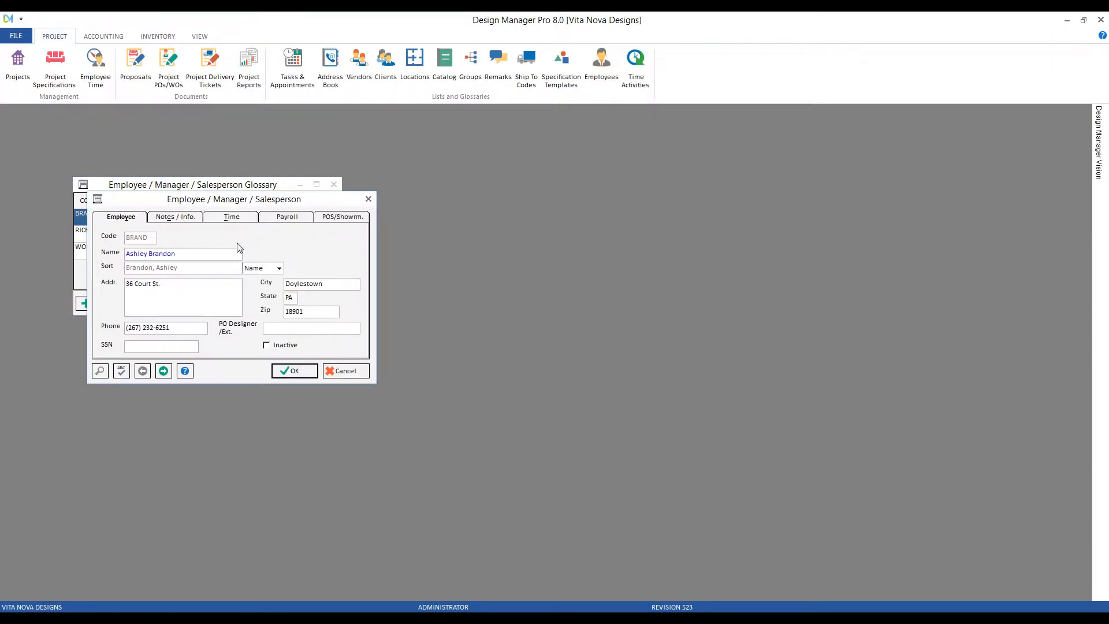
left_click(350, 222)
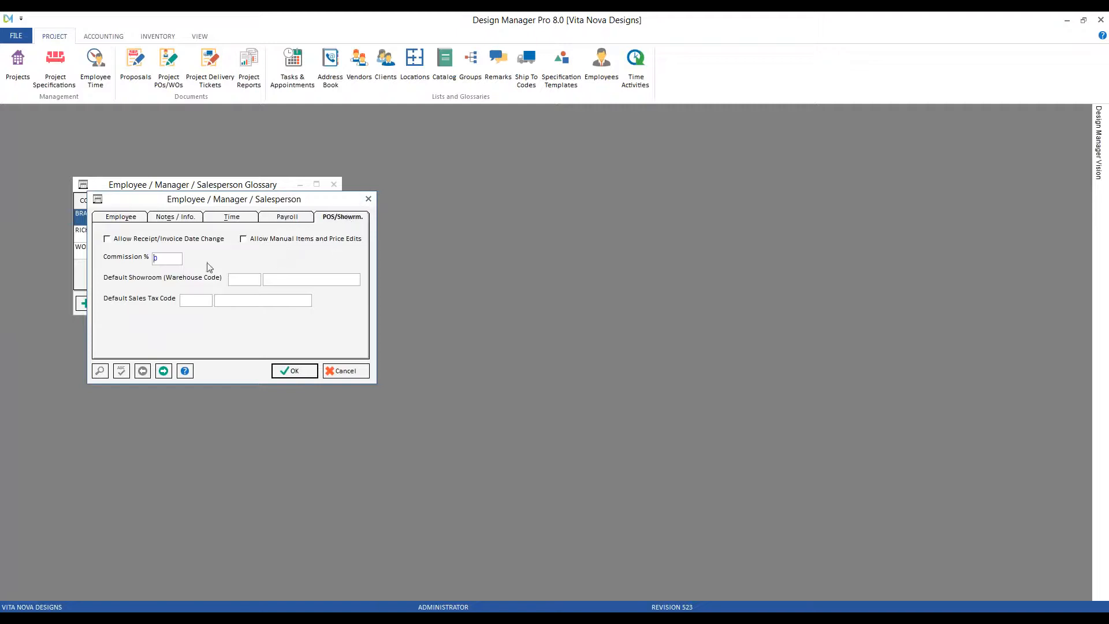
Allow invoice date changes and manual item and price edits, and set Commission % to 10.
left_click(185, 239)
left_click(325, 240)
left_click(177, 259)
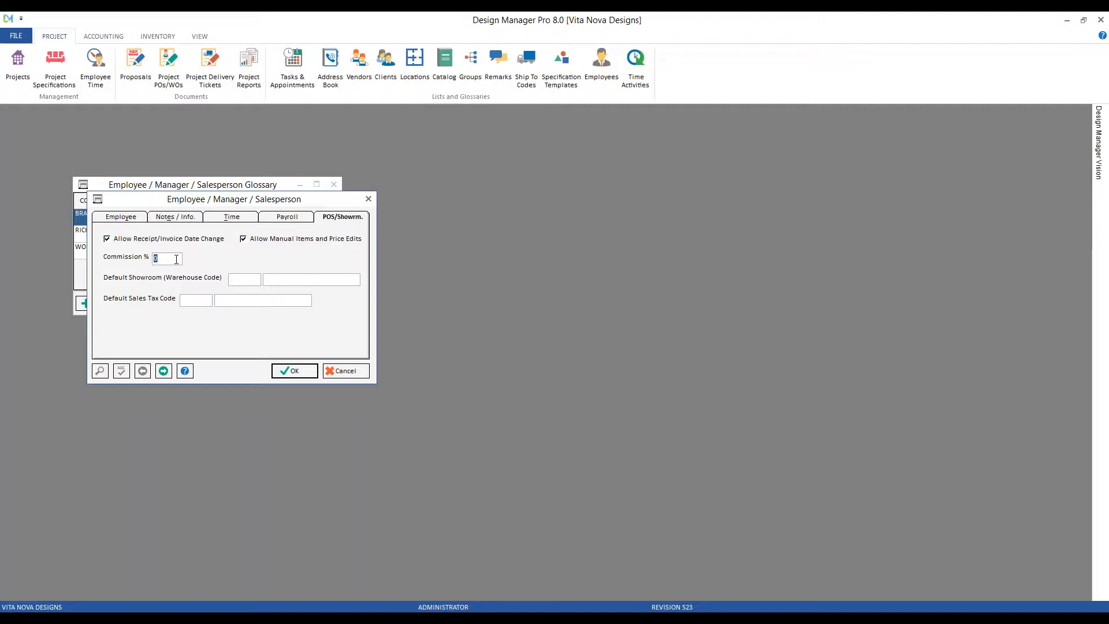
type("10")
left_click(203, 302)
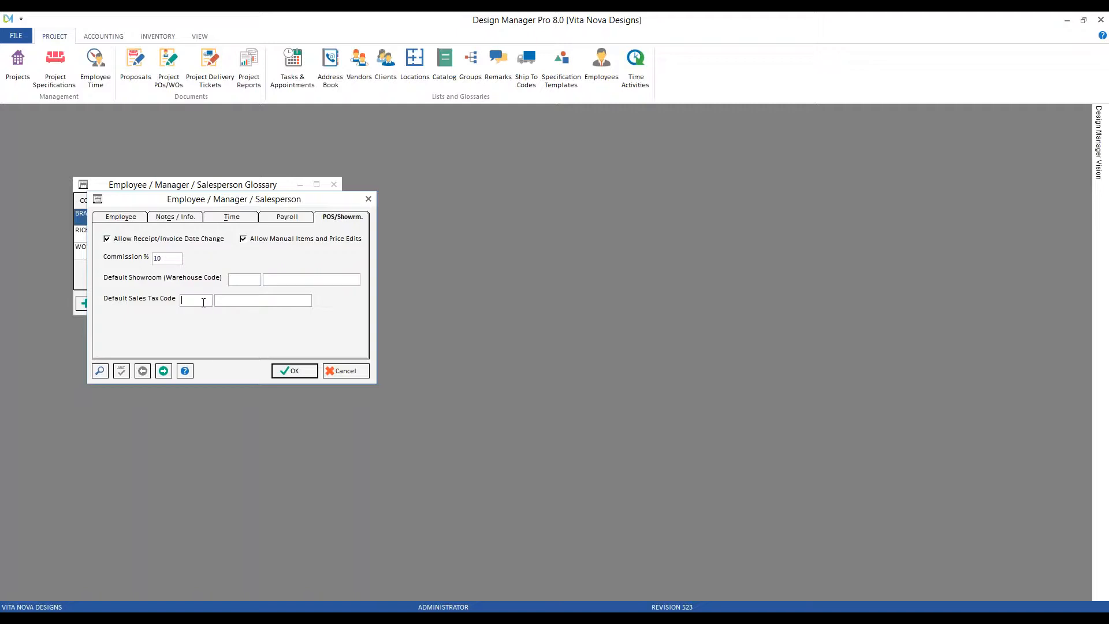
left_click(243, 280)
Set default showroom VNDES (Vita Nova Designs) and sales tax code NJ1, then save the employee.
double_click(244, 281)
left_click(285, 361)
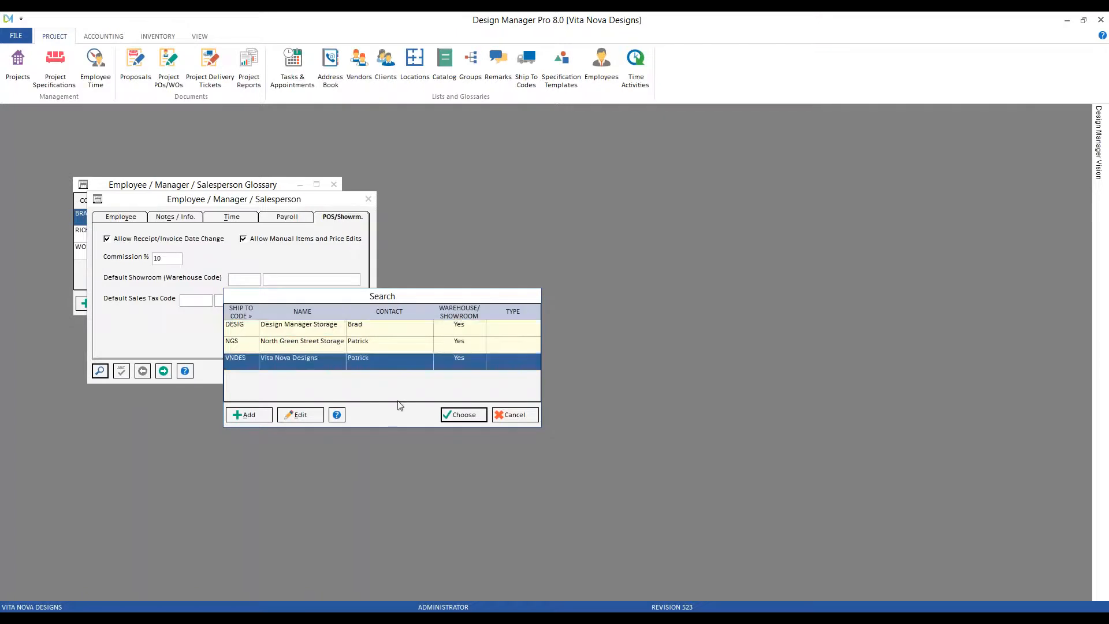
left_click(465, 416)
double_click(194, 300)
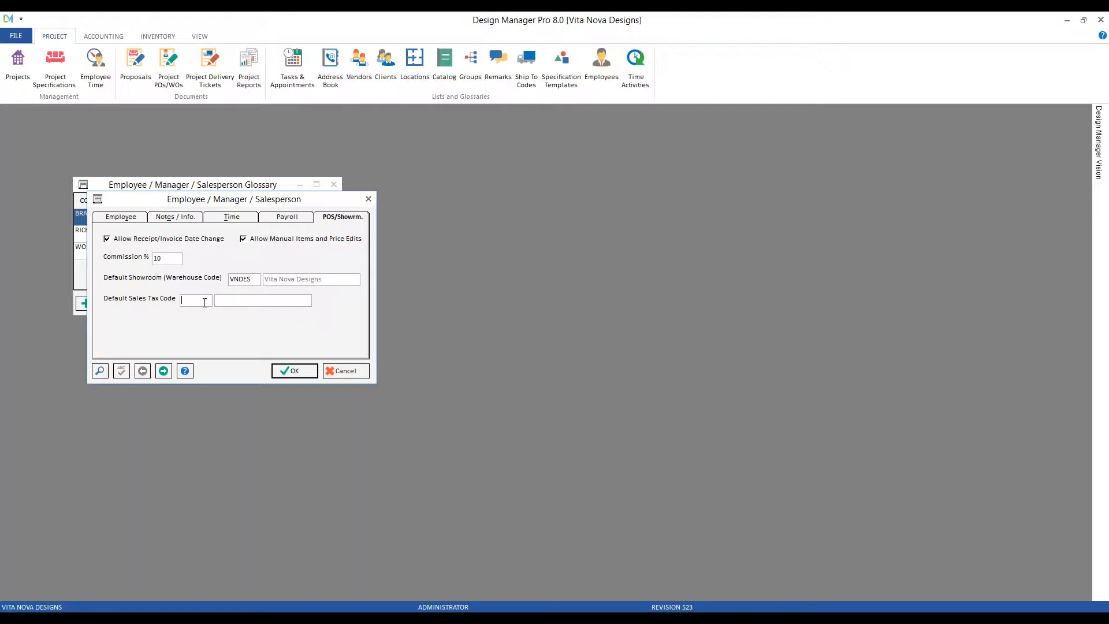
left_click(101, 371)
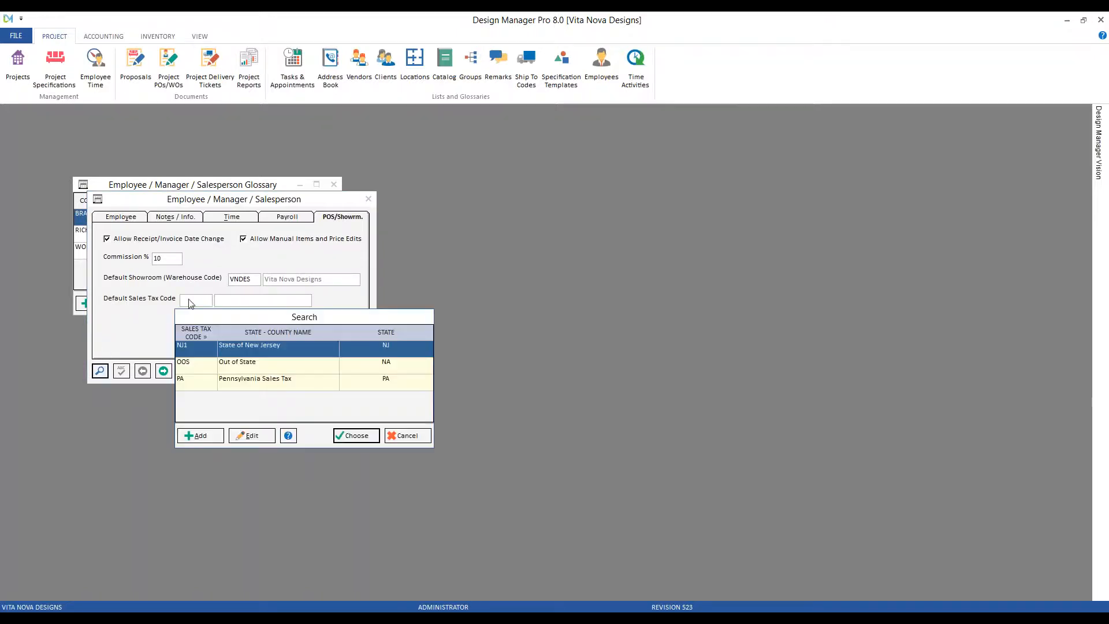
left_click(351, 437)
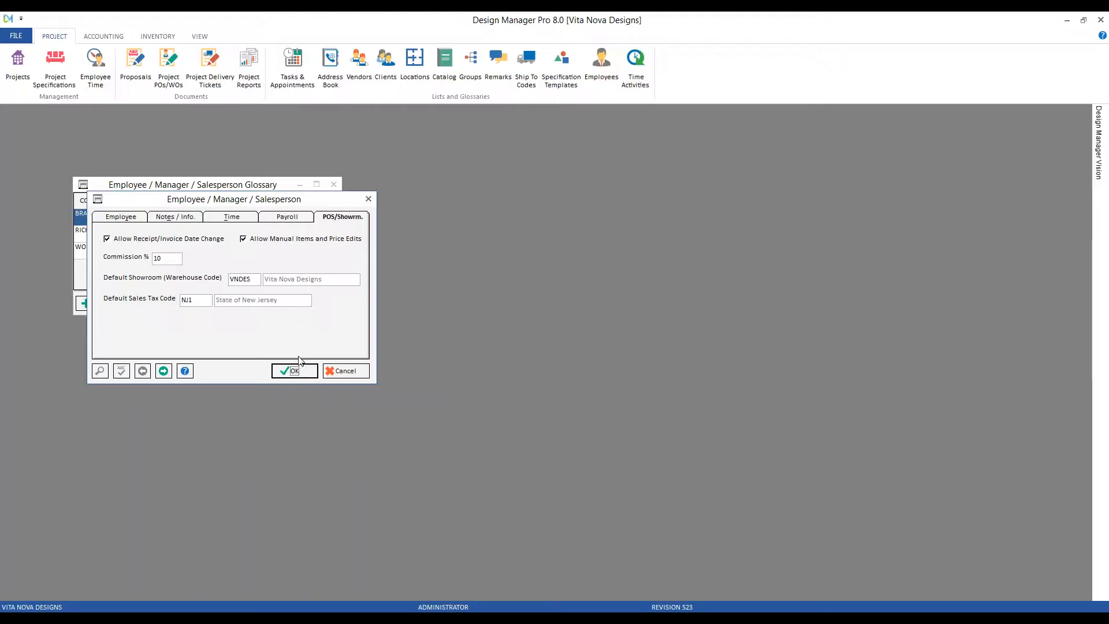
left_click(300, 375)
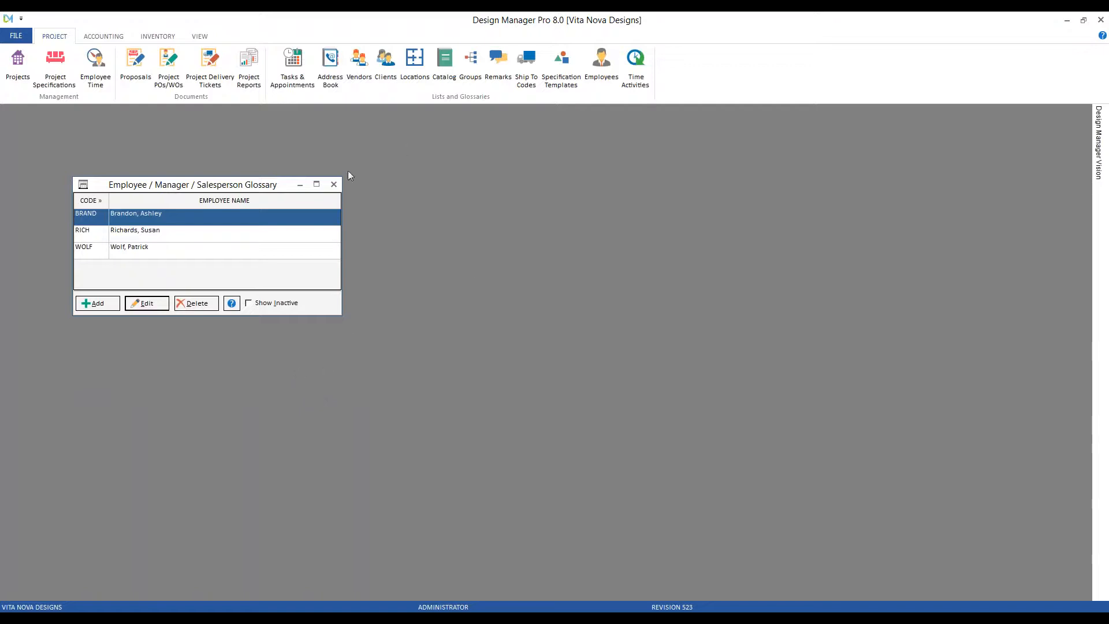
Close the employee glossary and open the Point Of Sale login from the ACCOUNTING tab.
left_click(334, 184)
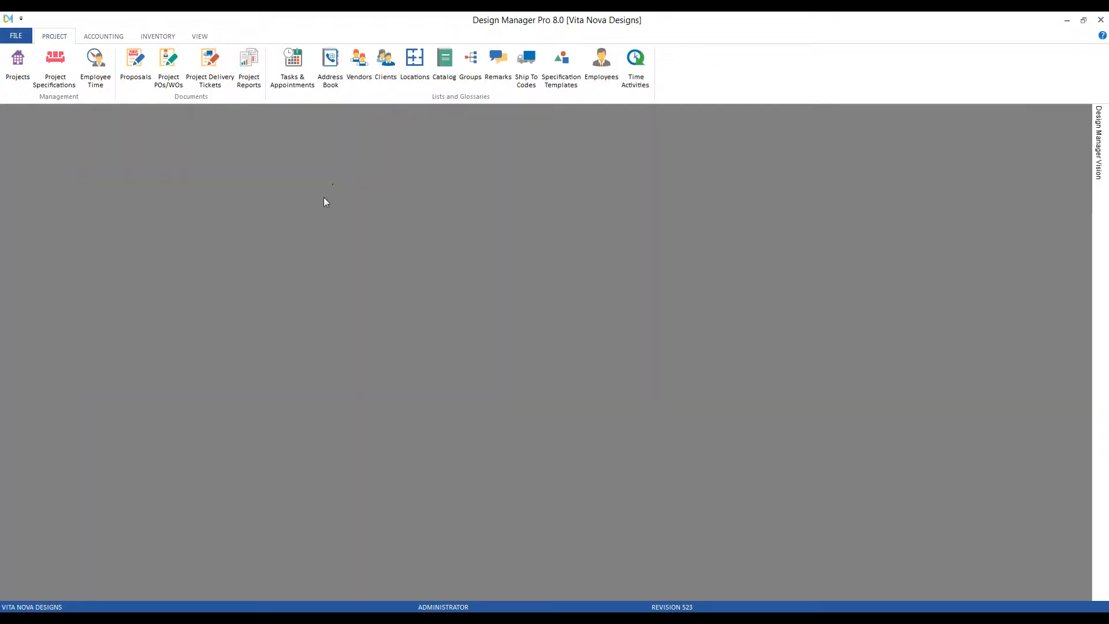
left_click(120, 37)
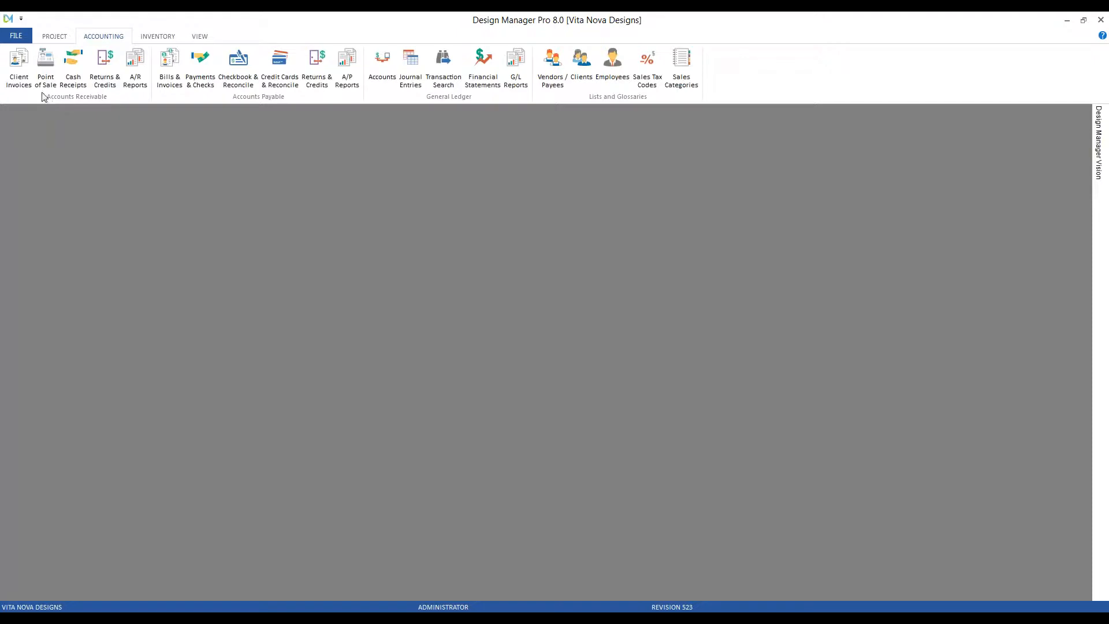
left_click(50, 63)
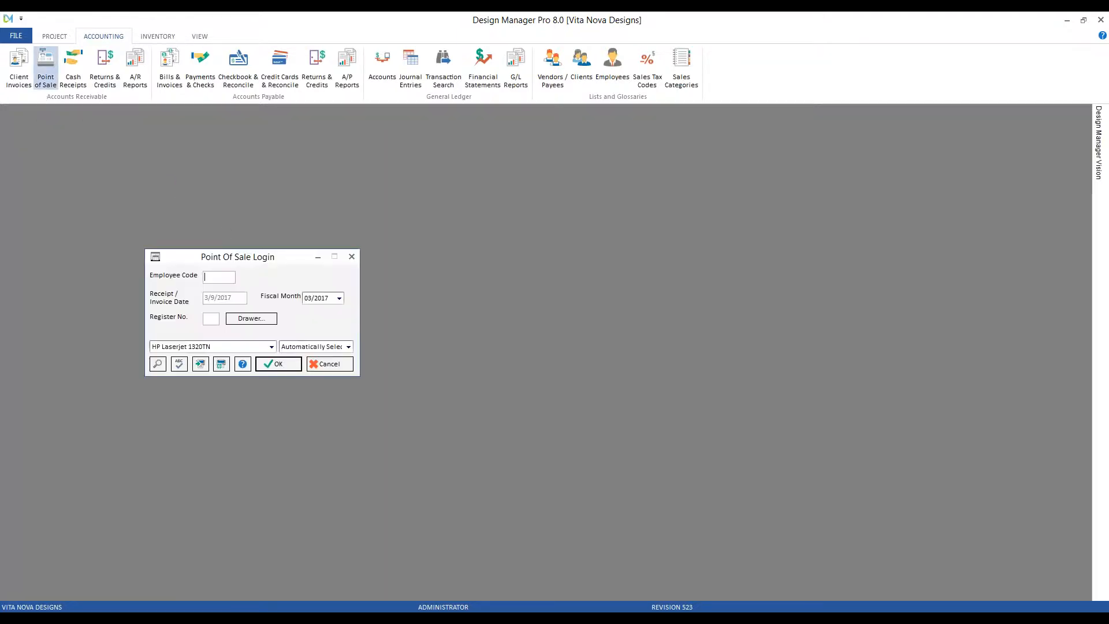
left_click_drag(249, 259, 166, 169)
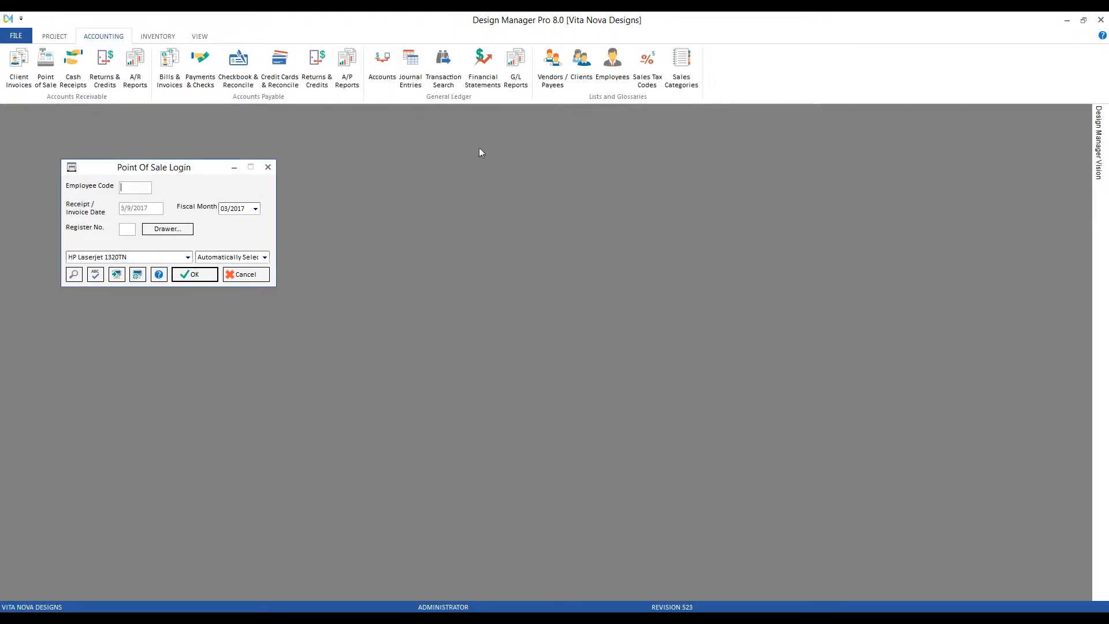
Look up employee codes in the Employees glossary, then enter the salesperson's code in the POS login.
left_click(613, 66)
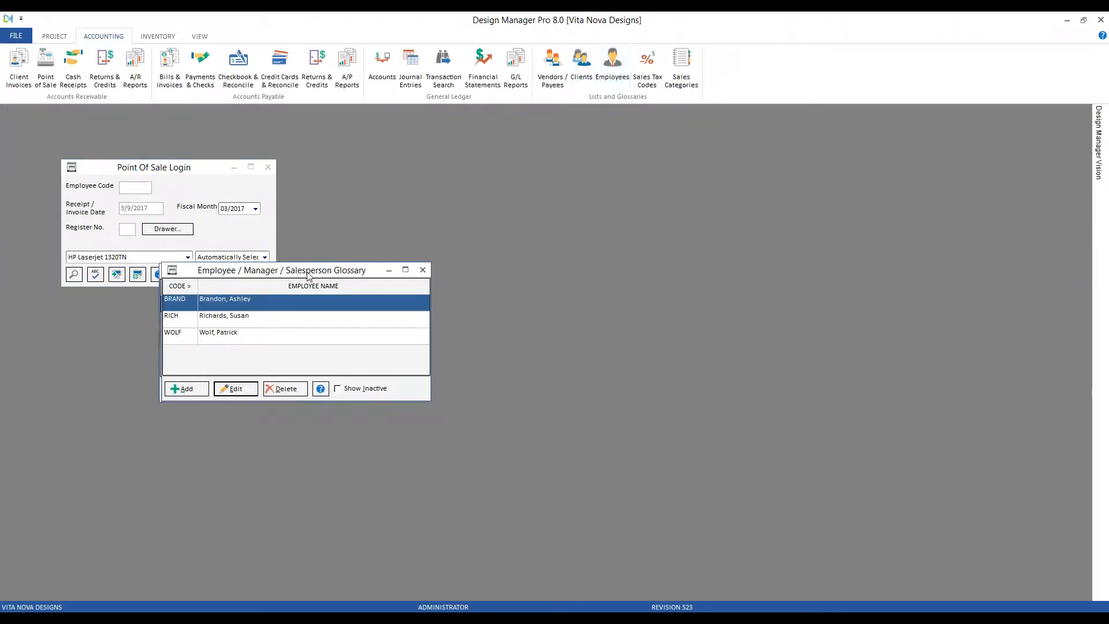
left_click_drag(295, 273, 563, 194)
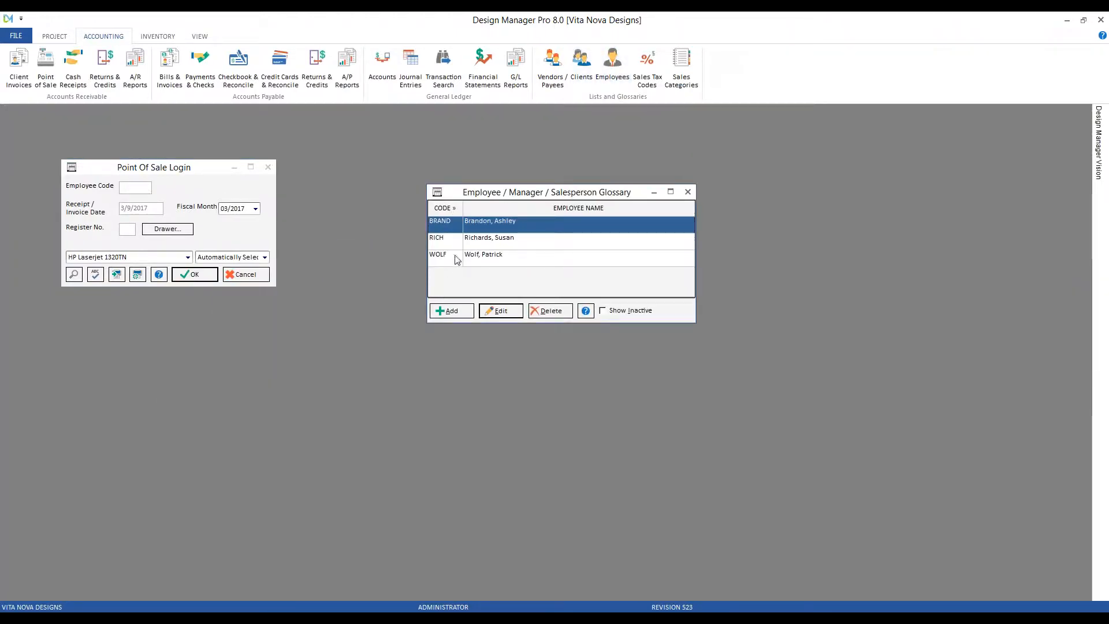
left_click(689, 191)
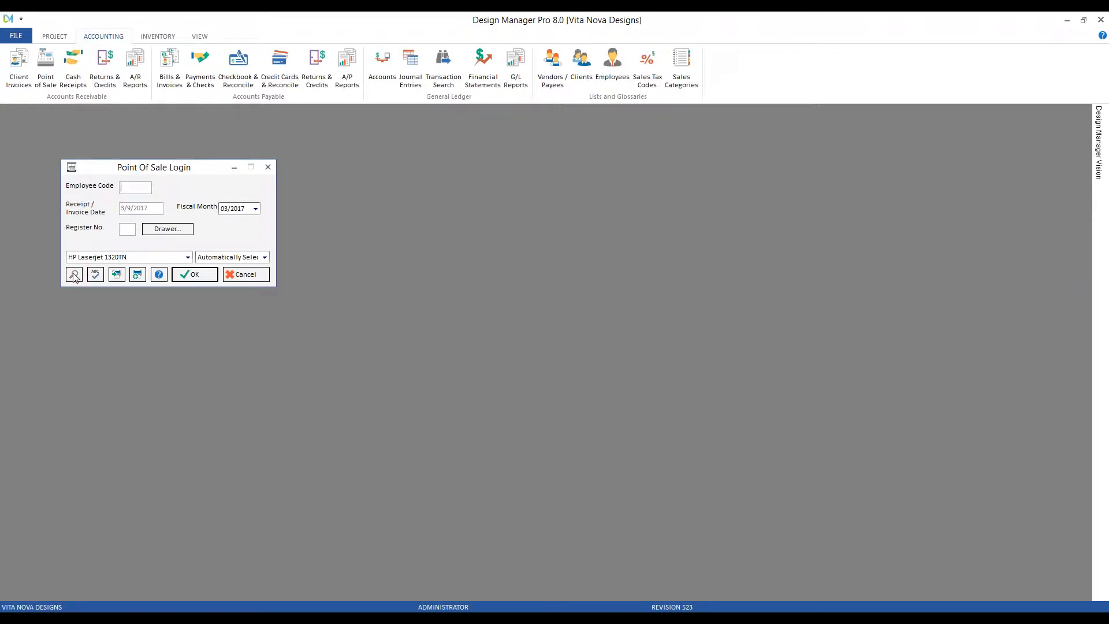
type("****")
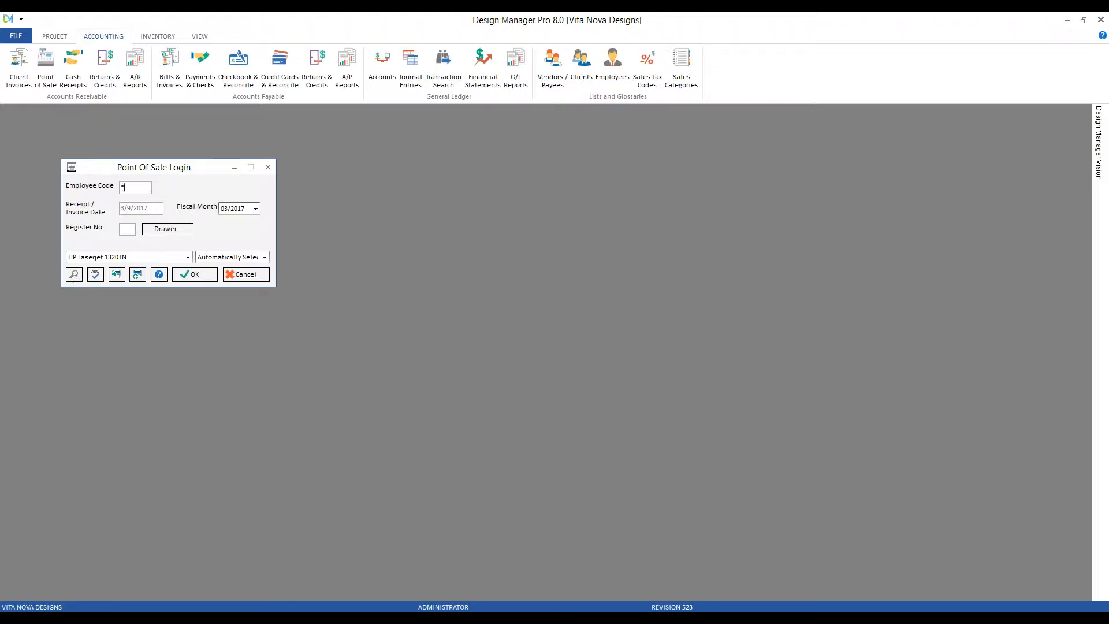
type("*")
key("Tab")
Review the first employee's POS/Showroom settings, then log in to the Point of Sale.
left_click(612, 59)
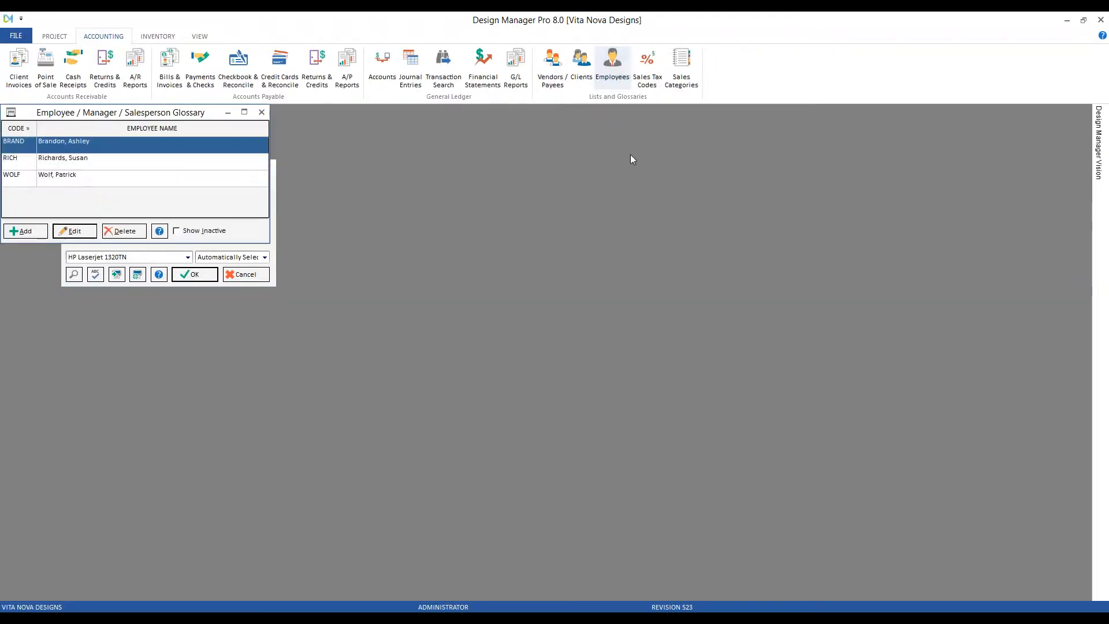
left_click_drag(193, 117, 807, 244)
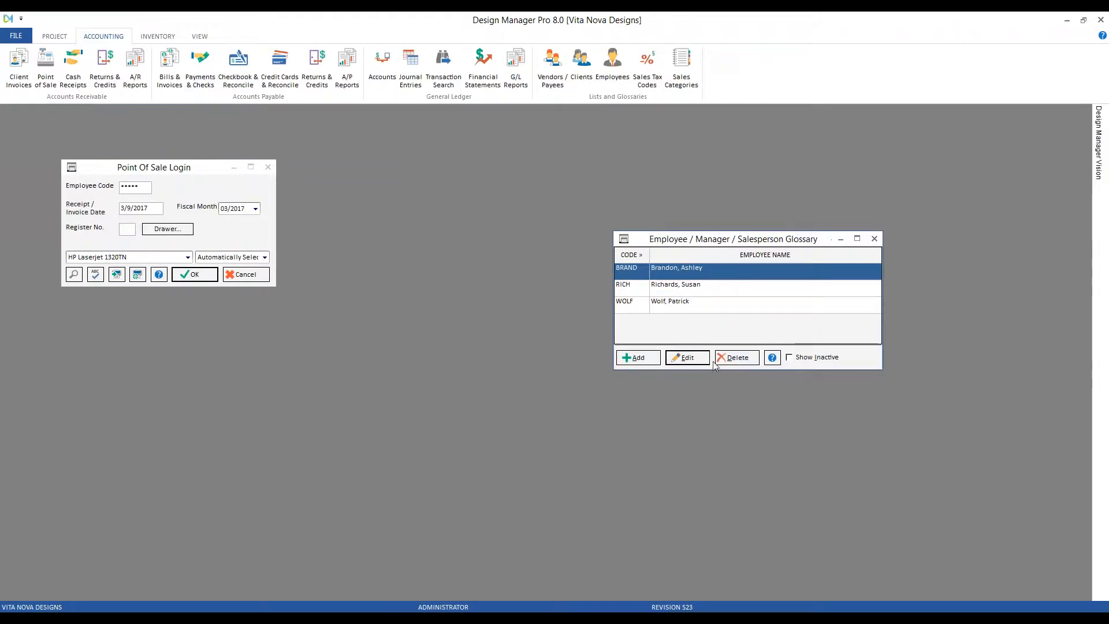
left_click(693, 357)
left_click_drag(149, 131, 713, 234)
left_click(835, 248)
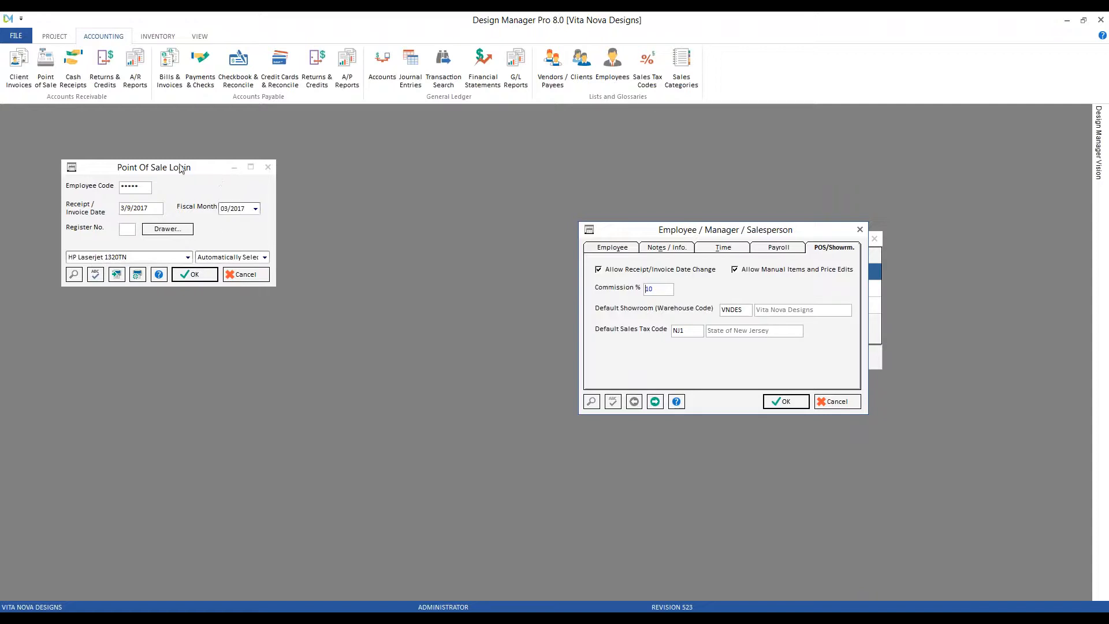
left_click(206, 276)
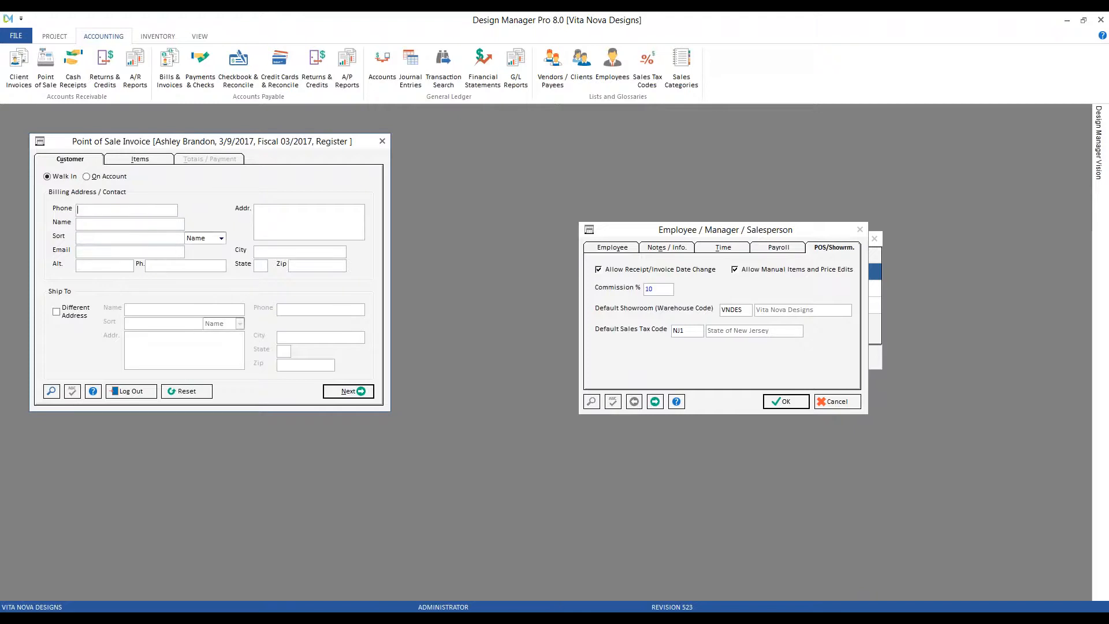
Close the Employee / Manager / Salesperson dialog and the Employee Glossary window.
left_click(836, 401)
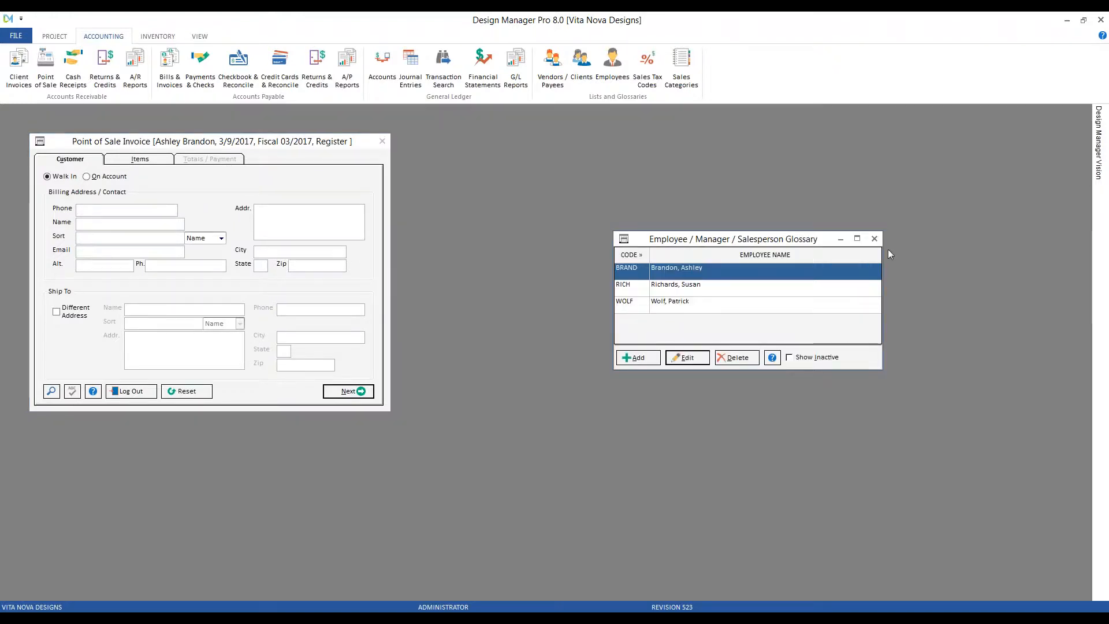
left_click(874, 239)
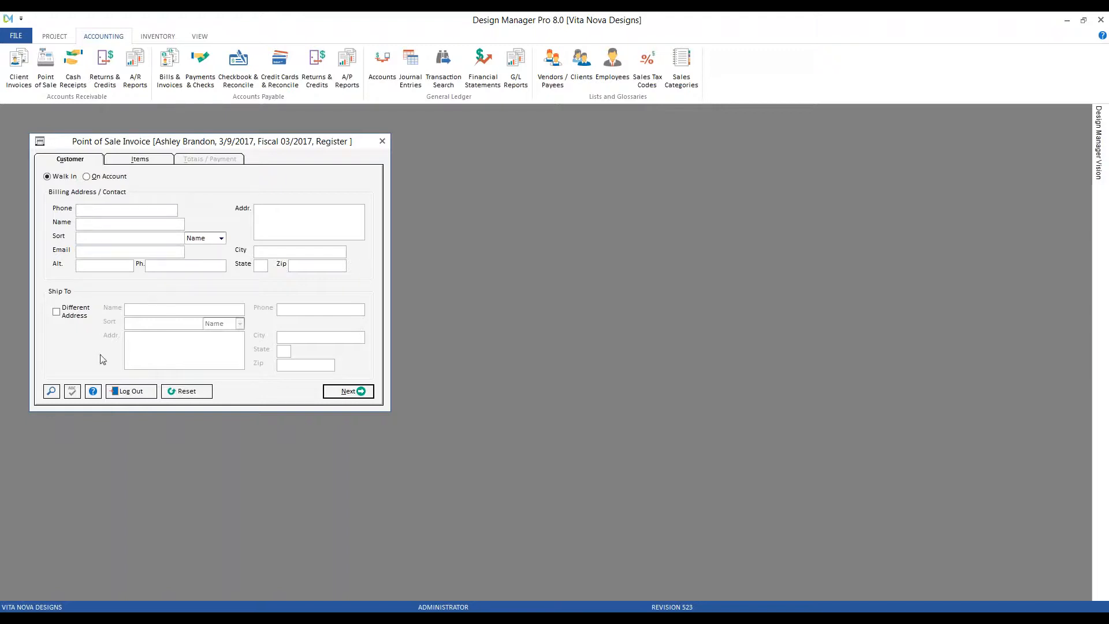
Search existing customers and fill the invoice from the second customer's record.
left_click(52, 391)
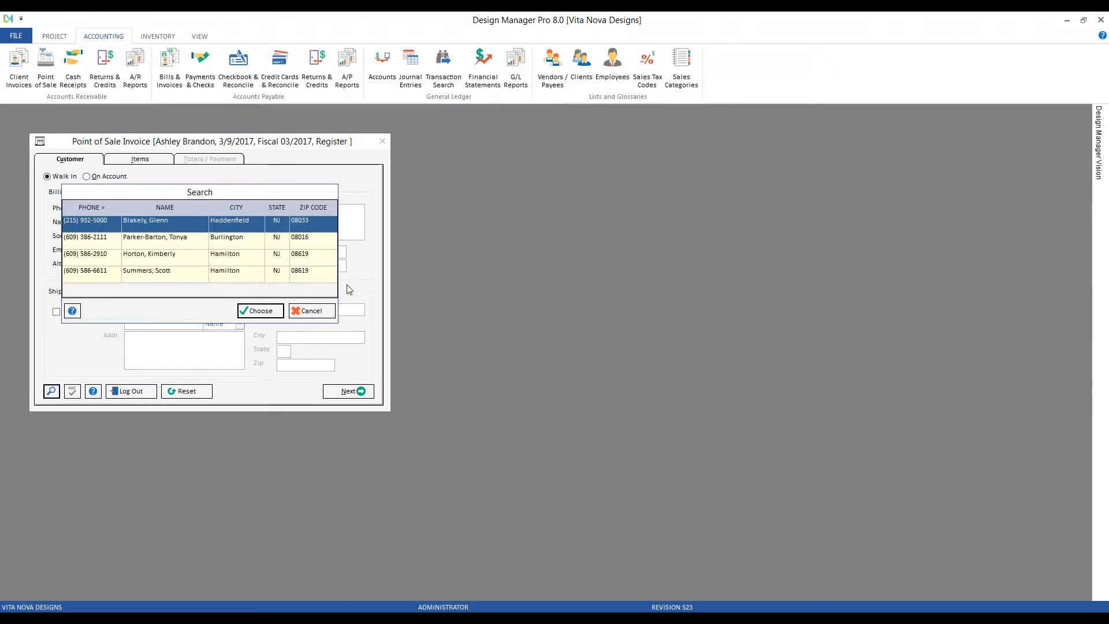
left_click(172, 244)
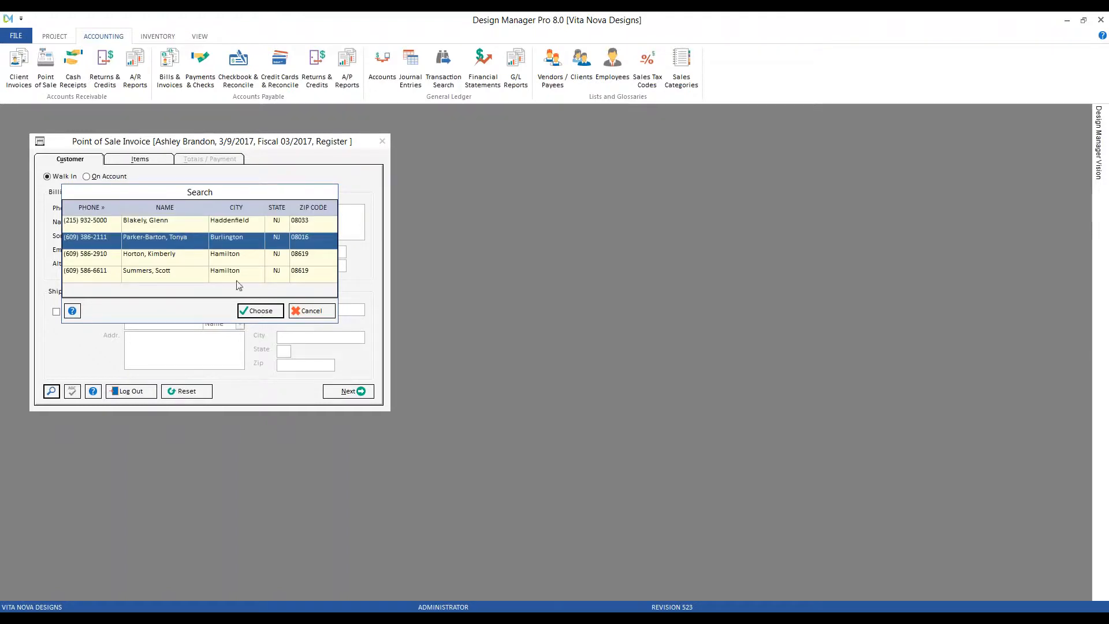
left_click(254, 311)
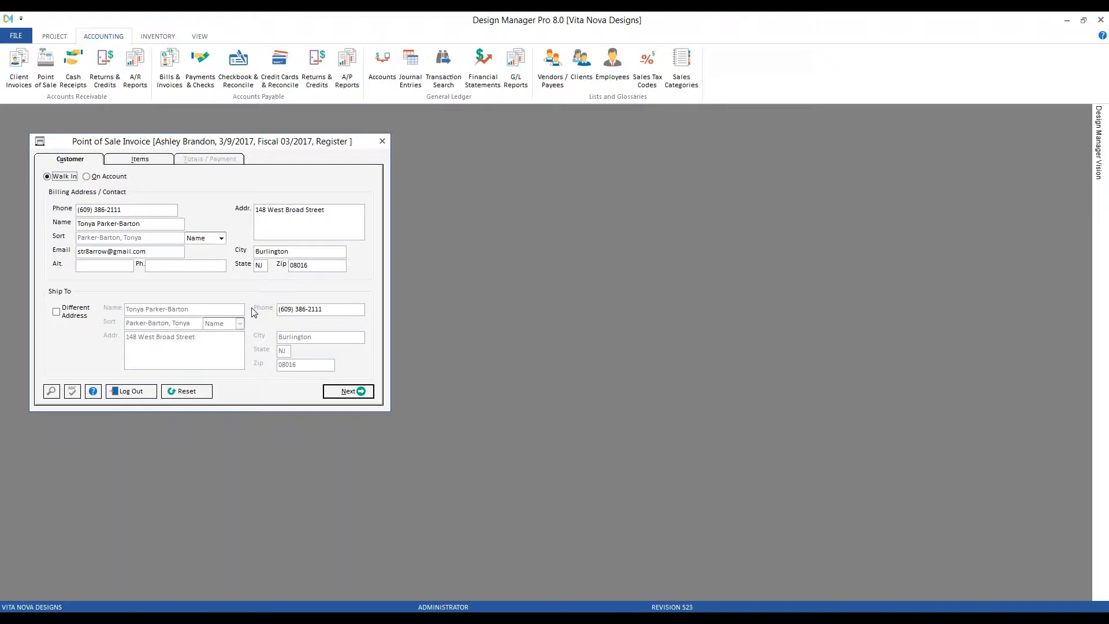
Reset the customer fields, then search and choose the same customer again.
left_click(198, 392)
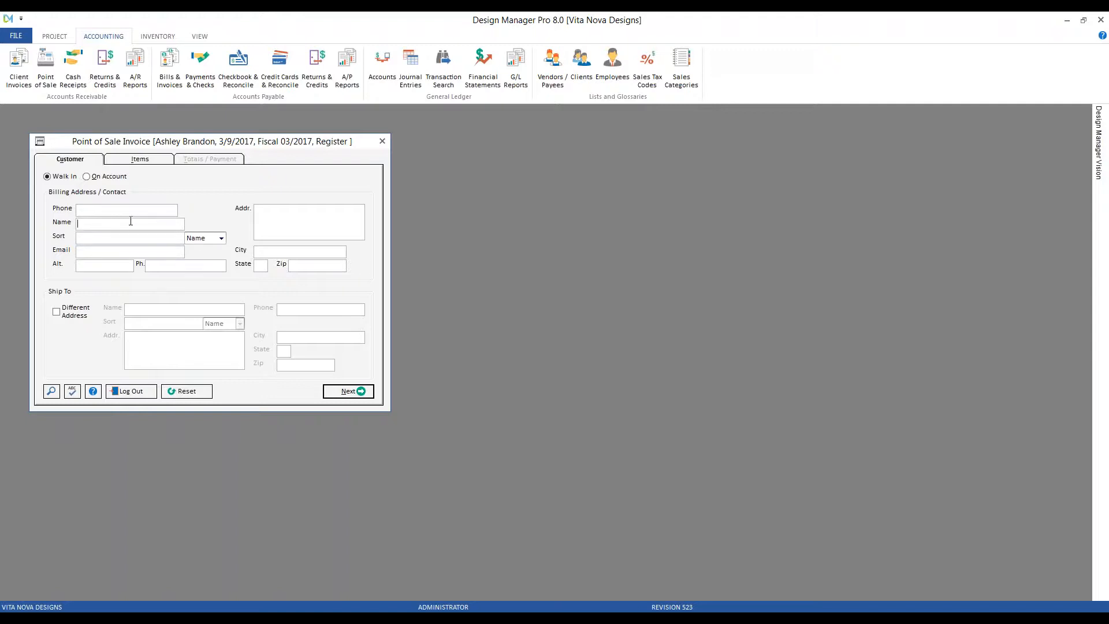
left_click(51, 392)
left_click(175, 270)
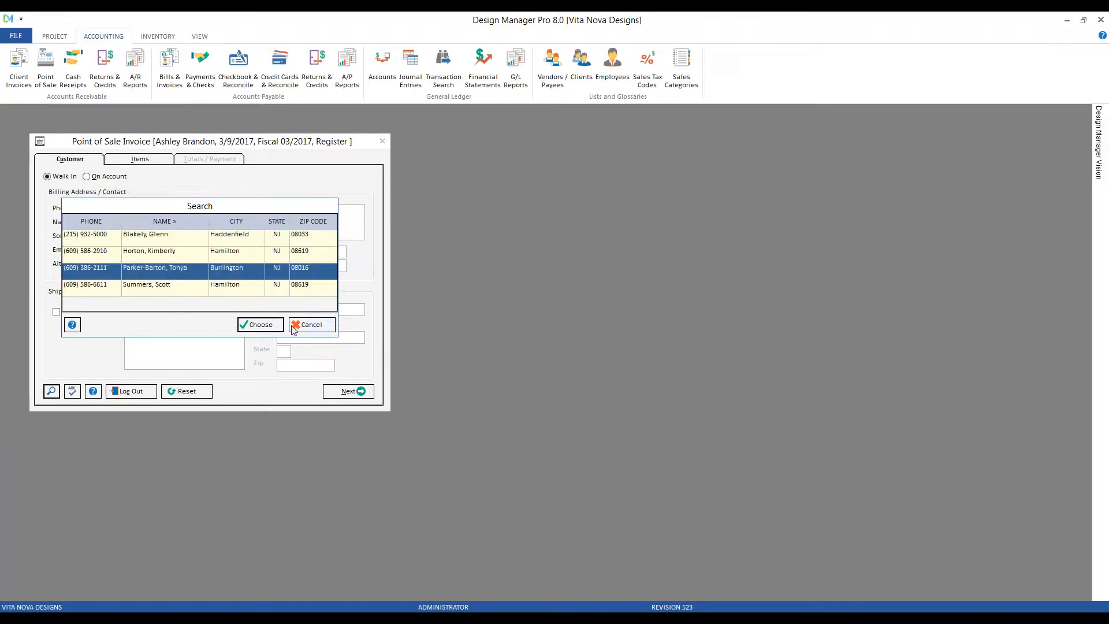
left_click(260, 326)
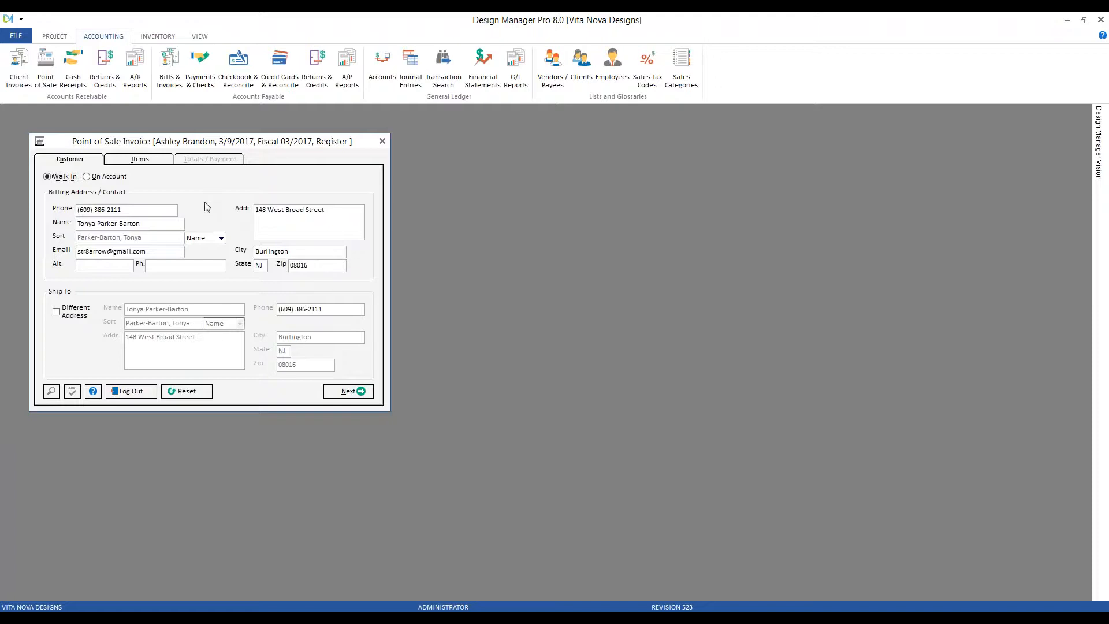
Test adding ACC164 by stock number and by barcode 1000164, deleting each test line.
left_click(359, 393)
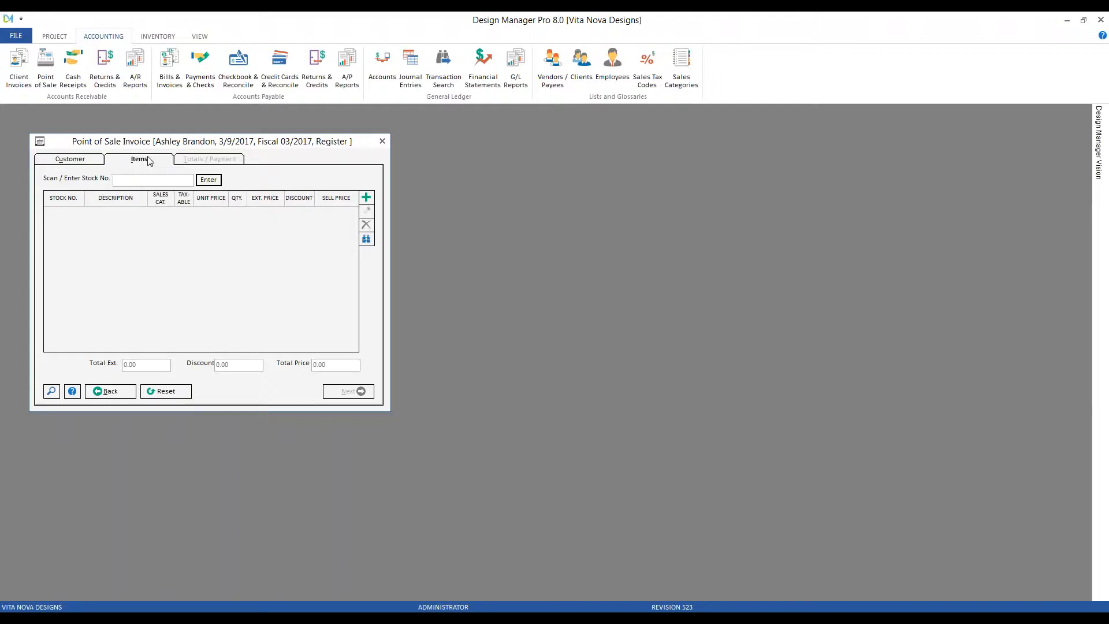
type("ACC164")
left_click(209, 180)
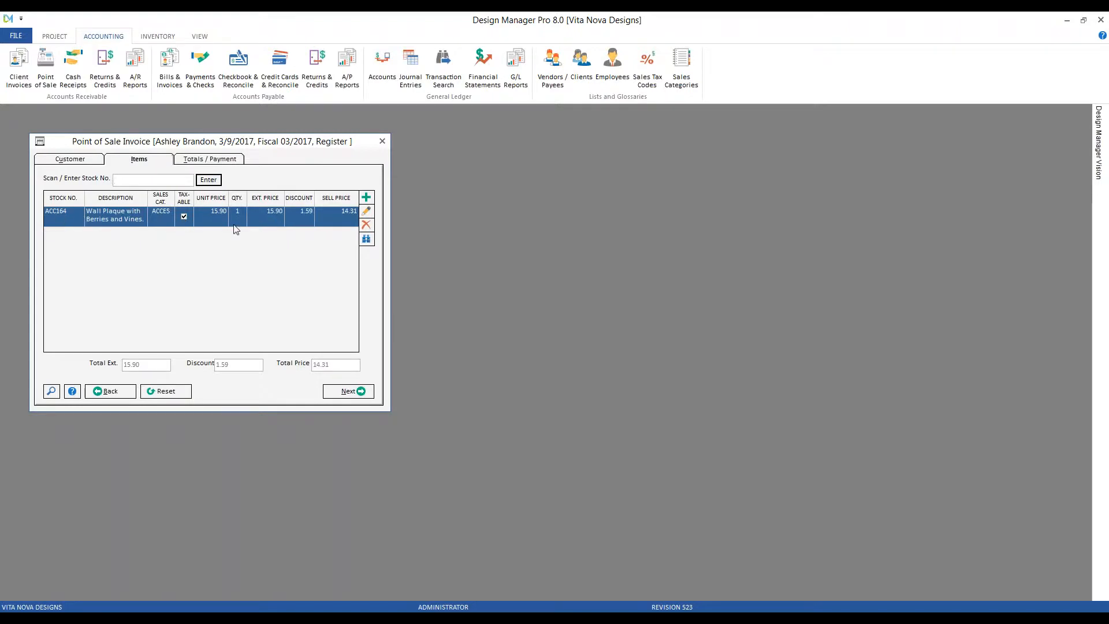
left_click(367, 225)
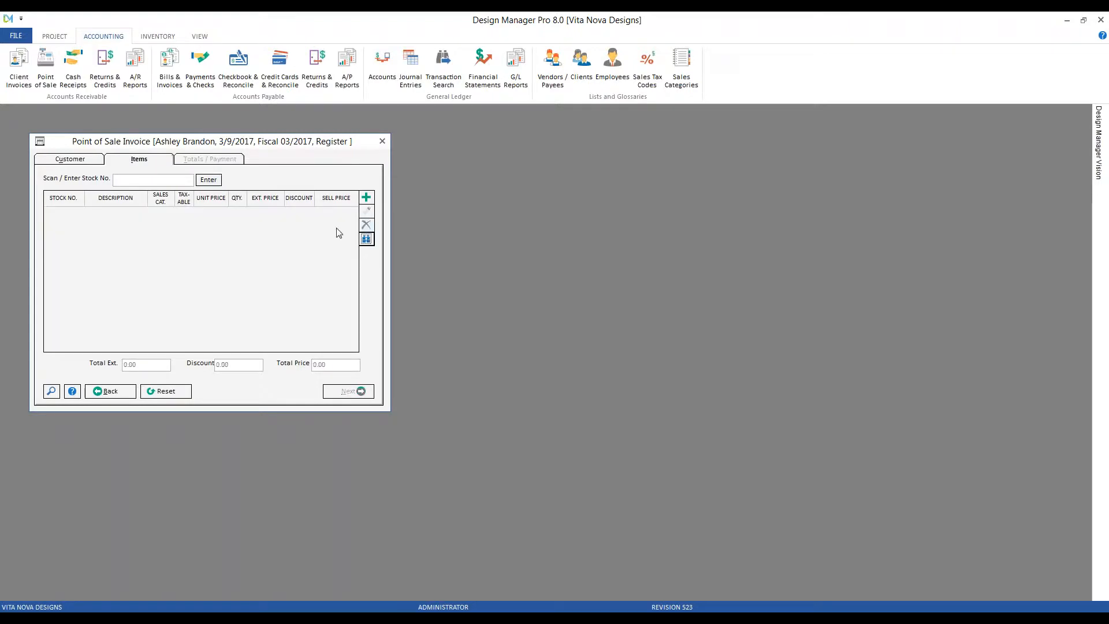
left_click(159, 183)
type("1000164")
key("Return")
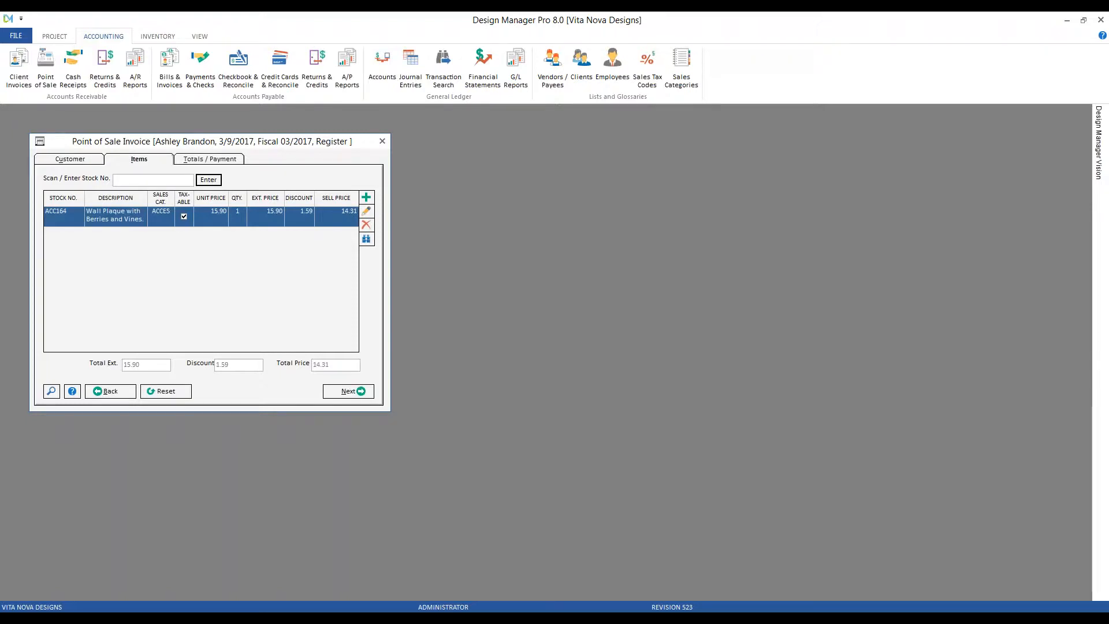
left_click(366, 225)
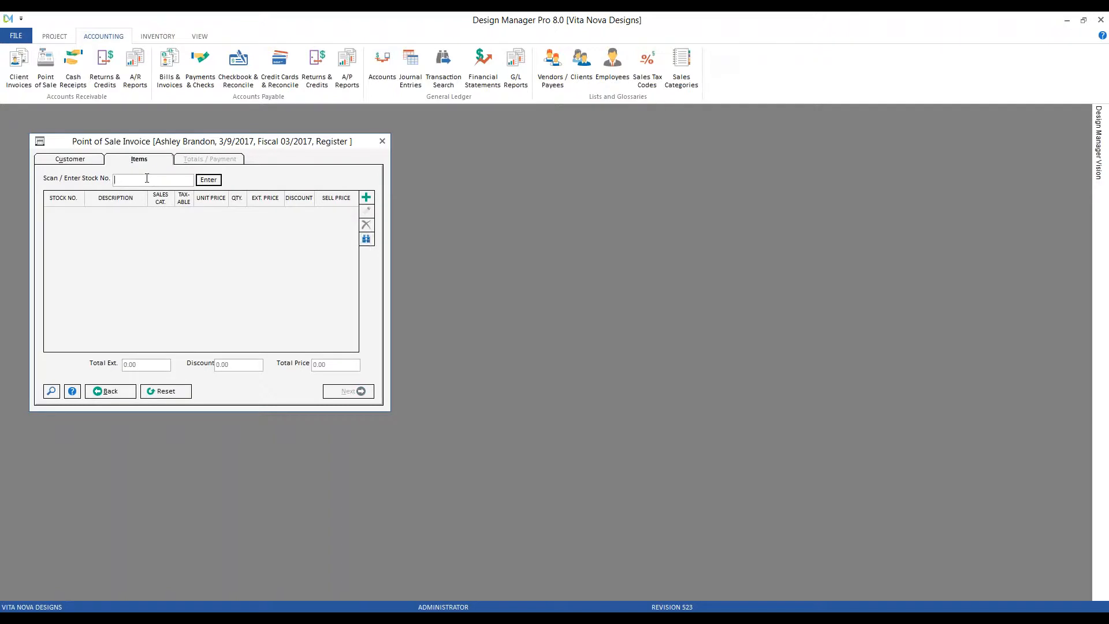
Add ACC164 Wall Plaque with Berries and Vines by picking it from the stock list.
left_click(56, 396)
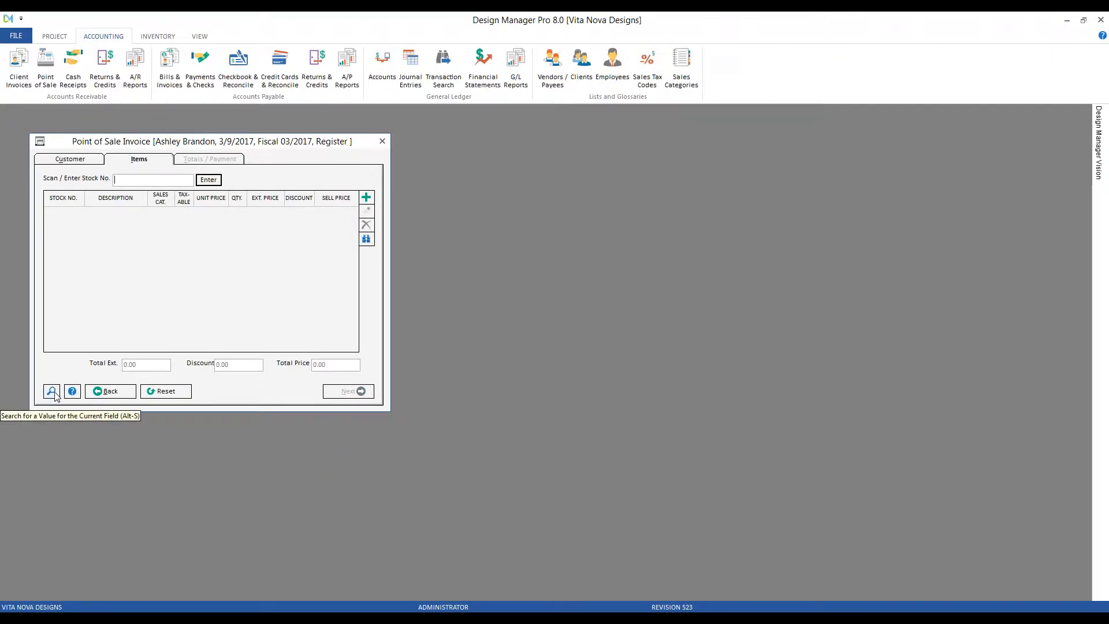
left_click(53, 393)
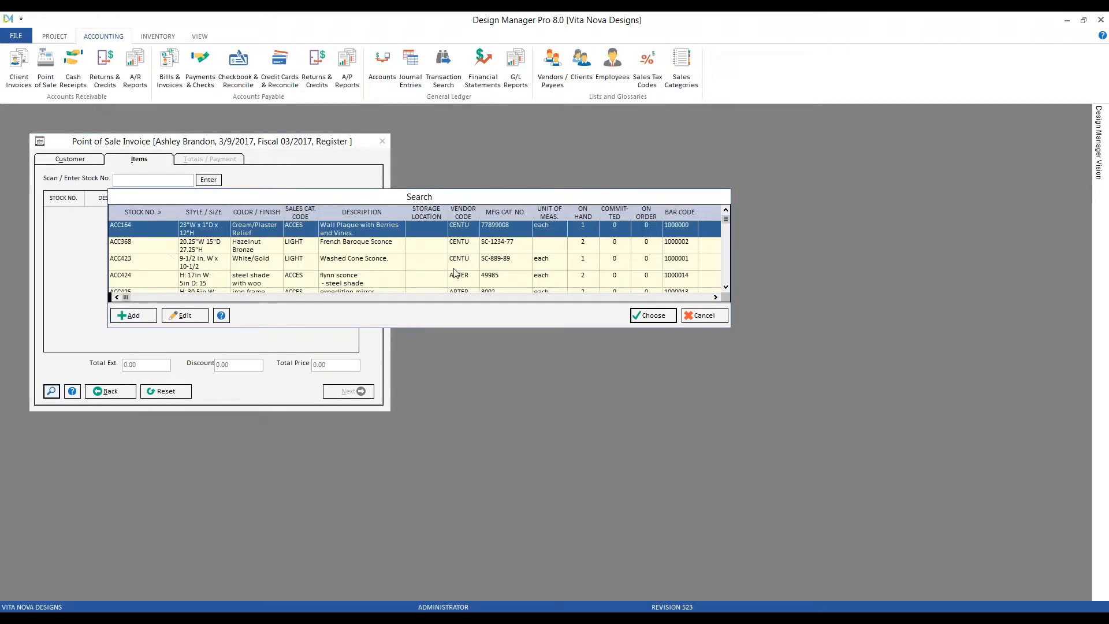
left_click(653, 316)
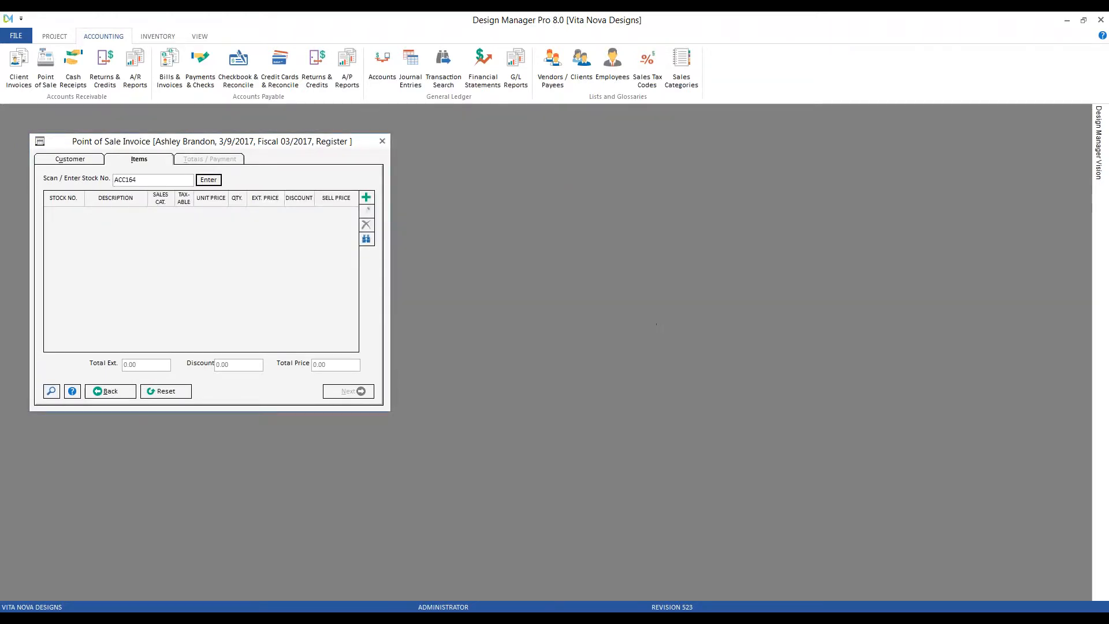
left_click(221, 182)
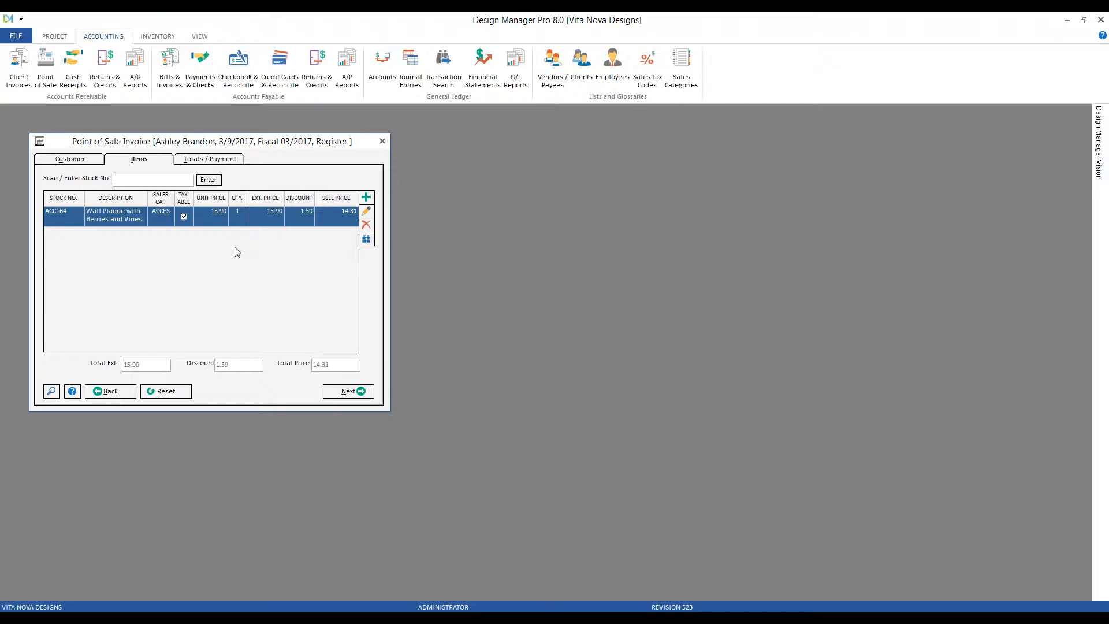
Start a new item line and look up 'HRD' to choose HRD275 Bronze cabinet knob.
left_click(368, 200)
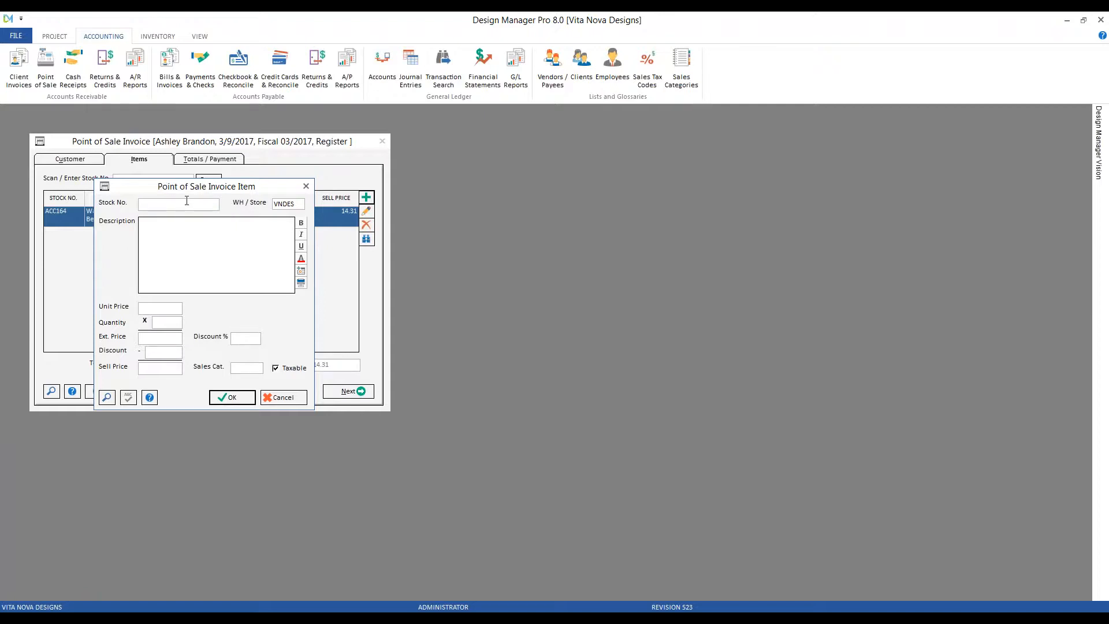
left_click(107, 397)
type("HRD")
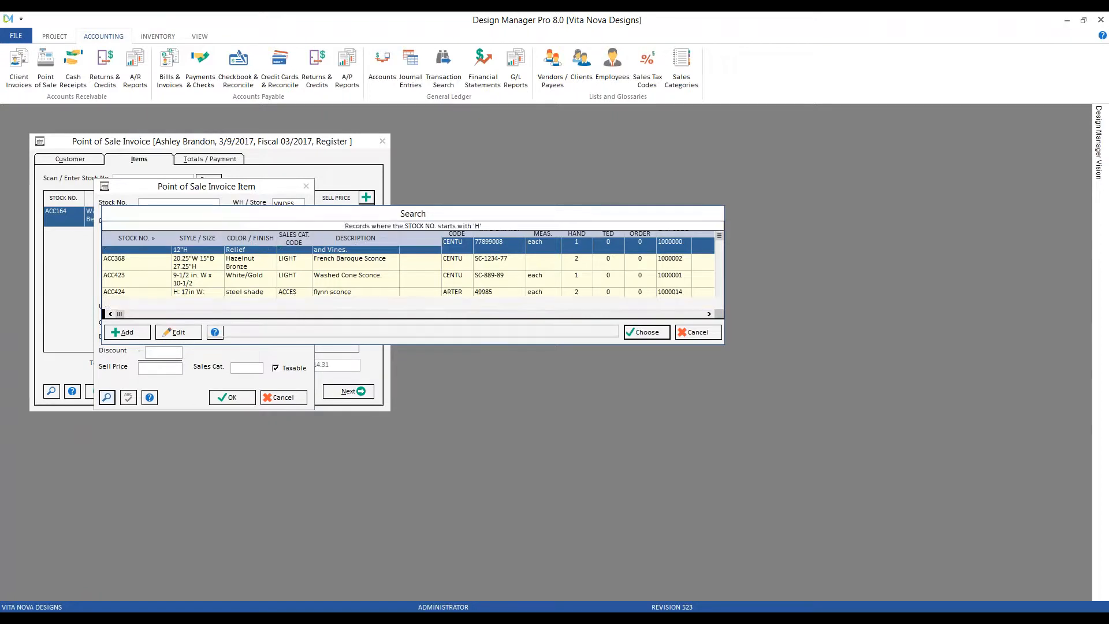
left_click(646, 333)
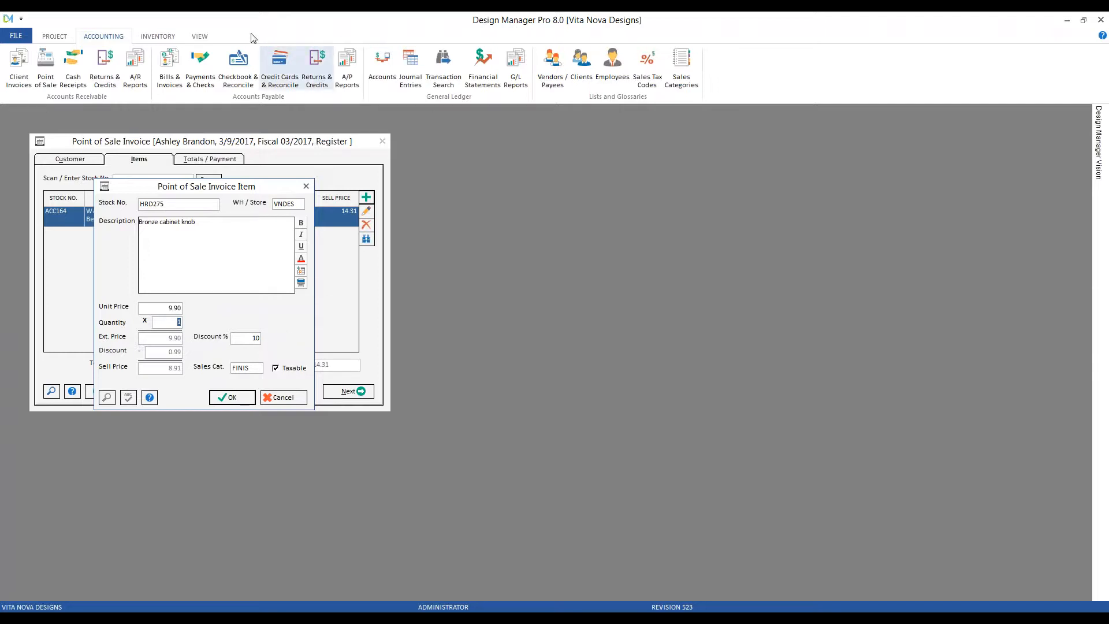
left_click(158, 36)
left_click(16, 63)
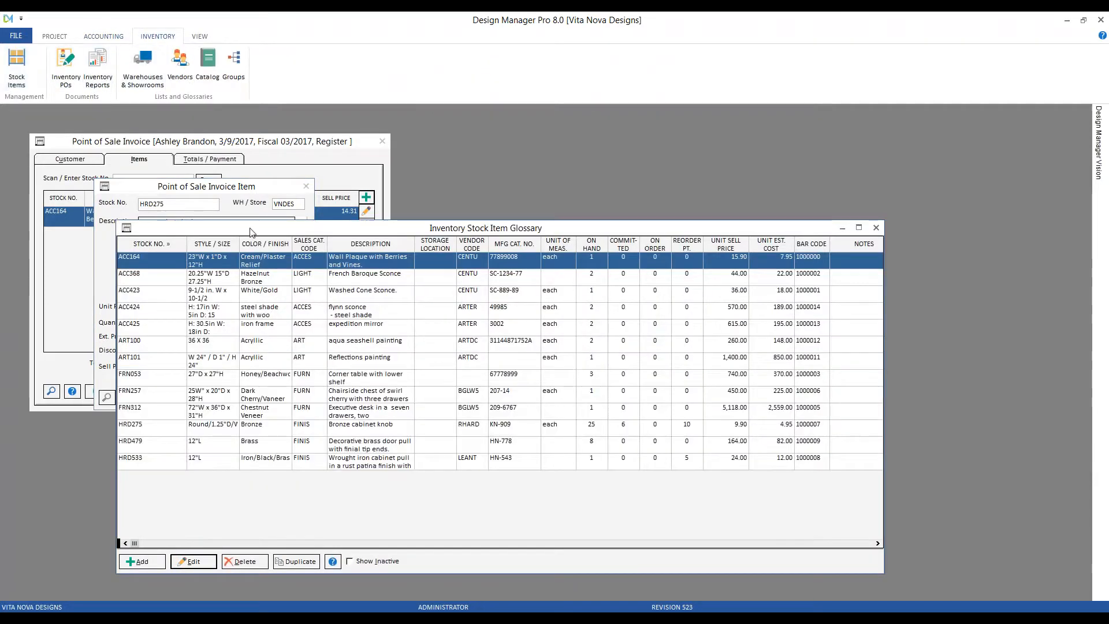
left_click_drag(229, 221, 502, 159)
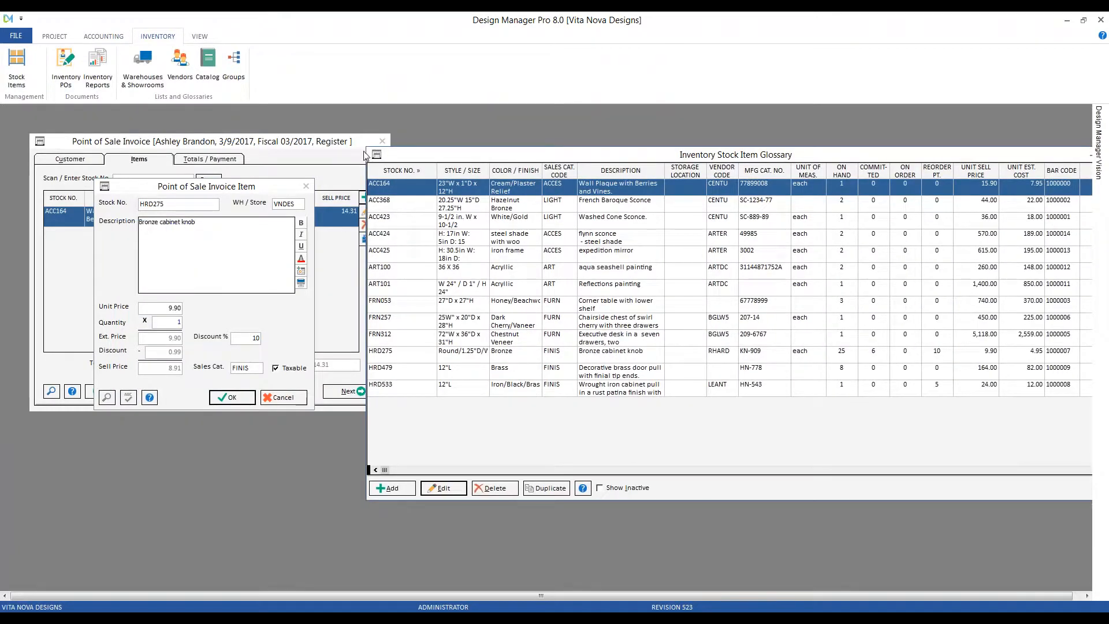
left_click_drag(368, 148, 491, 143)
left_click(479, 344)
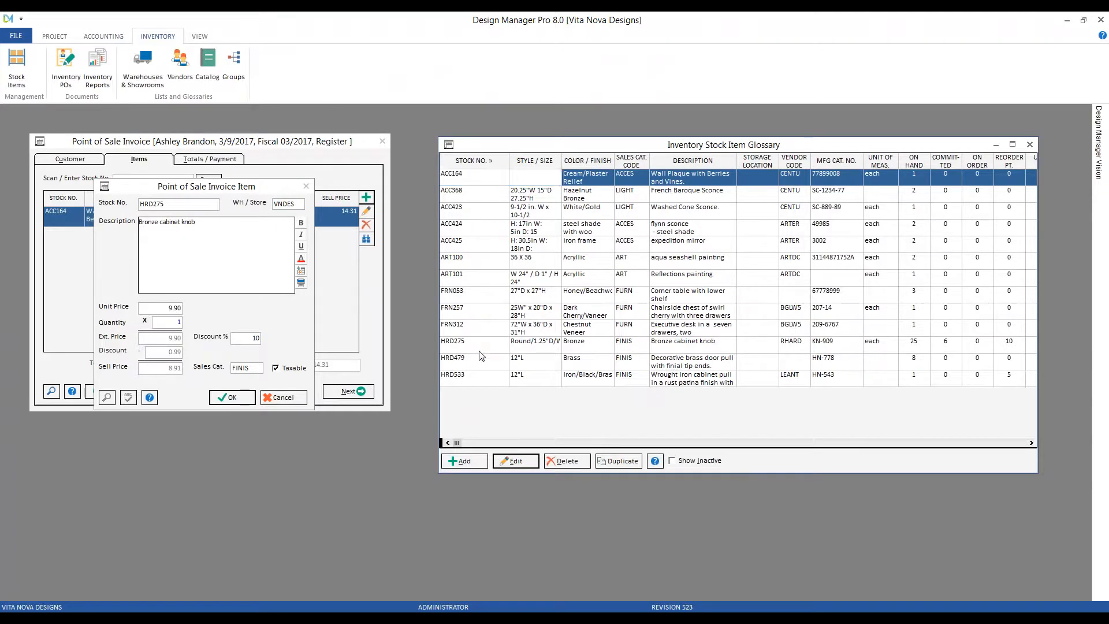
left_click(520, 464)
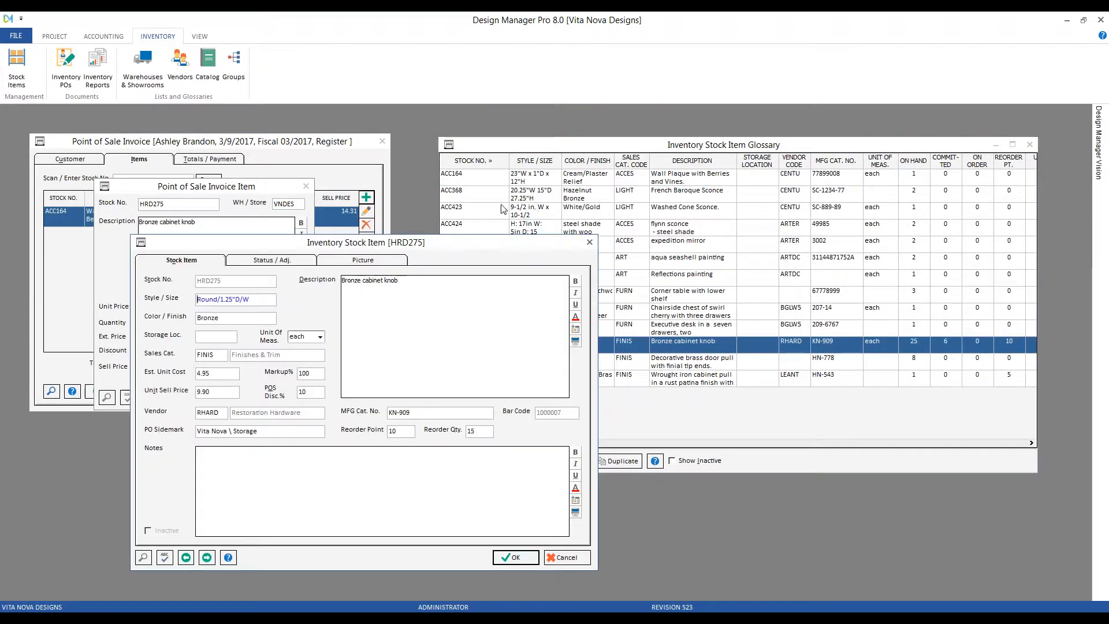
left_click_drag(696, 218, 760, 140)
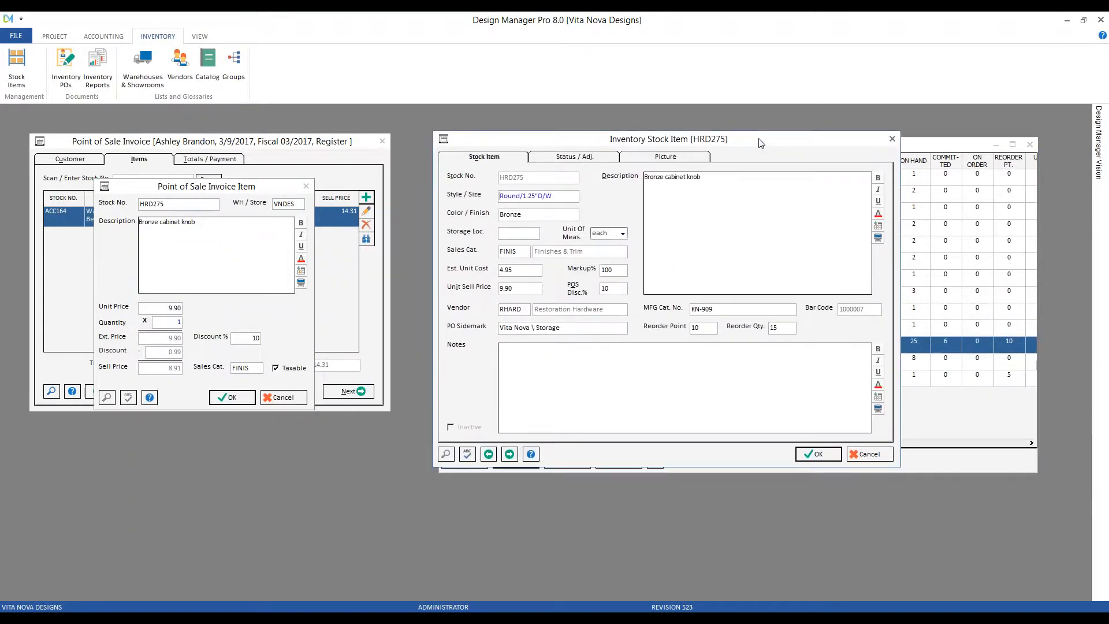
left_click_drag(706, 194, 642, 183)
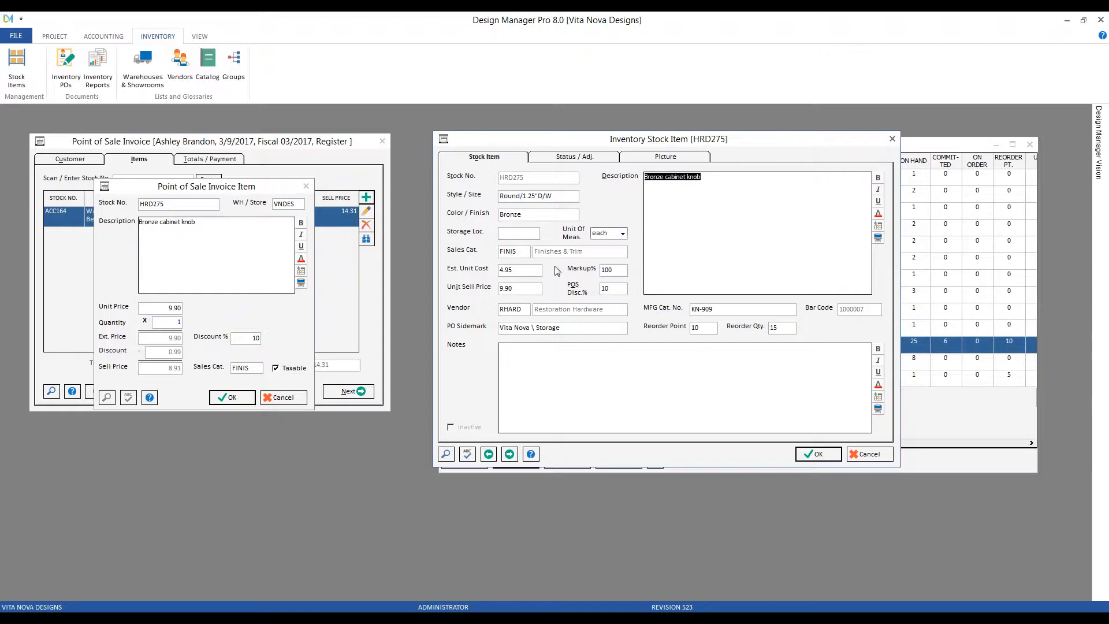
double_click(512, 251)
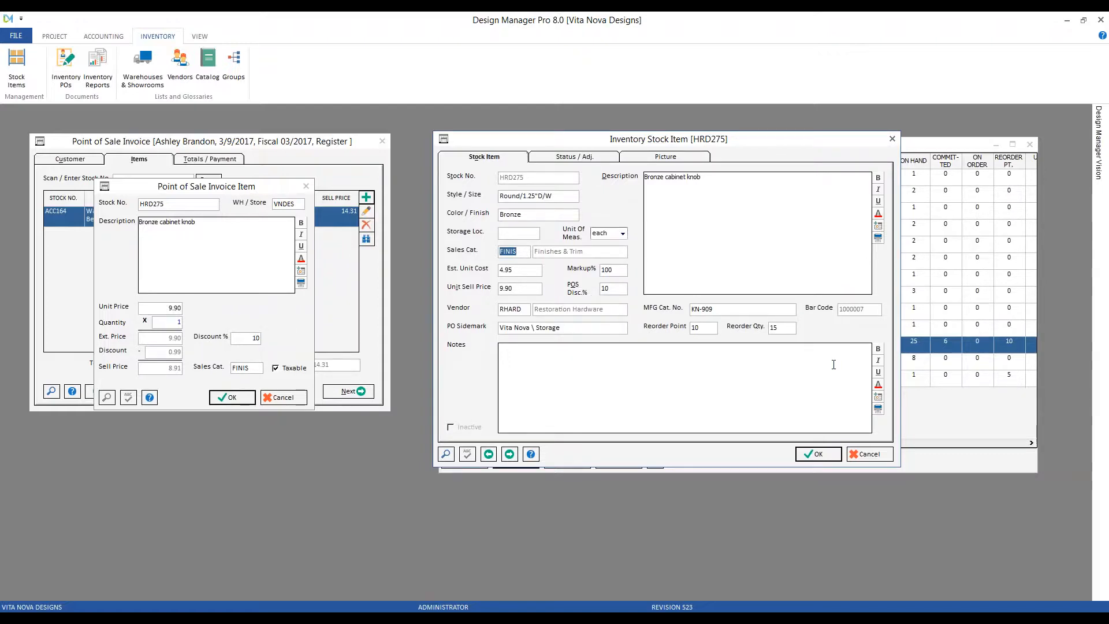
left_click(886, 459)
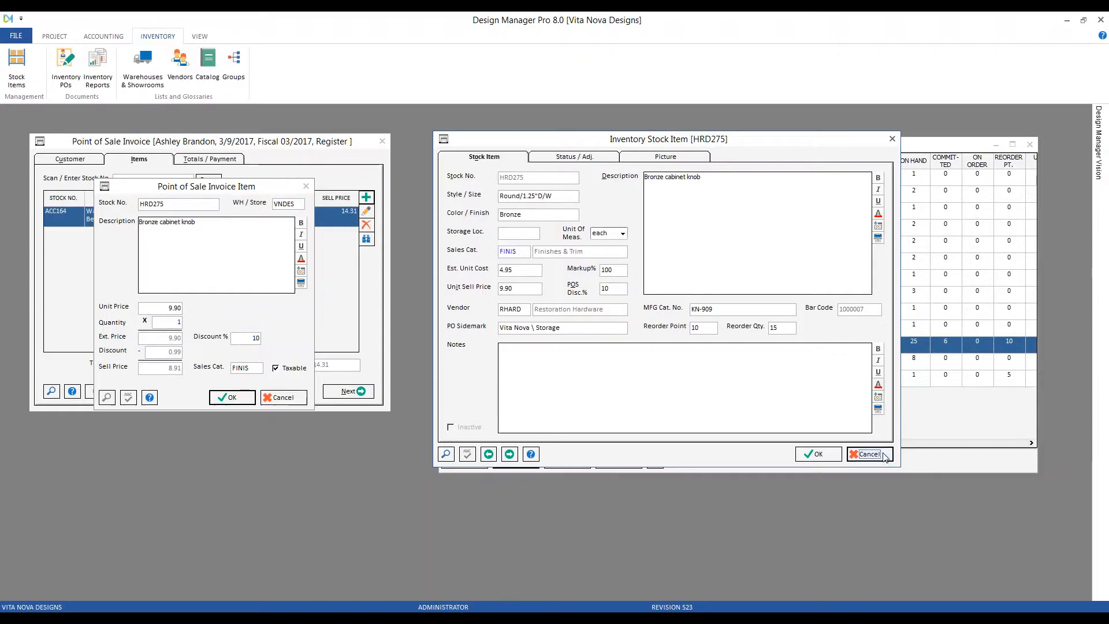
left_click(1030, 145)
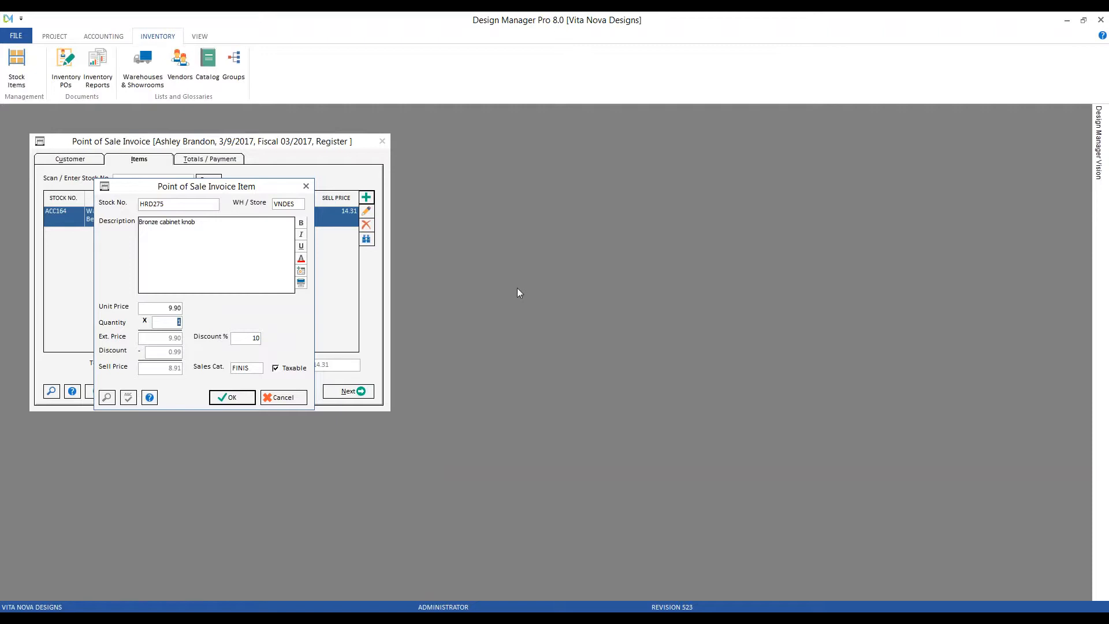
left_click(289, 203)
left_click(54, 36)
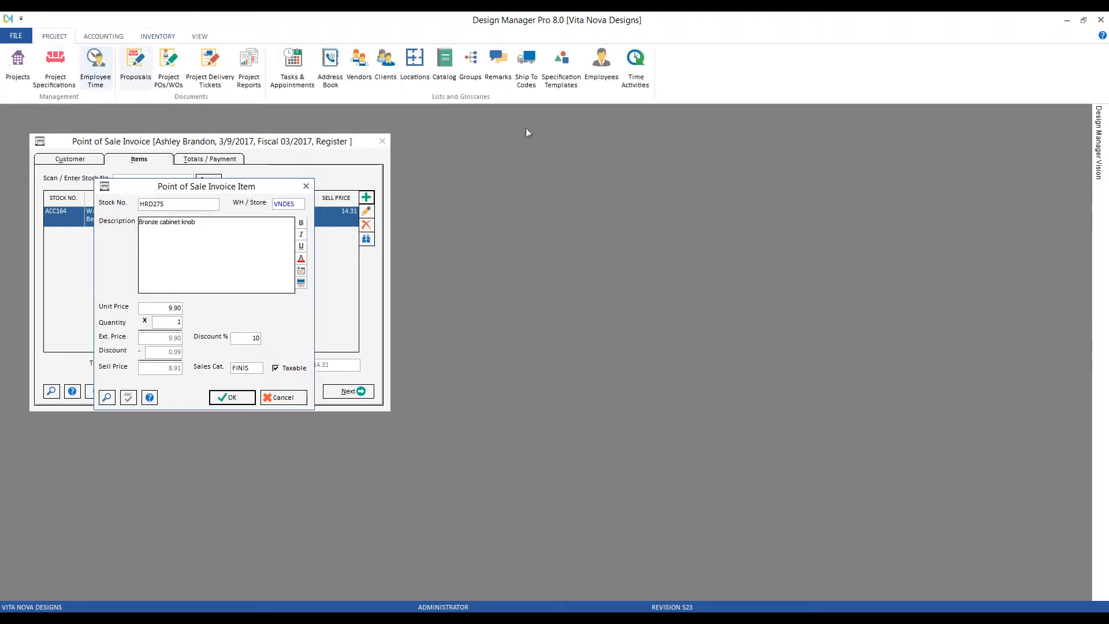
left_click(601, 63)
left_click_drag(275, 256, 636, 170)
double_click(637, 197)
left_click_drag(342, 278, 649, 234)
left_click(718, 245)
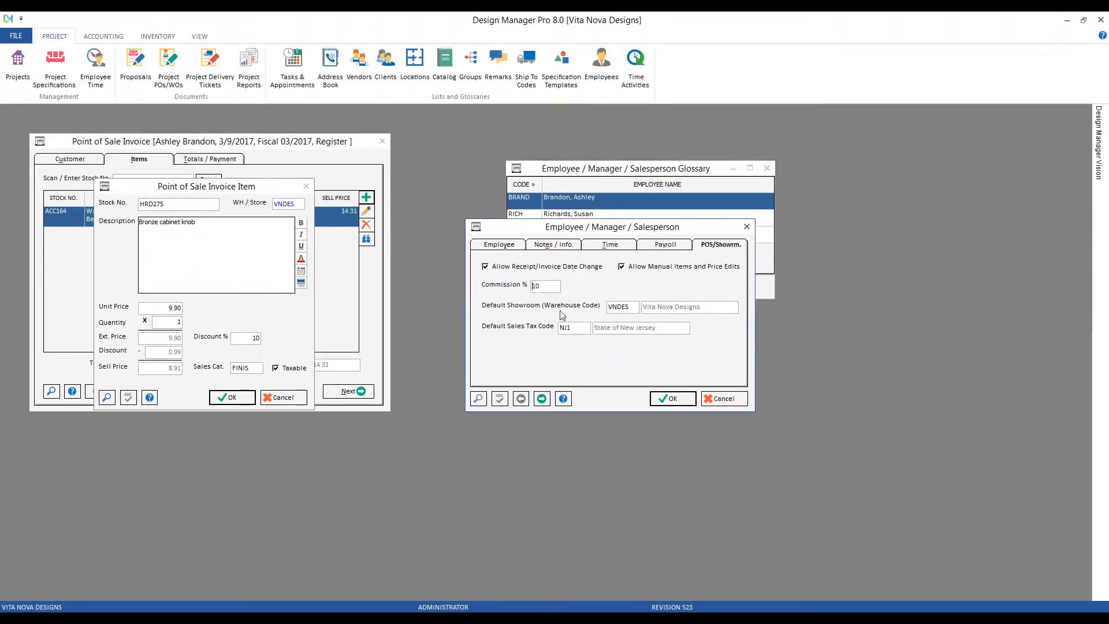
left_click(716, 401)
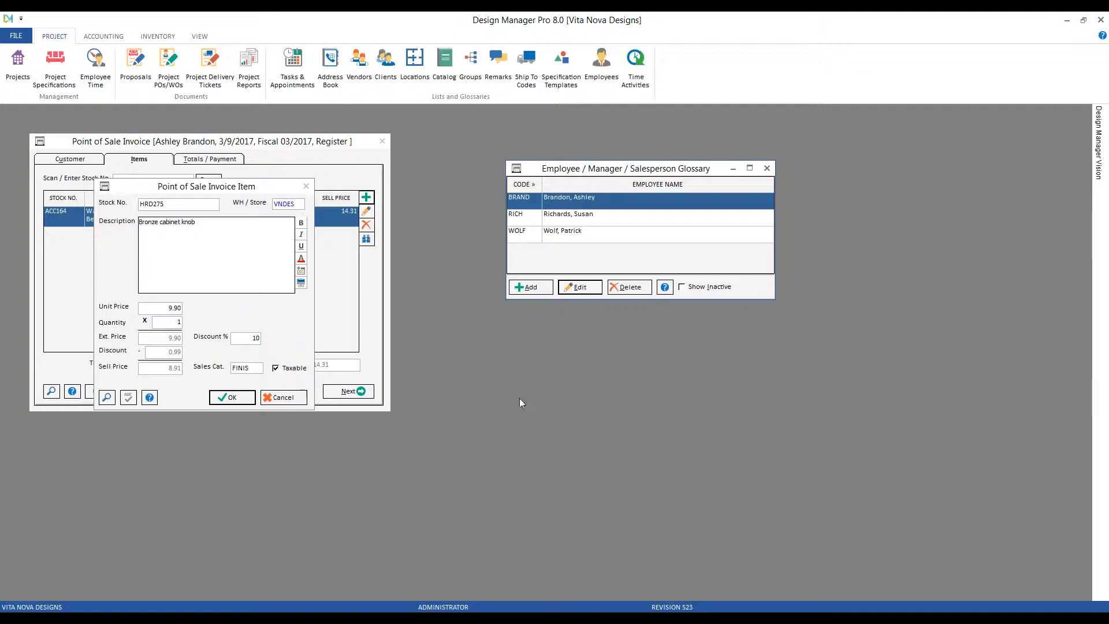
left_click(580, 288)
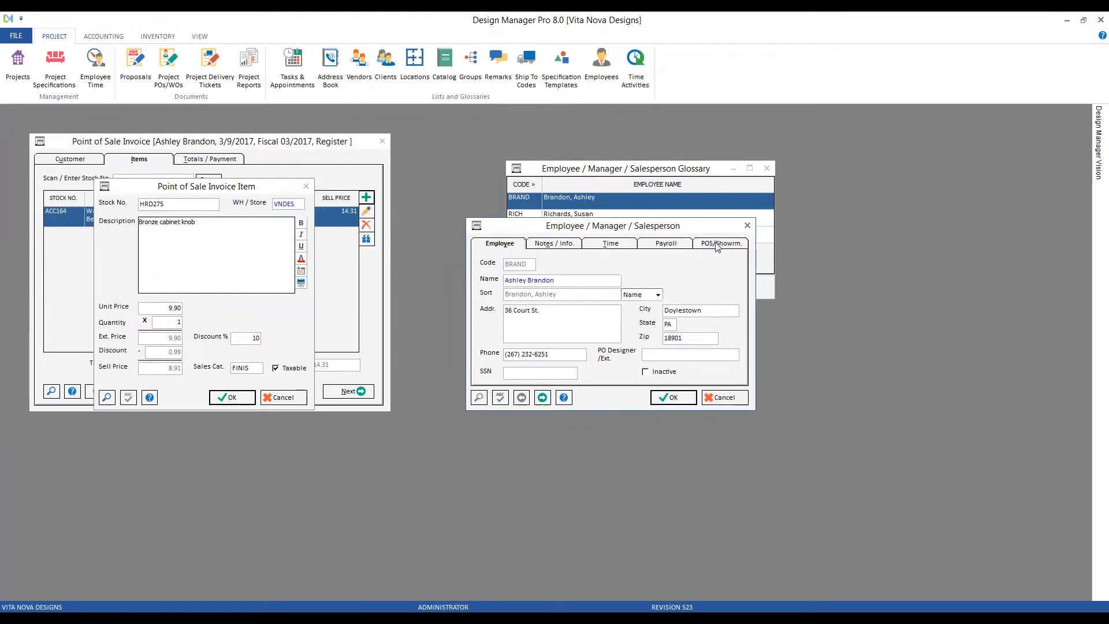
left_click(717, 245)
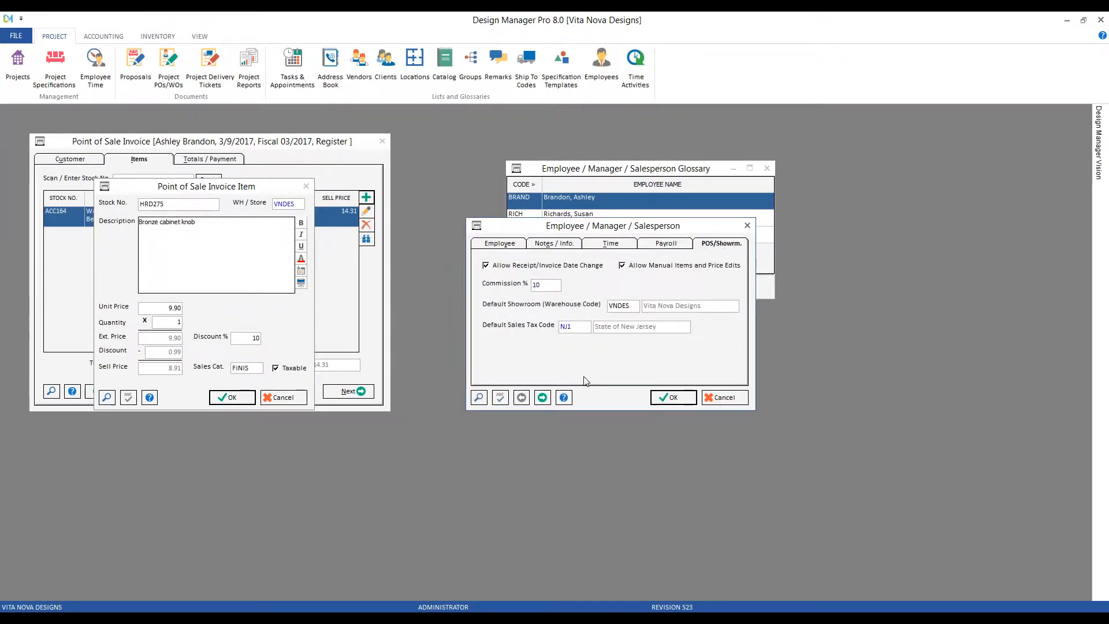
left_click(479, 398)
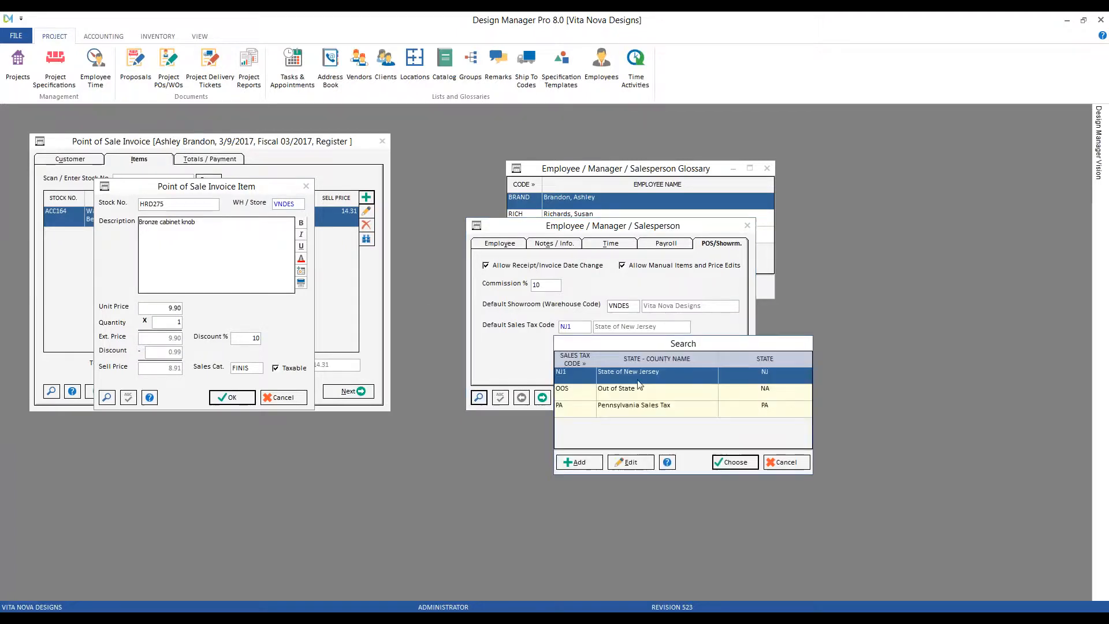
left_click(640, 466)
left_click_drag(300, 151, 806, 263)
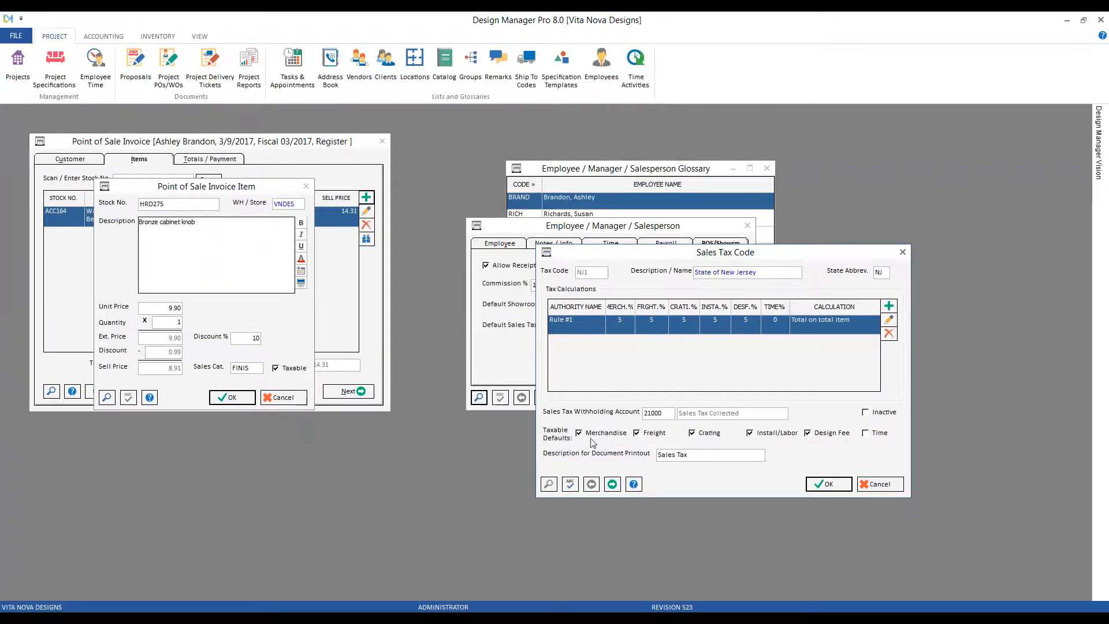
left_click(624, 333)
left_click(897, 483)
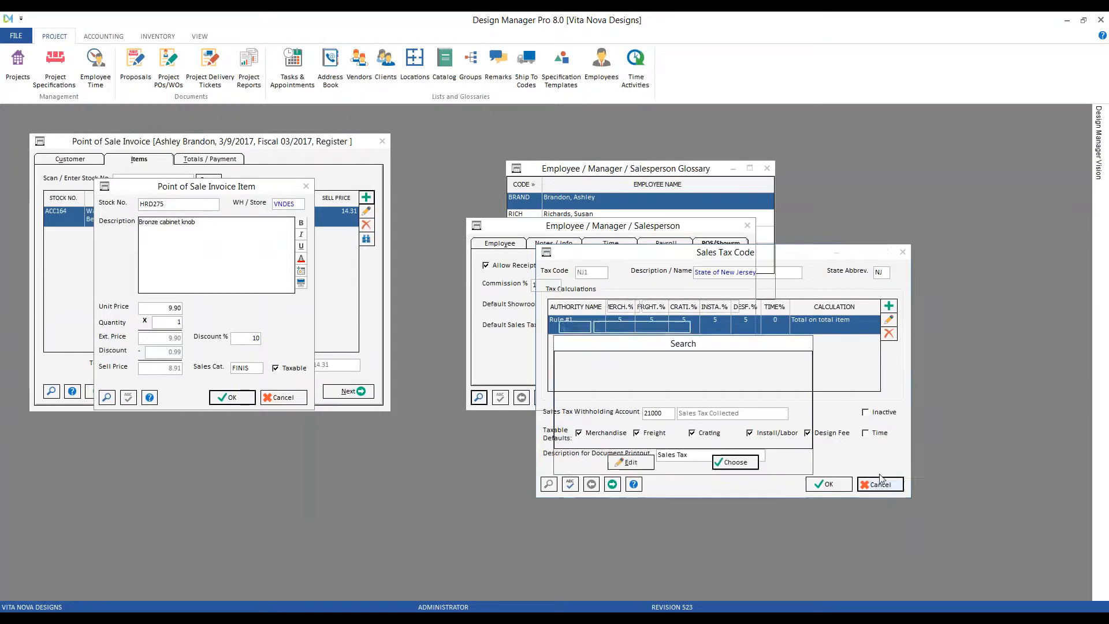
left_click(785, 463)
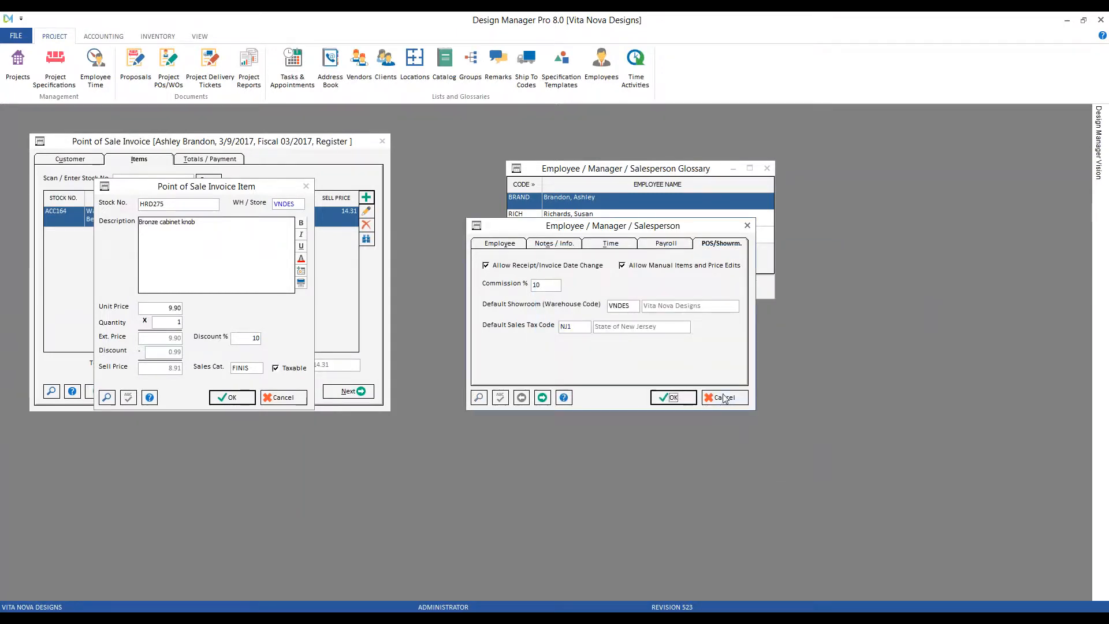
left_click(725, 398)
Close the employee list and change the knob line's quantity to 2.
left_click(770, 167)
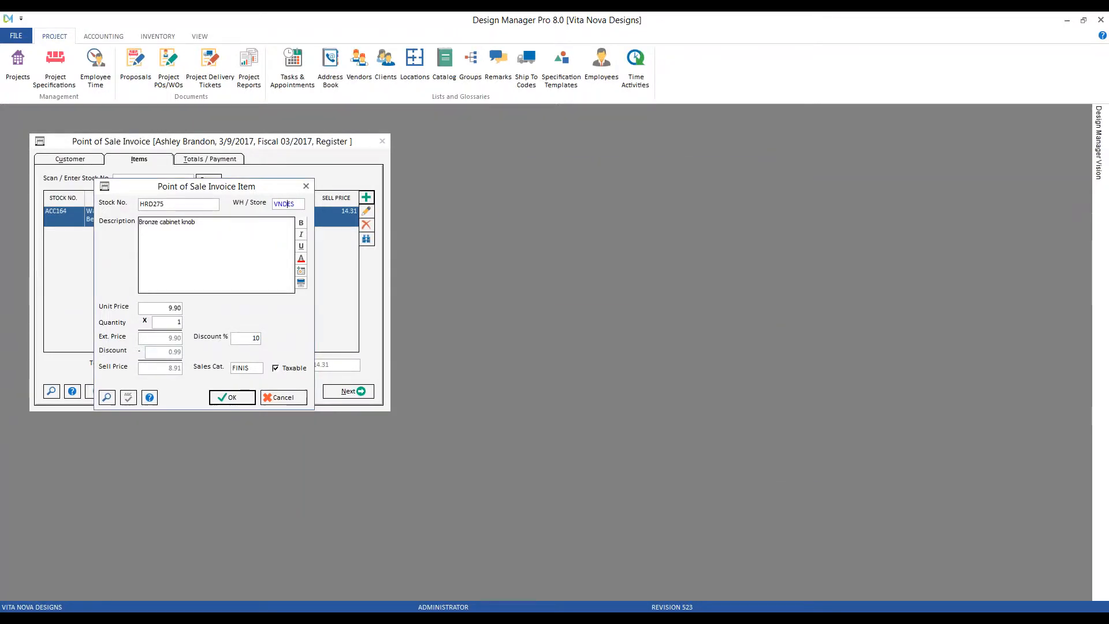
left_click_drag(176, 323, 199, 316)
type("2")
Check the Company Information Inventory defaults, then add the knob line to the invoice.
left_click(20, 40)
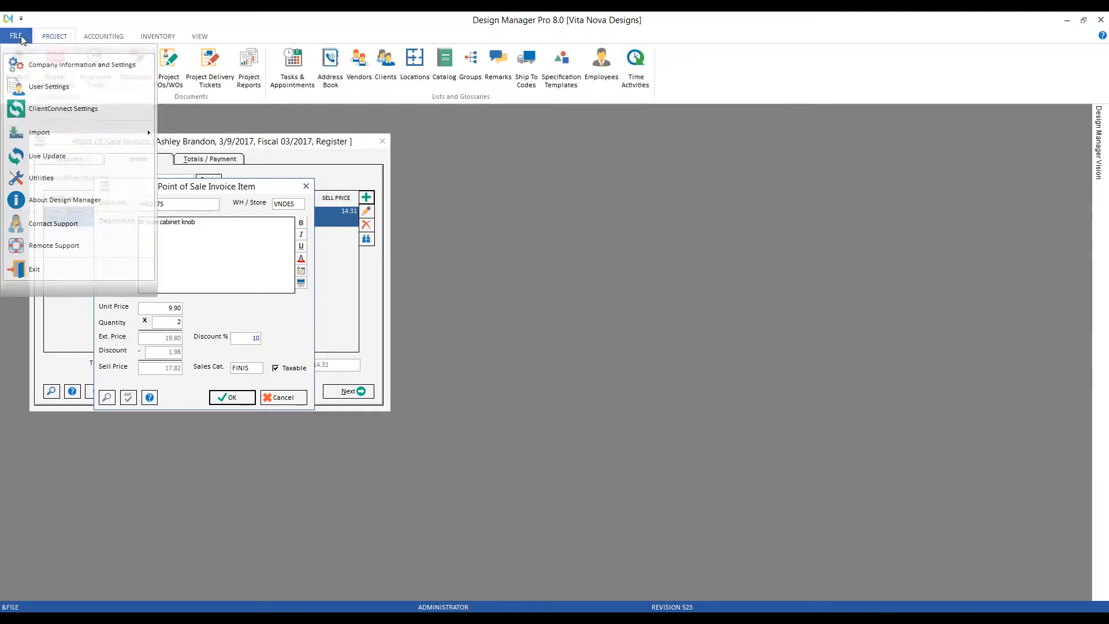
left_click(96, 72)
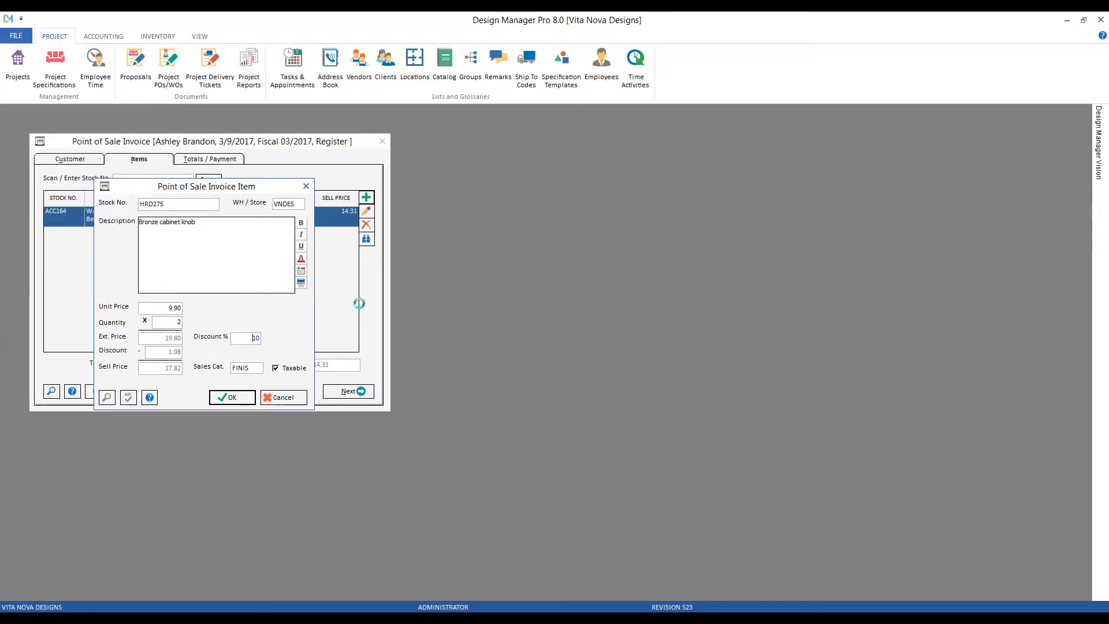
left_click(312, 185)
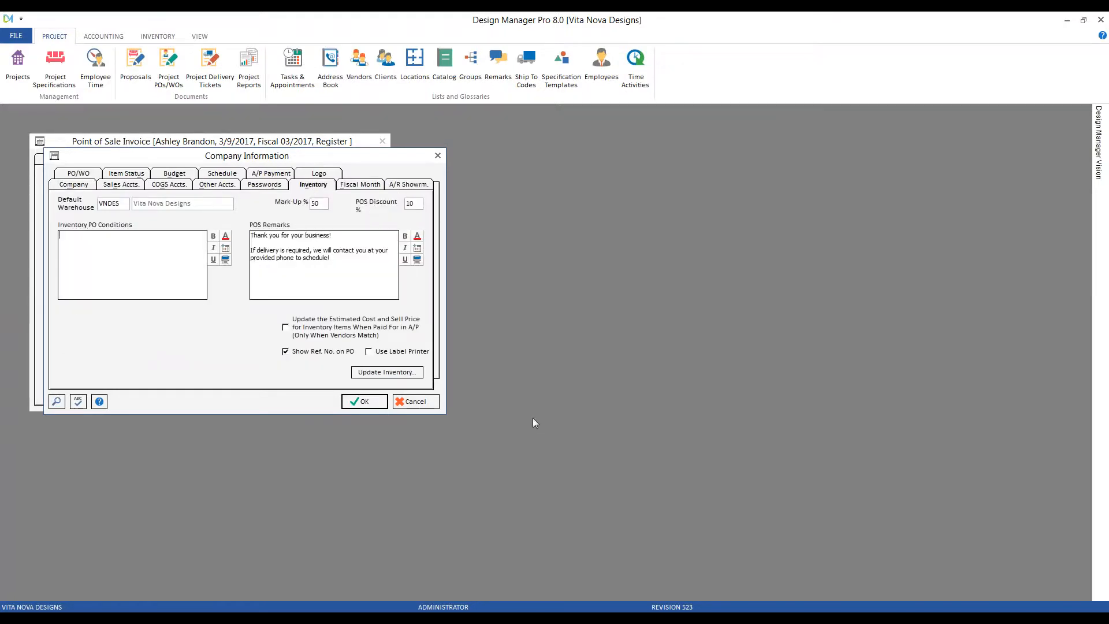
key("Return")
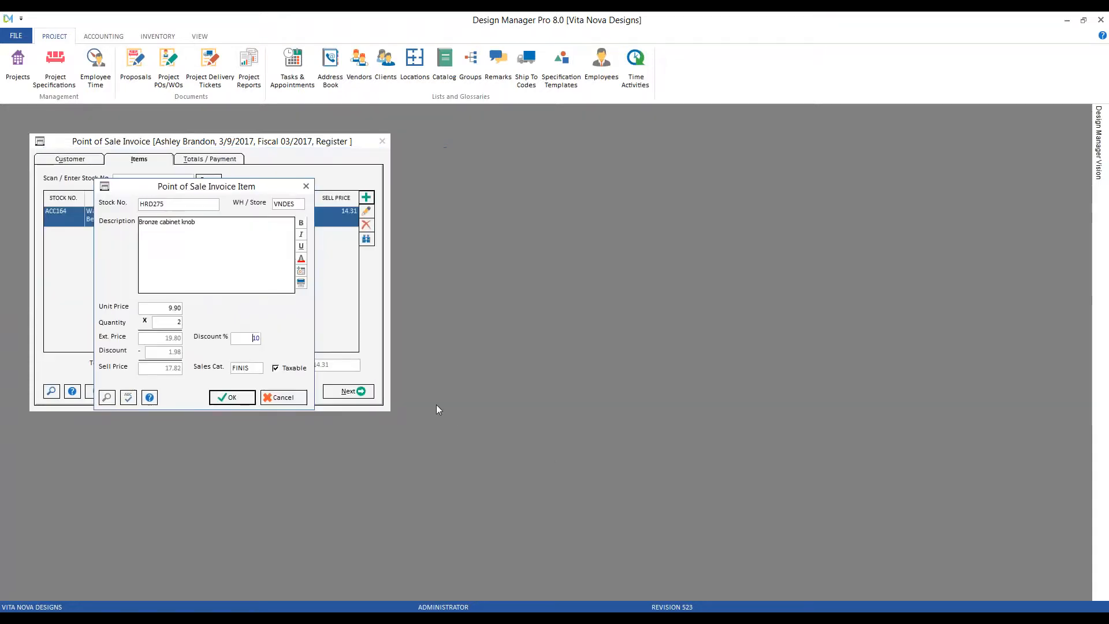
left_click(234, 398)
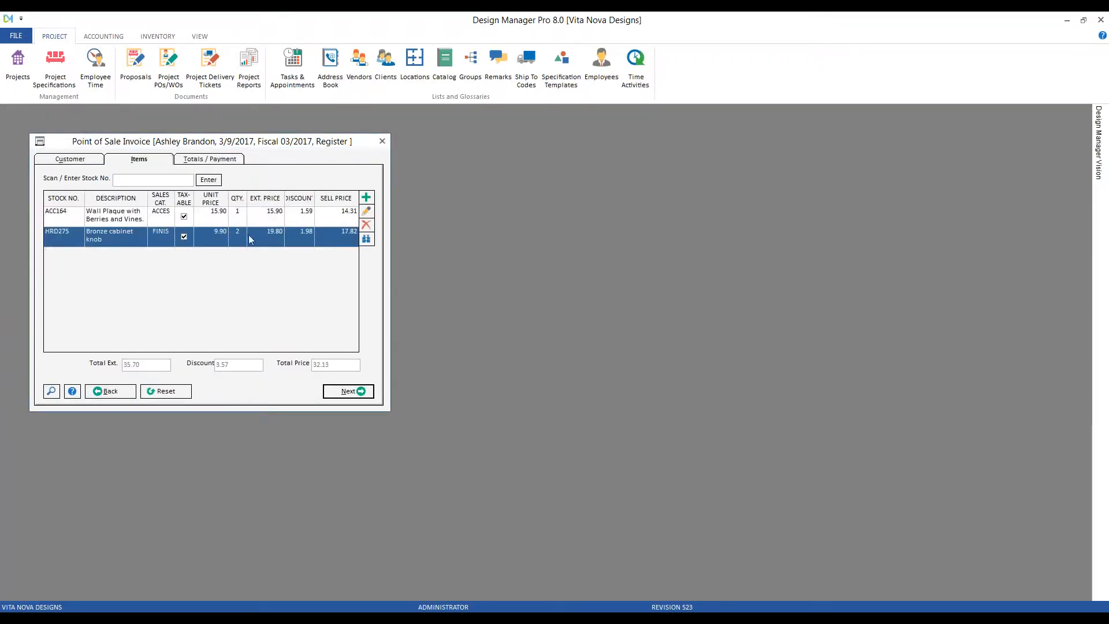
Select the ACC164 line and advance to the Totals / Payment page showing 33.74 due.
left_click(251, 221)
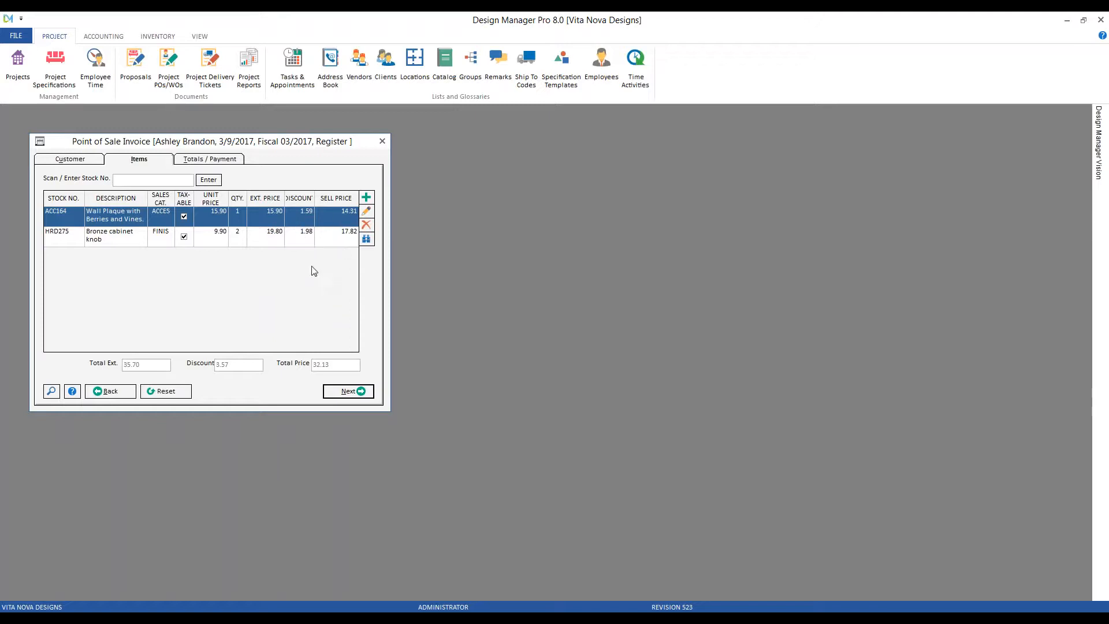
left_click(354, 392)
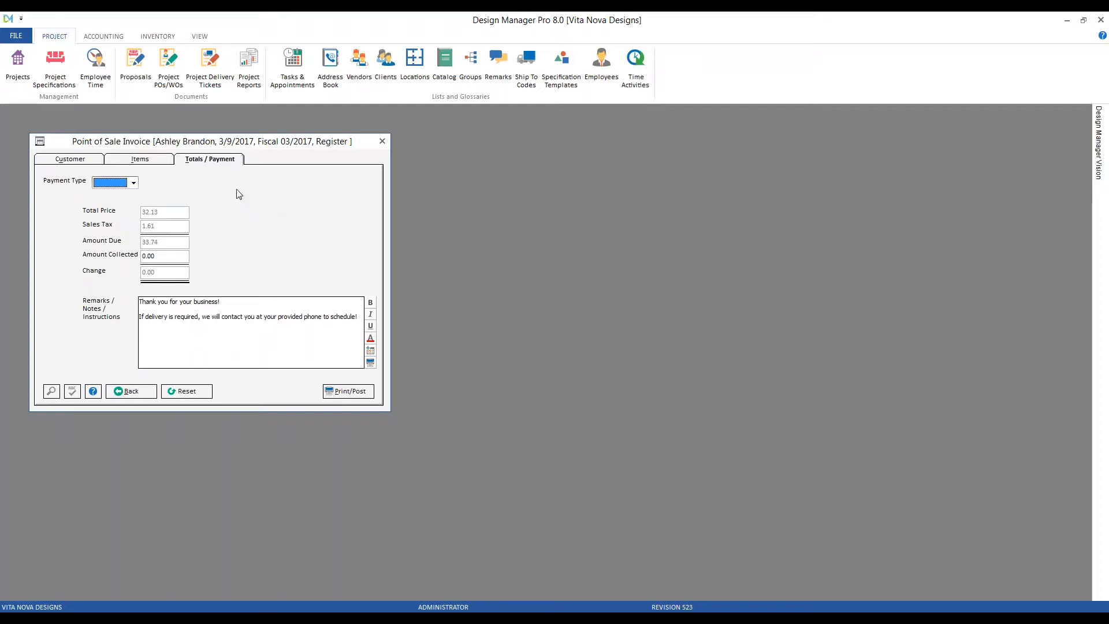
Choose CASH from the Payment Type dropdown.
left_click(132, 183)
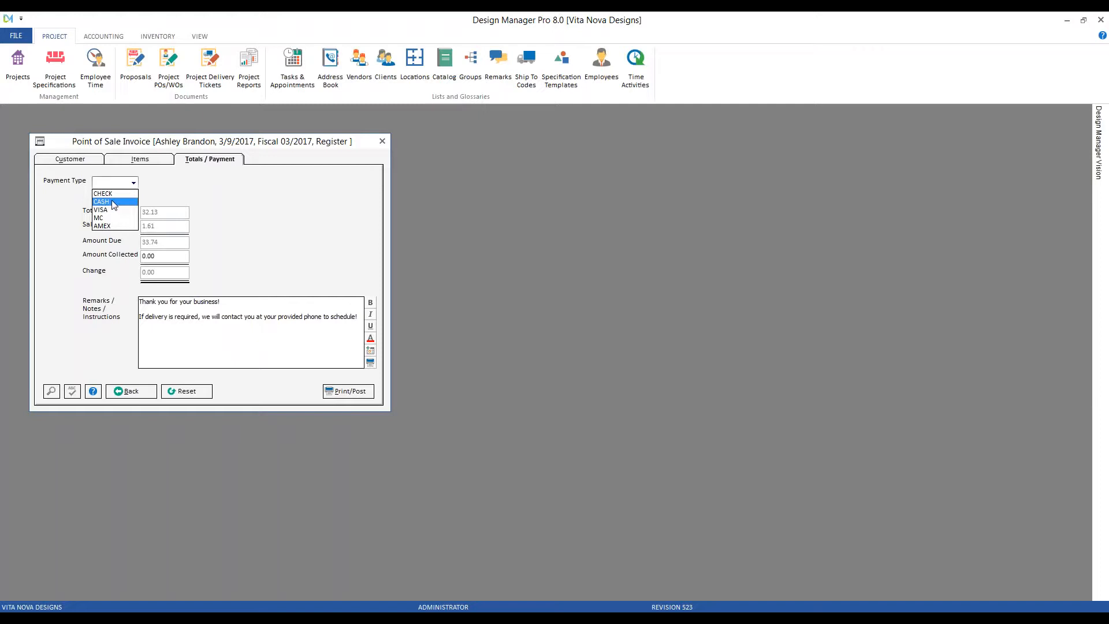
left_click(114, 205)
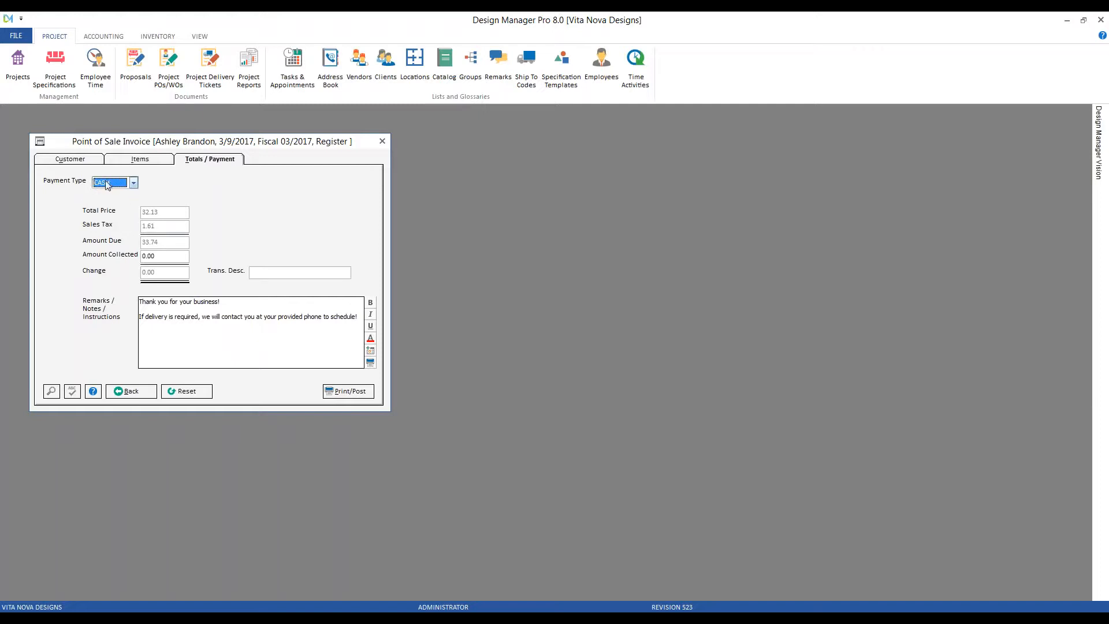
left_click(298, 274)
type("- Delivery ASAP")
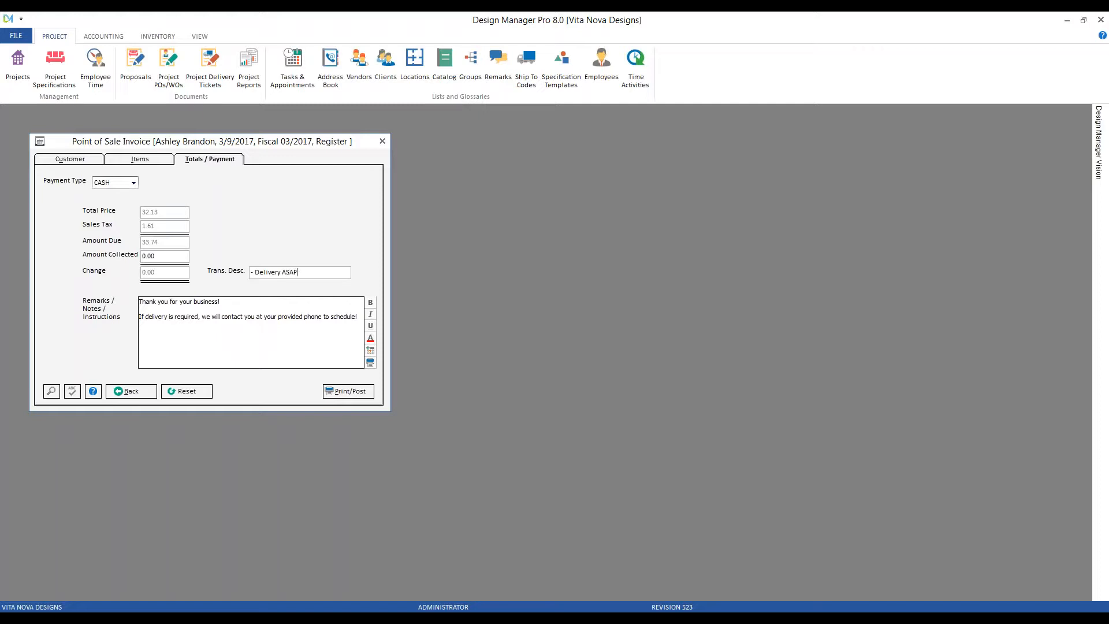
left_click(179, 258)
type("100.00")
left_click_drag(139, 301, 351, 338)
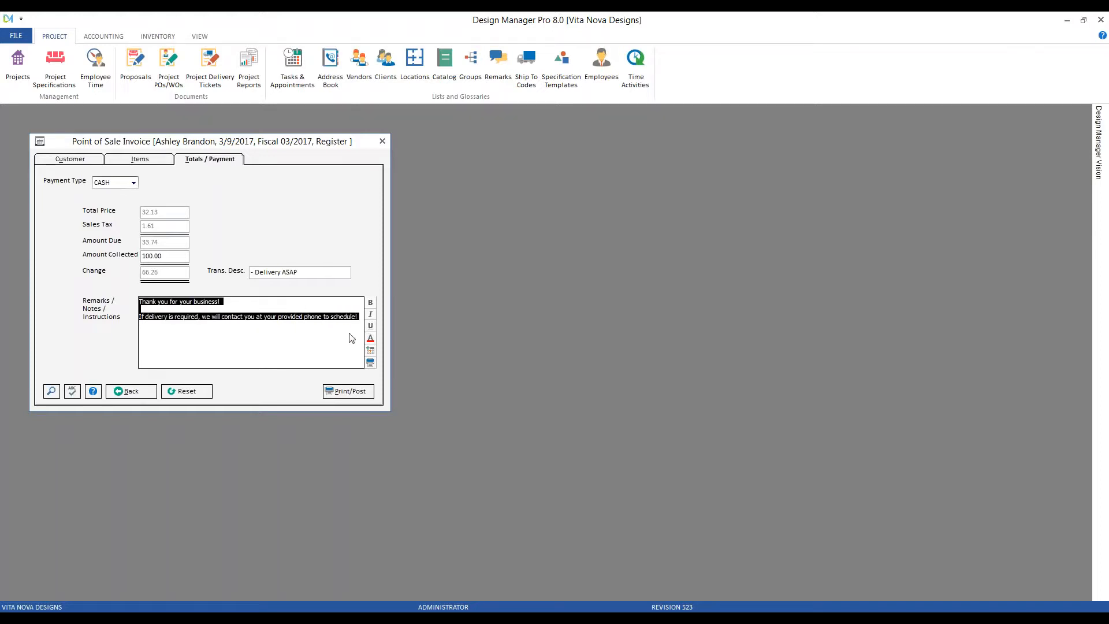
left_click(304, 345)
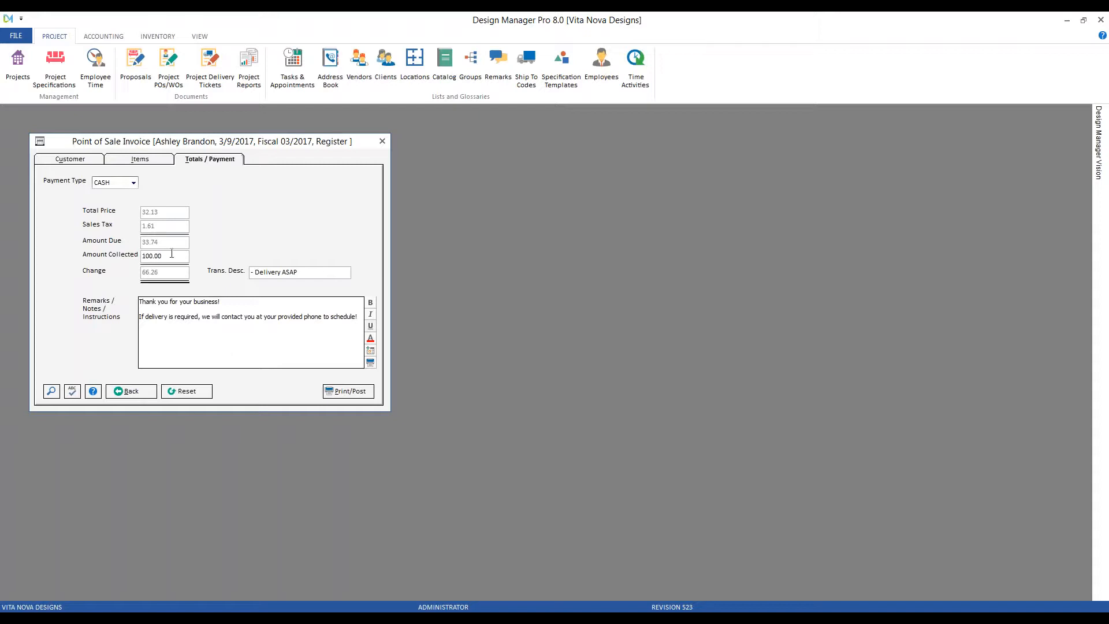
left_click(16, 36)
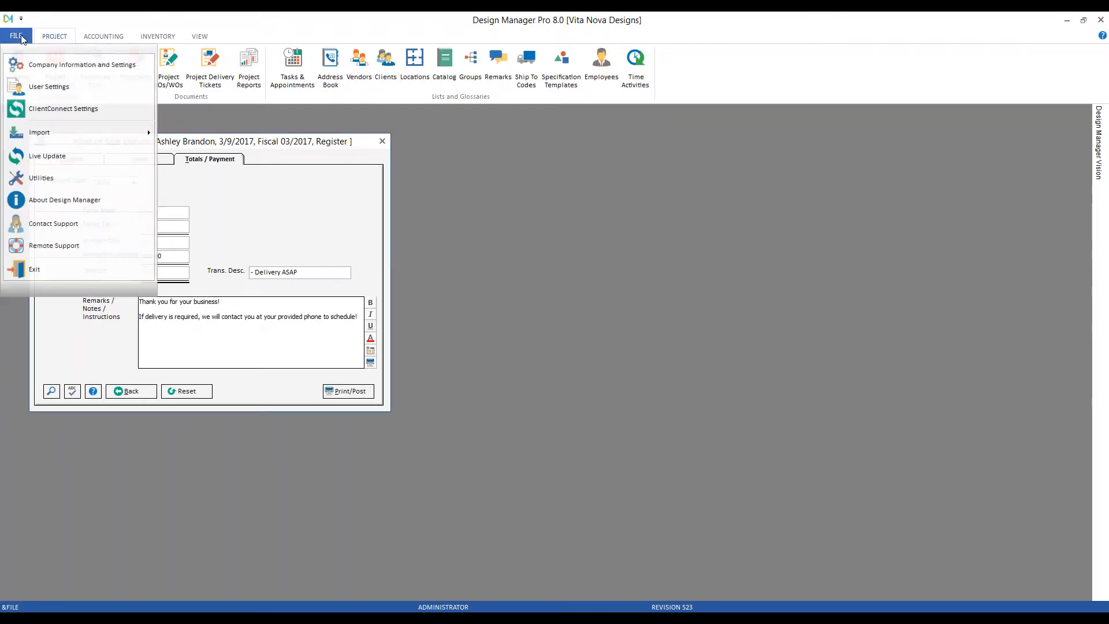
left_click(81, 66)
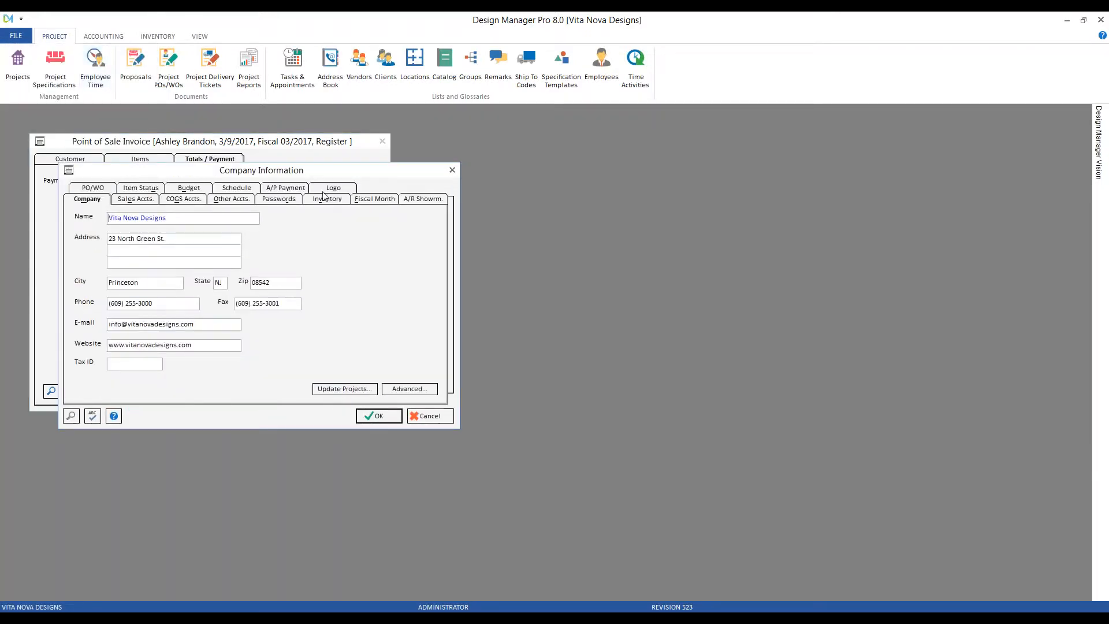
left_click(327, 201)
left_click_drag(359, 283, 319, 278)
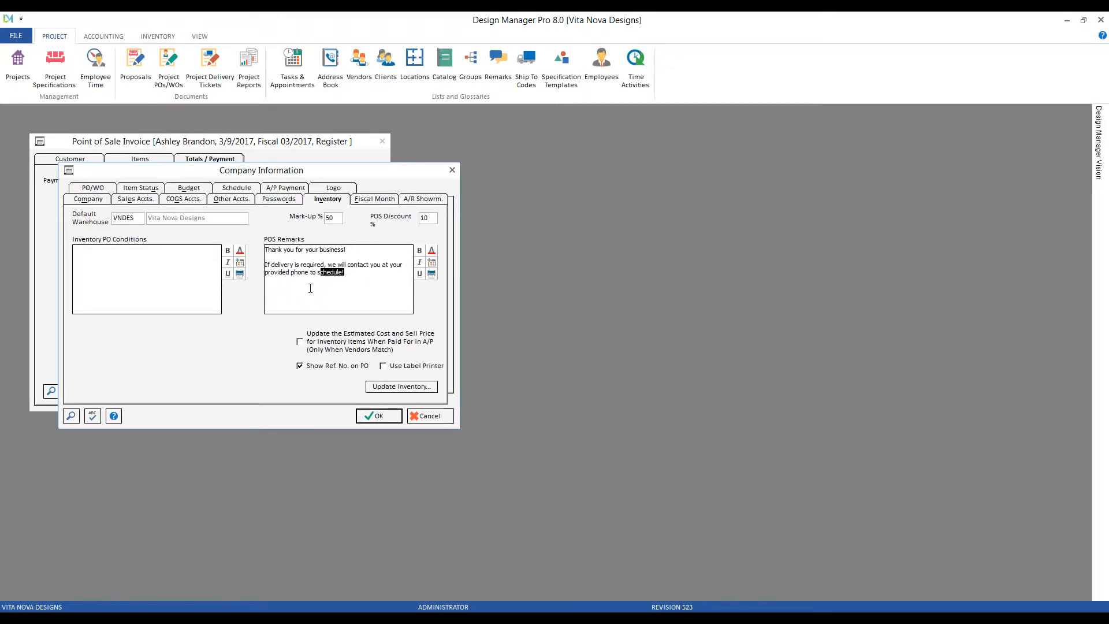
left_click(428, 416)
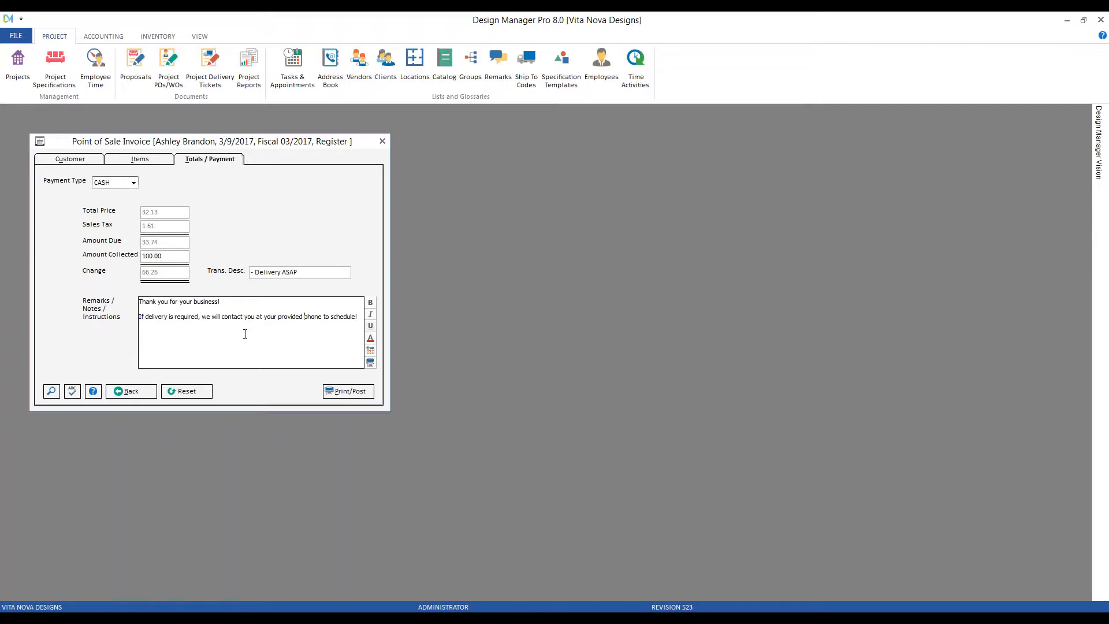
Post the cash sale as invoice 10008 and inspect its print preview, including the 10% Savings line.
left_click(348, 391)
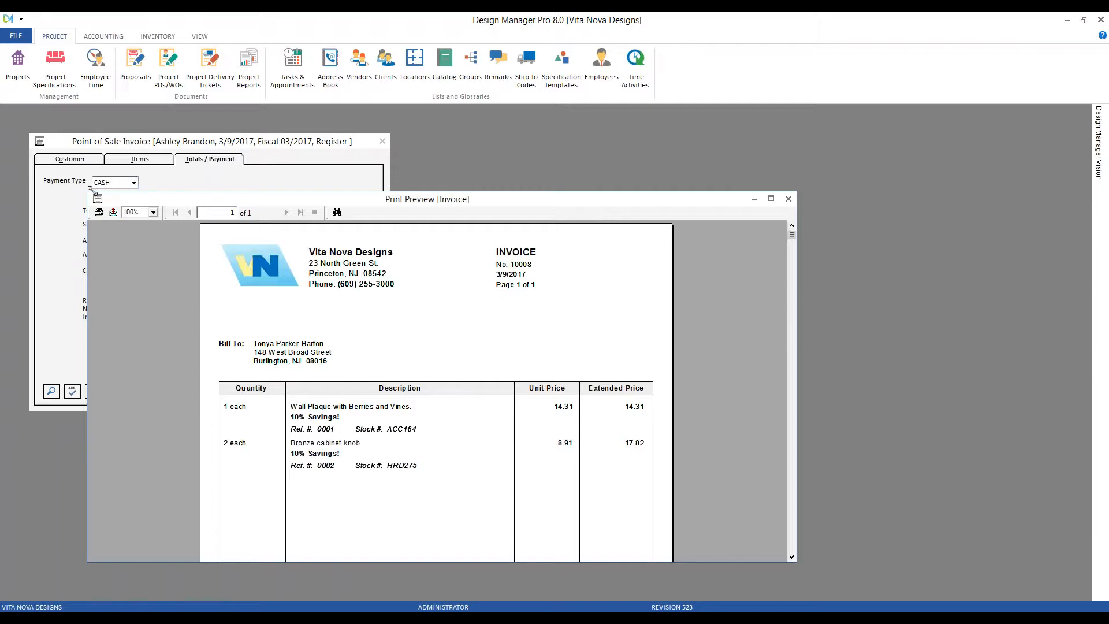
left_click_drag(88, 190, 58, 116)
left_click(301, 343)
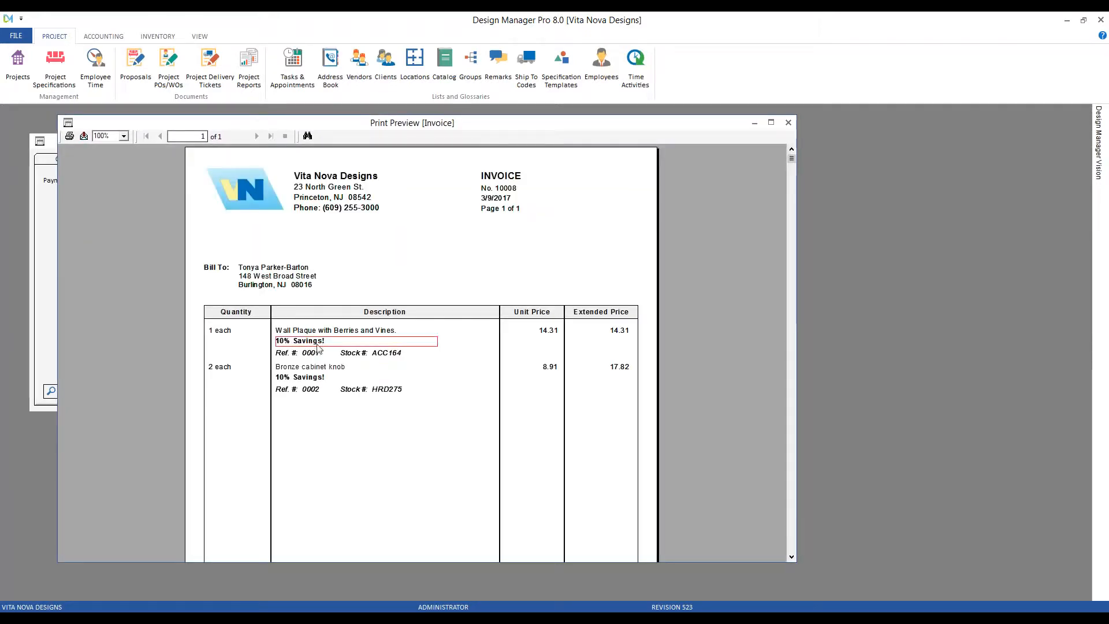
left_click(396, 355)
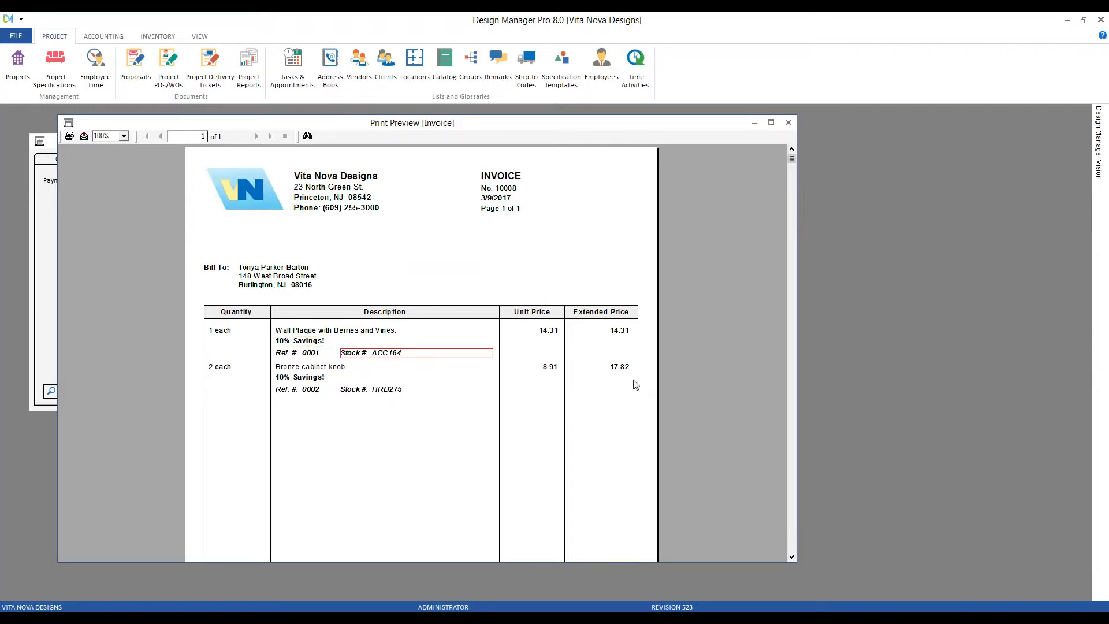
scroll(635, 384, "down", 2)
scroll(636, 385, "down", 3)
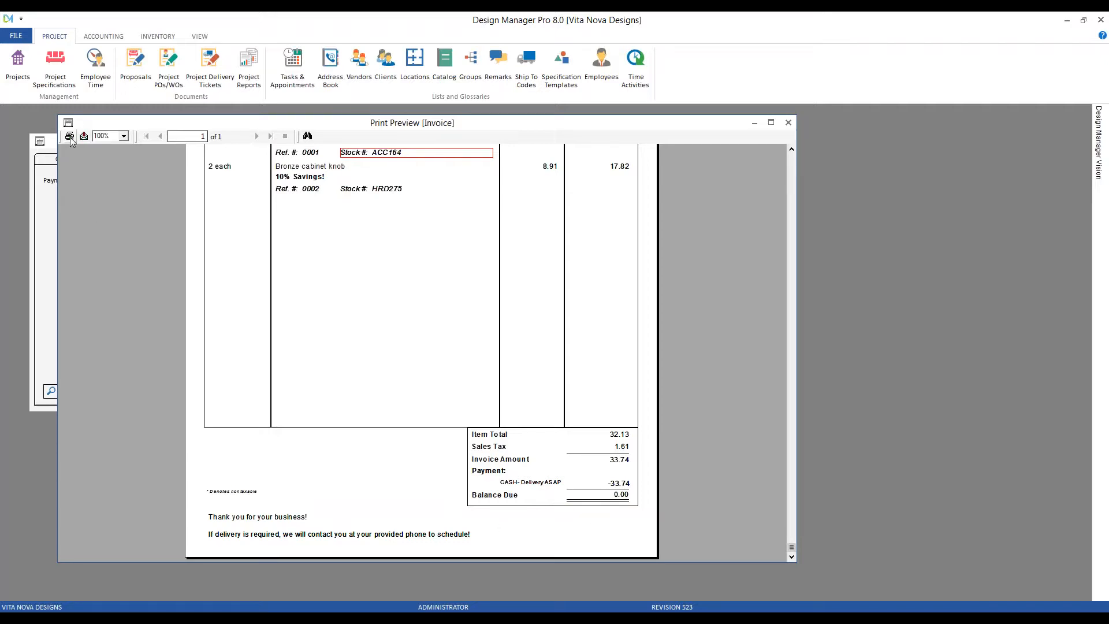
left_click(788, 122)
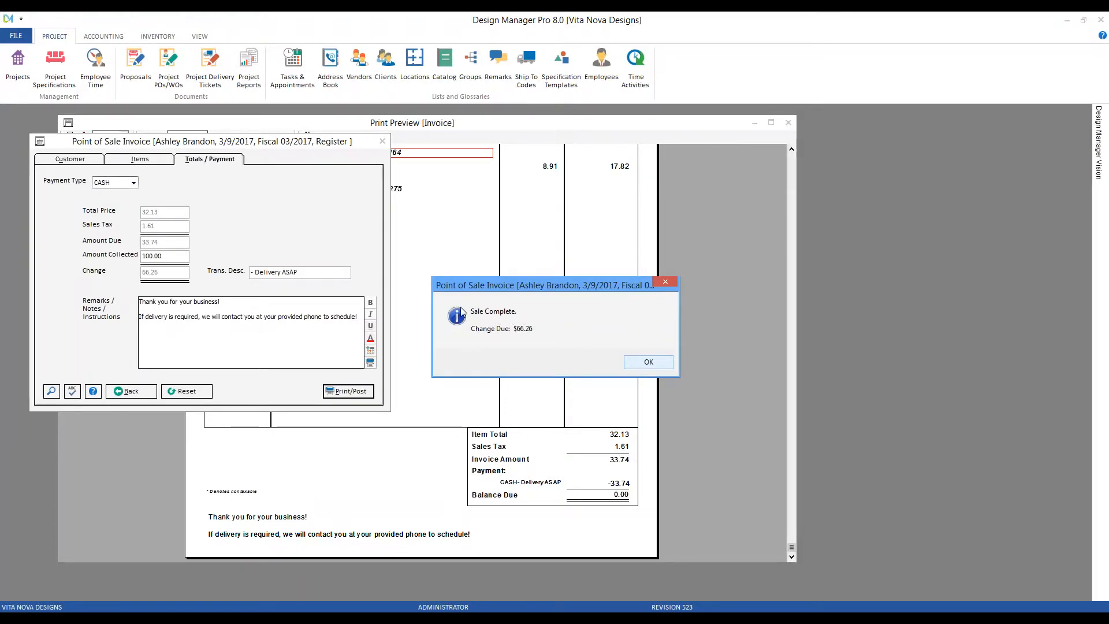
Acknowledge the Sale Complete message to return to a blank walk-in invoice.
left_click(649, 362)
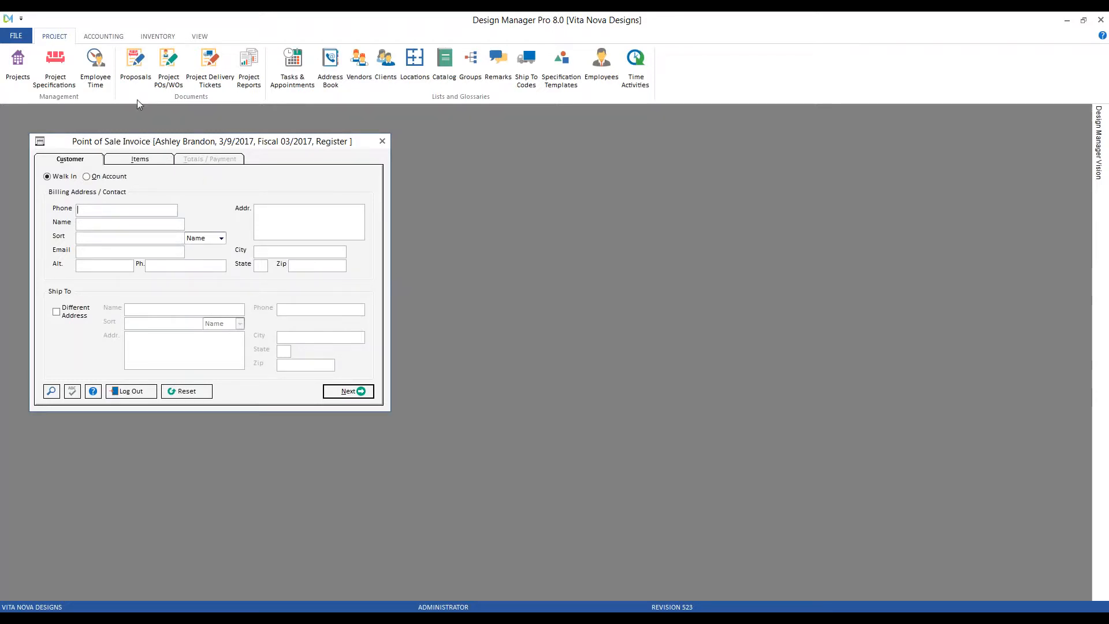
Review the existing client invoices and check that invoice 10008 shows 33.74 paid in full.
left_click(104, 36)
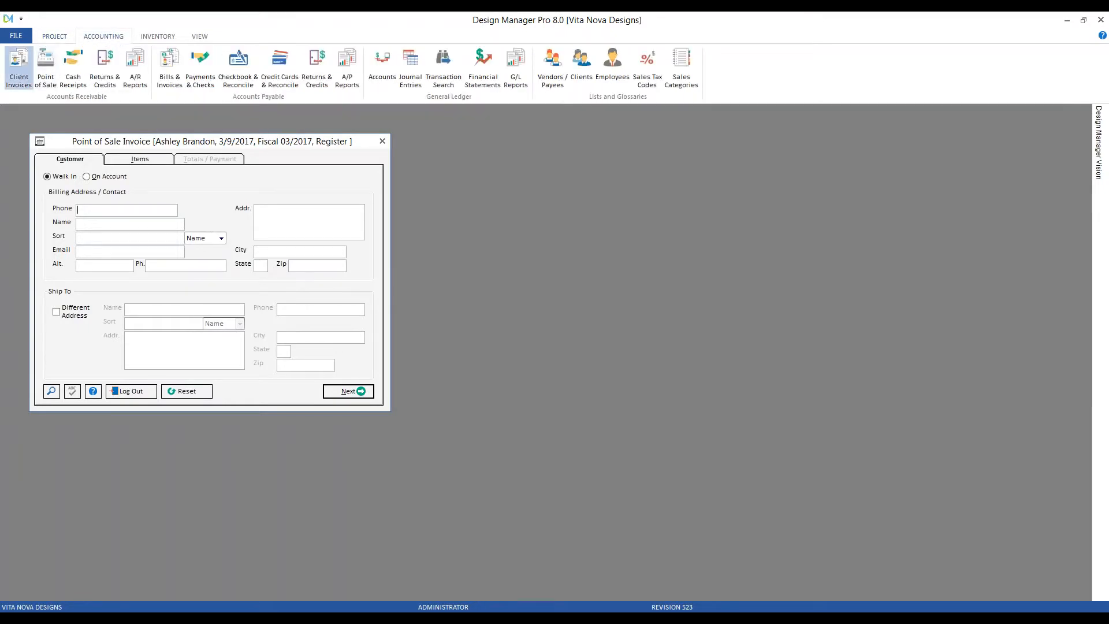
left_click(18, 68)
left_click(357, 131)
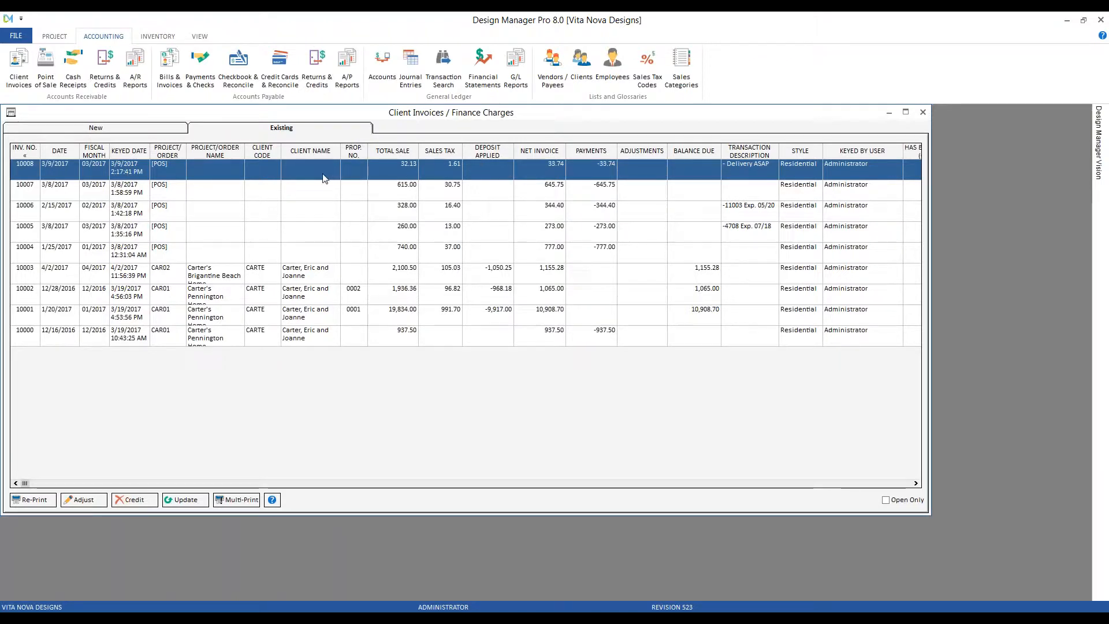
left_click(170, 175)
Open stock item HRD275's Status / Adj. page showing sale 10051 of 3/9/2017: on hand -2.
left_click(924, 112)
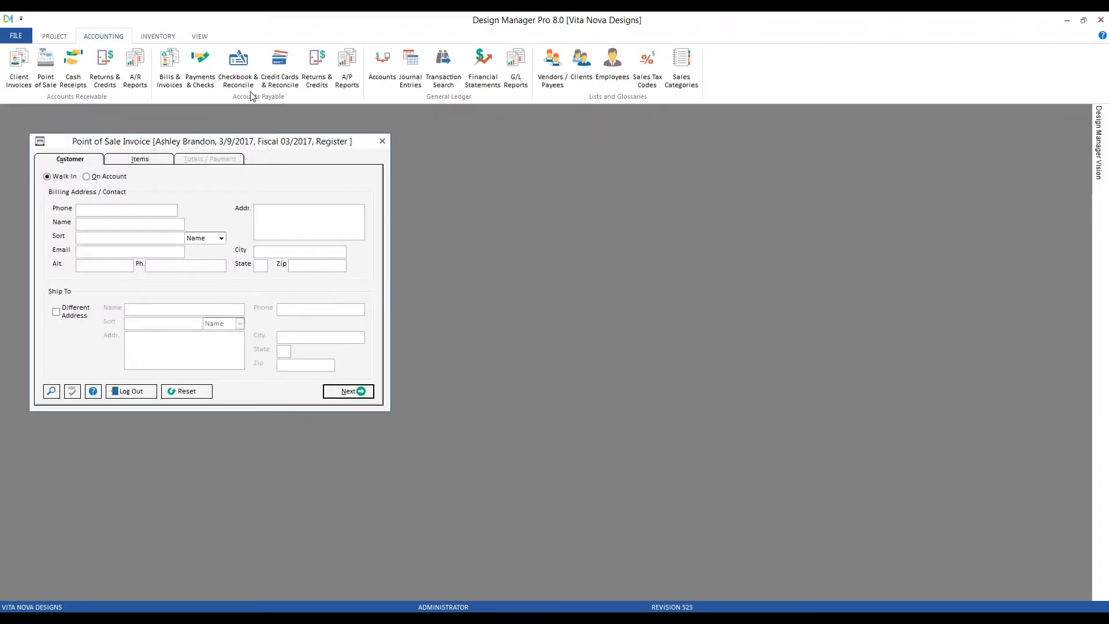
left_click(163, 35)
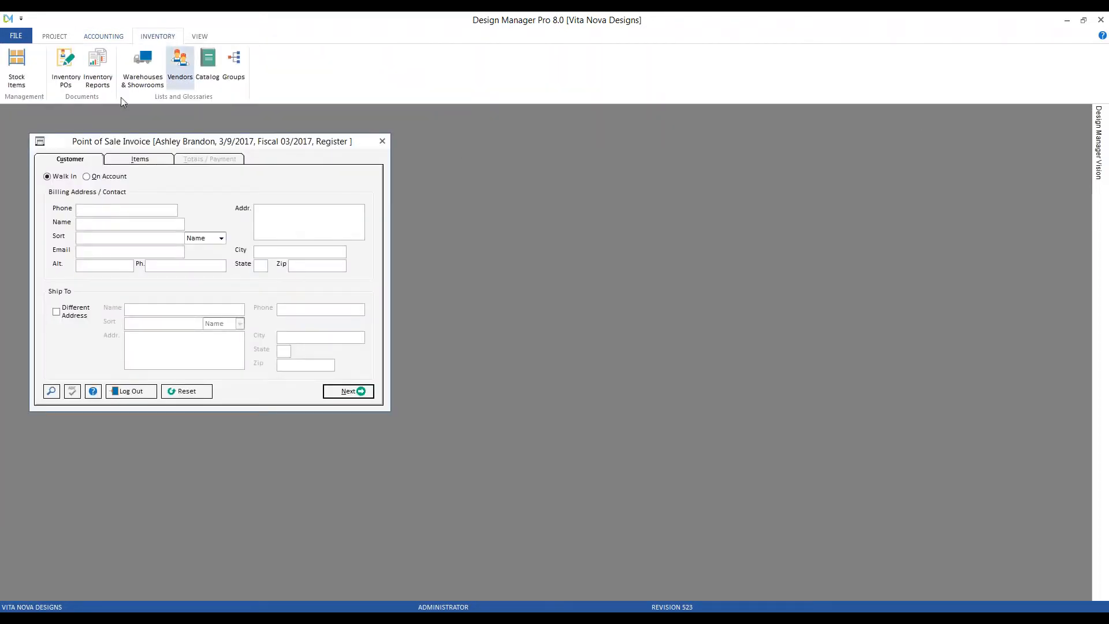
left_click(17, 68)
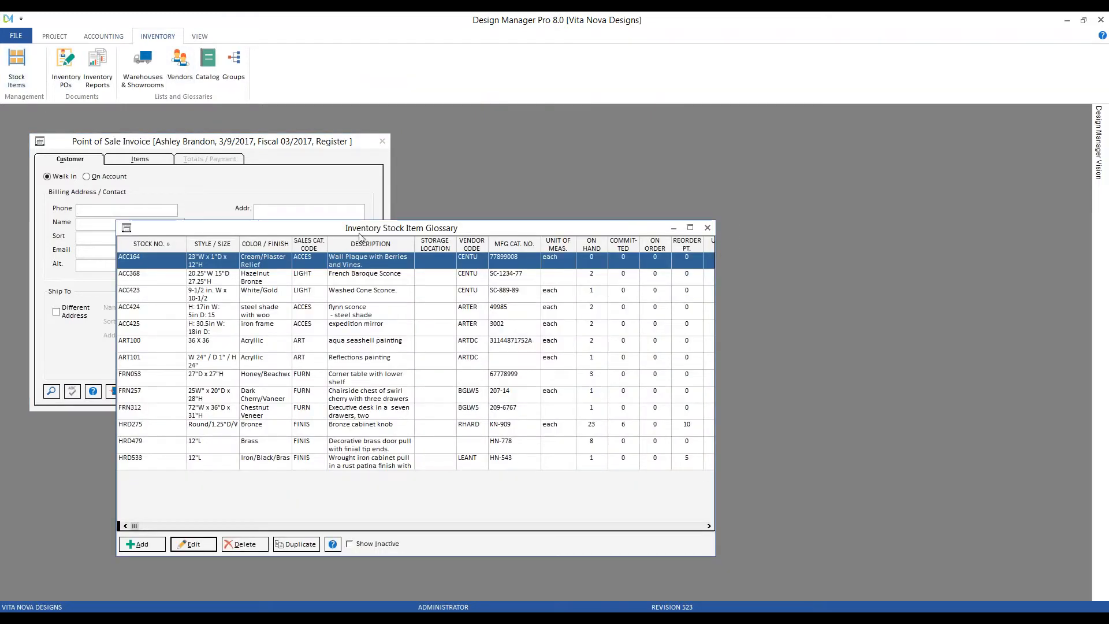
left_click_drag(359, 230, 538, 226)
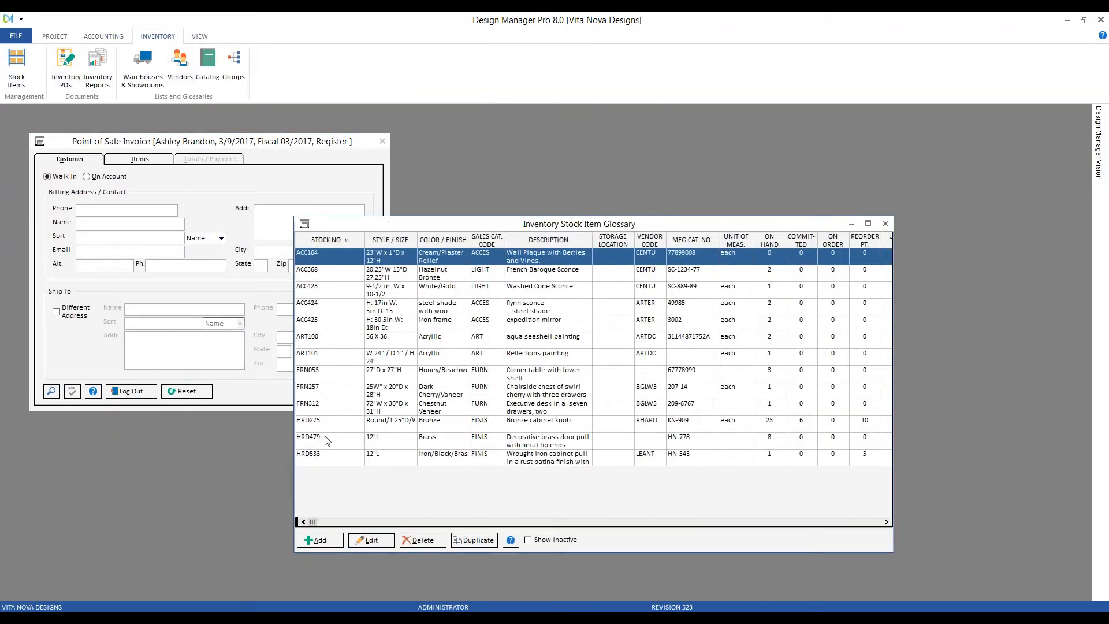
double_click(581, 429)
left_click_drag(369, 242, 542, 217)
left_click(456, 238)
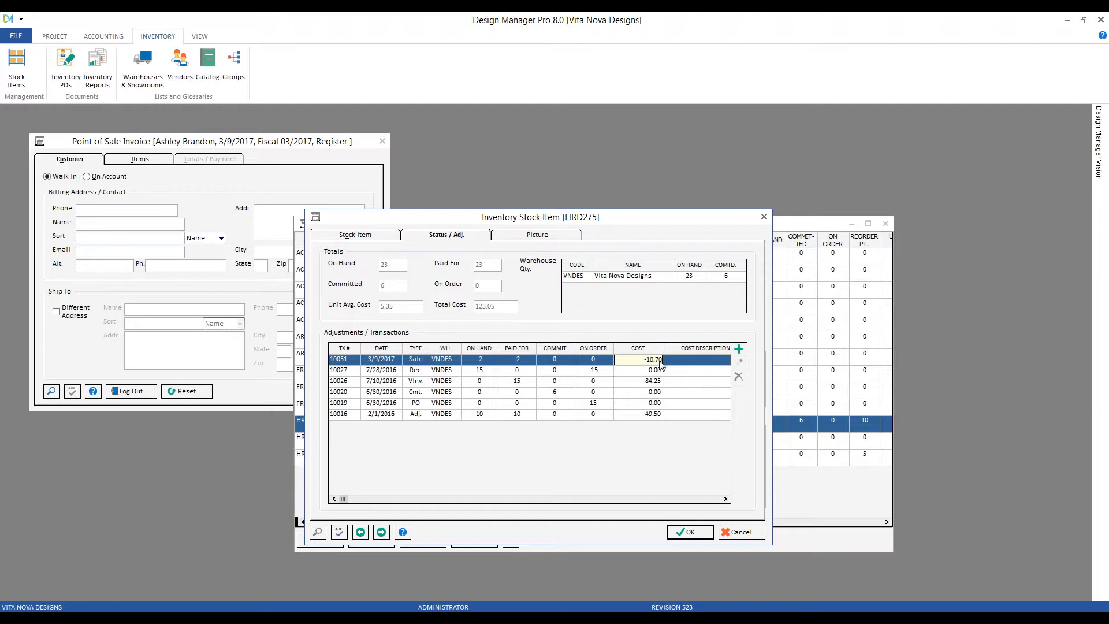
Cancel out of the HRD275 stock record without saving changes.
left_click(737, 533)
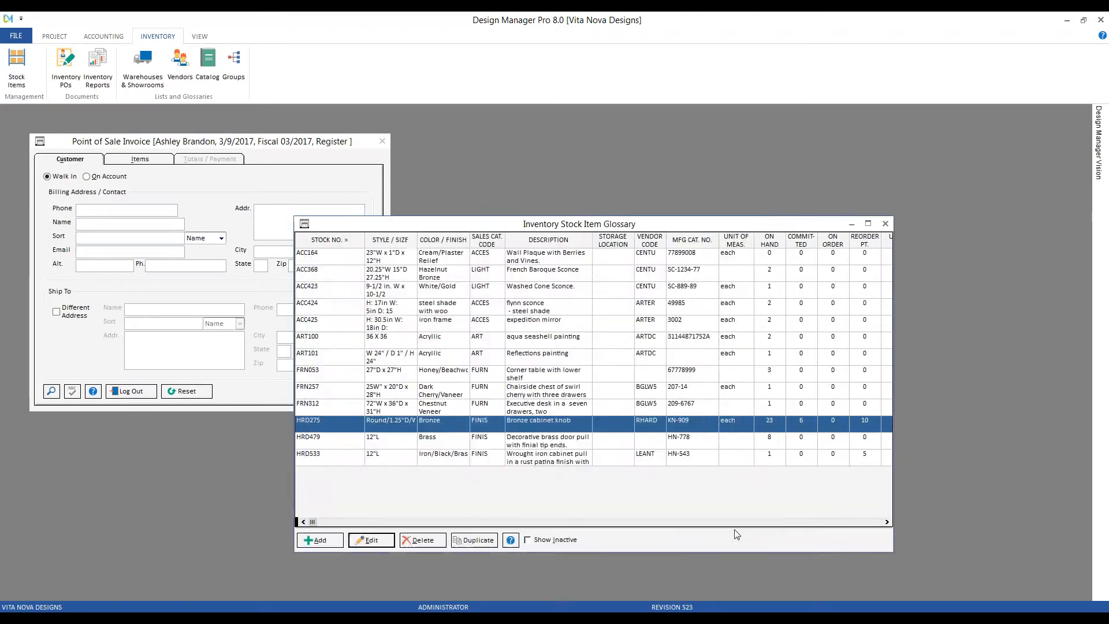
Close the Inventory Stock Item Glossary window.
left_click(886, 224)
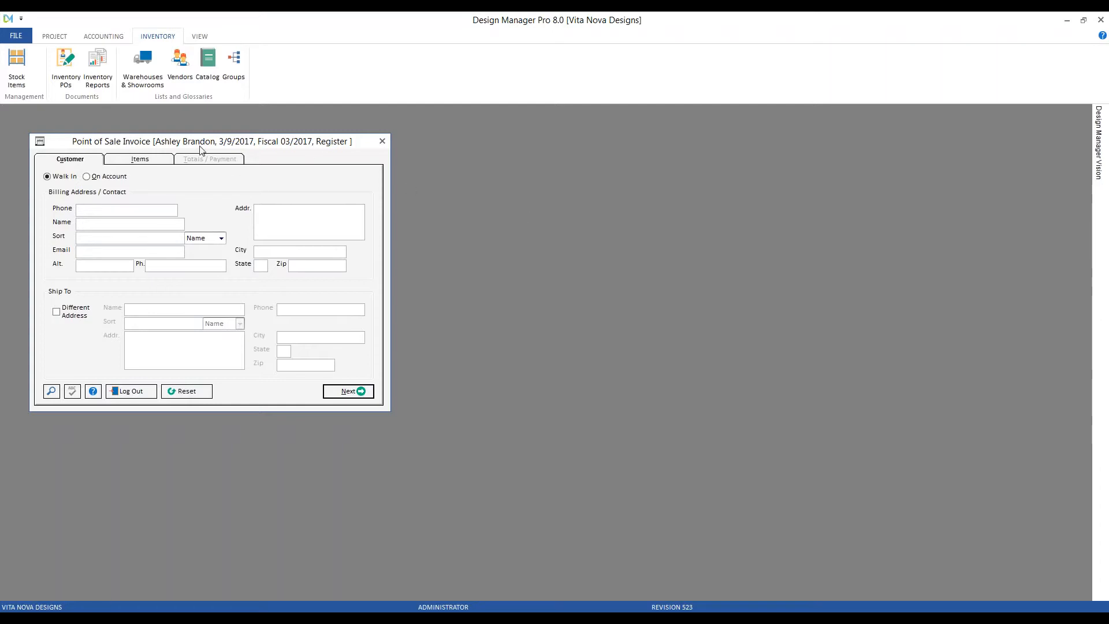
Fill the walk-in invoice's billing and ship-to fields with the Burlington customer from search.
left_click(51, 391)
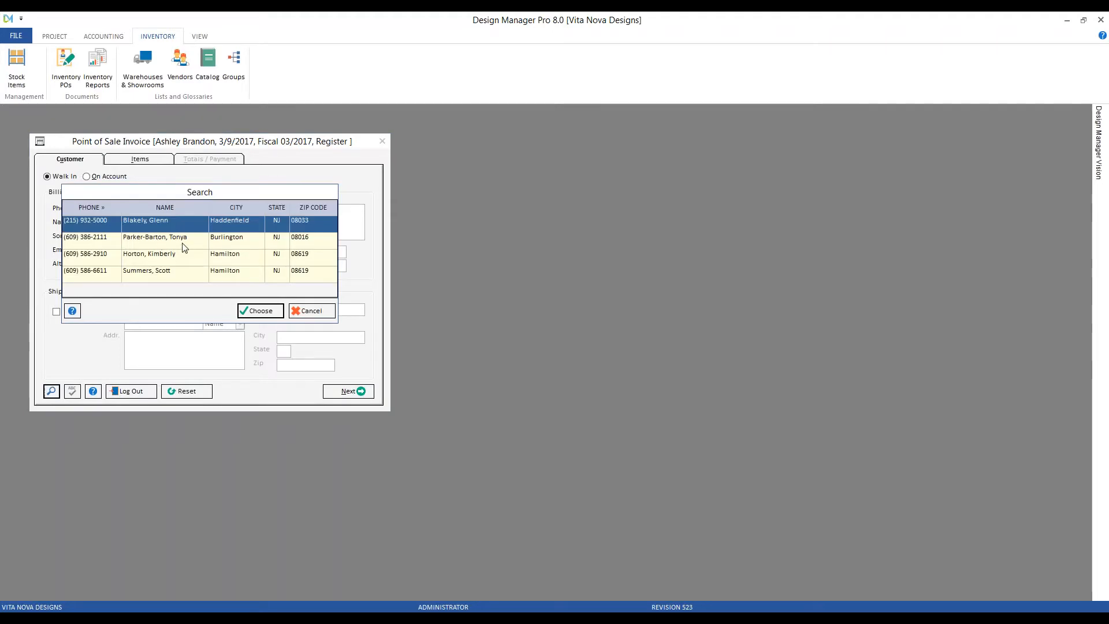
left_click(181, 242)
left_click(255, 313)
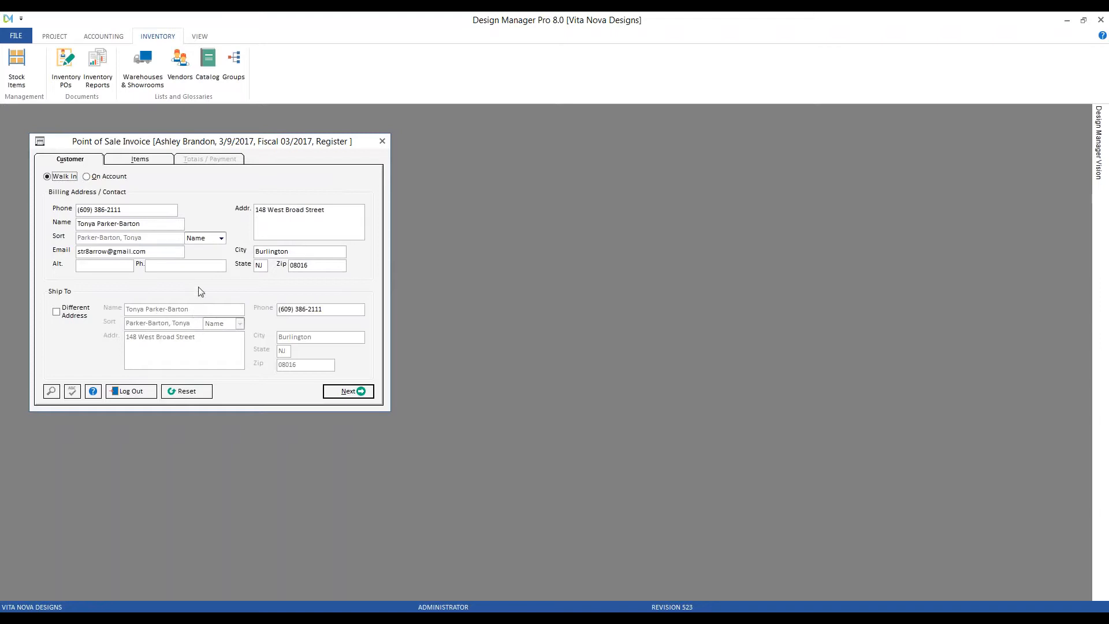
Enable Different Address and enter the ship-to recipient's name, phone, street, city and zip code.
left_click(57, 312)
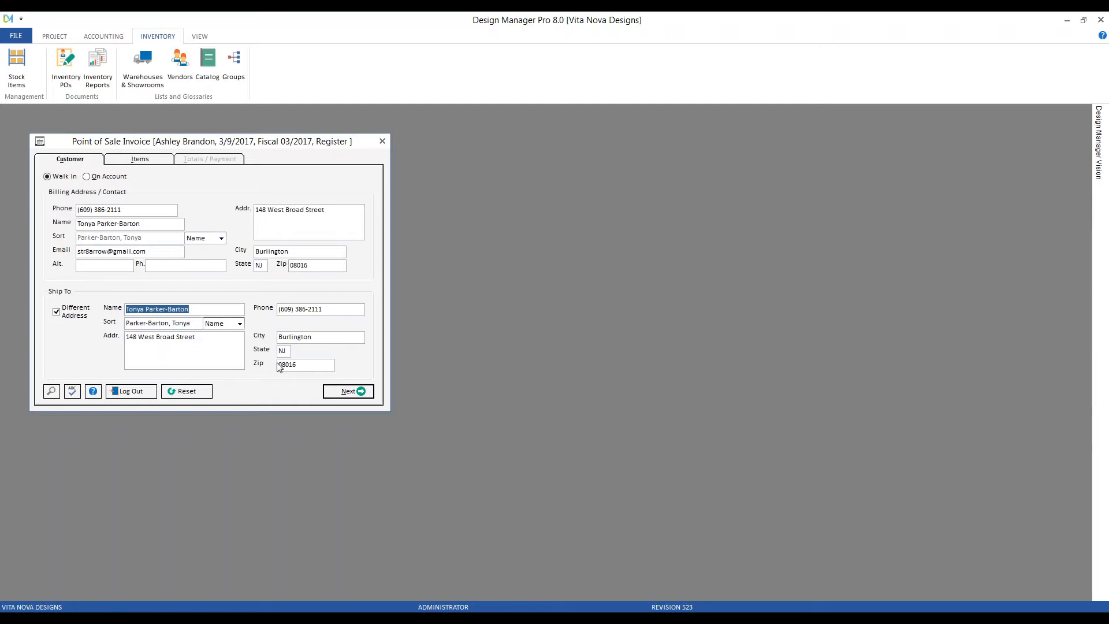
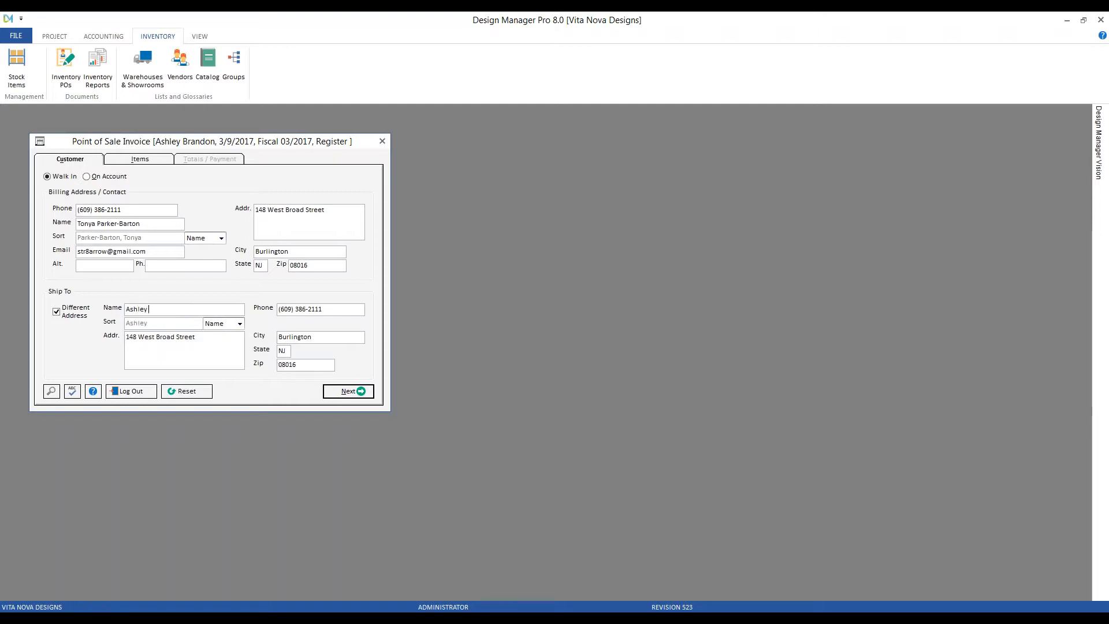
key("Tab")
key("Tab")
key("Tab")
type("48")
key("BackSpace")
key("BackSpace")
key("Tab")
type("Princeton")
key("Tab")
key("Tab")
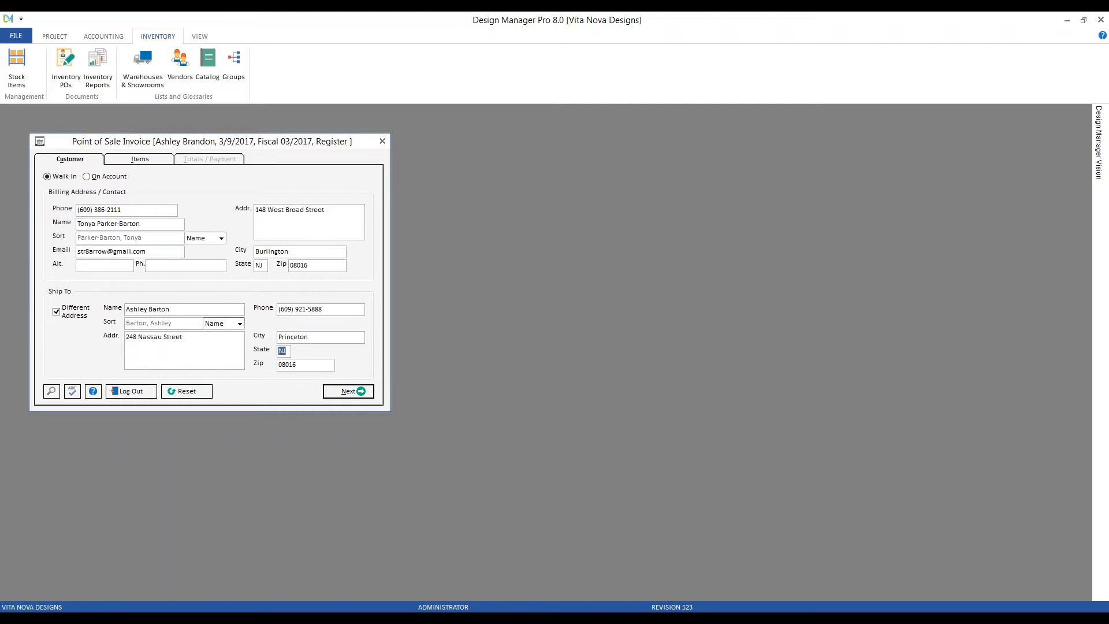
type("08542")
Add ACC425 expedition mirror from item history: 615.00 less 61.50 discount, total 553.50.
left_click(367, 392)
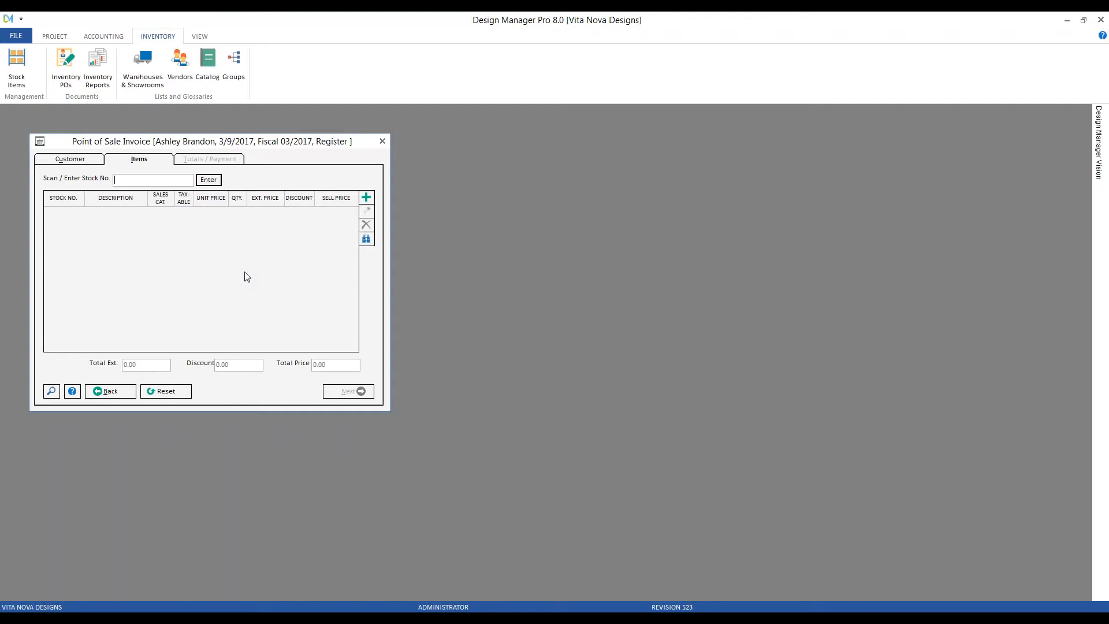
left_click(366, 240)
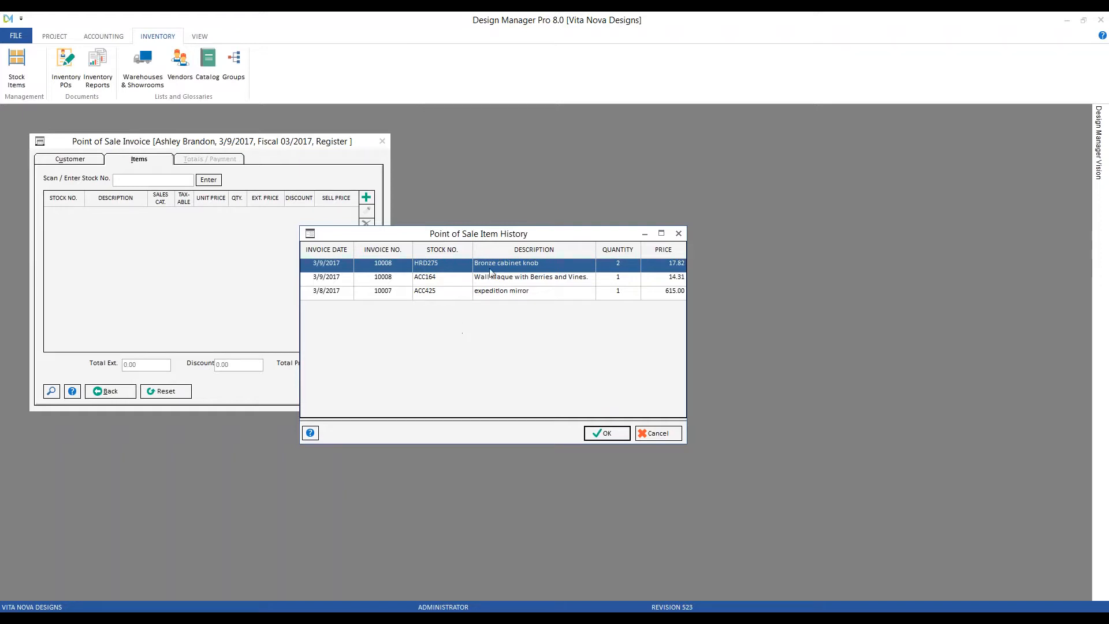
left_click(335, 296)
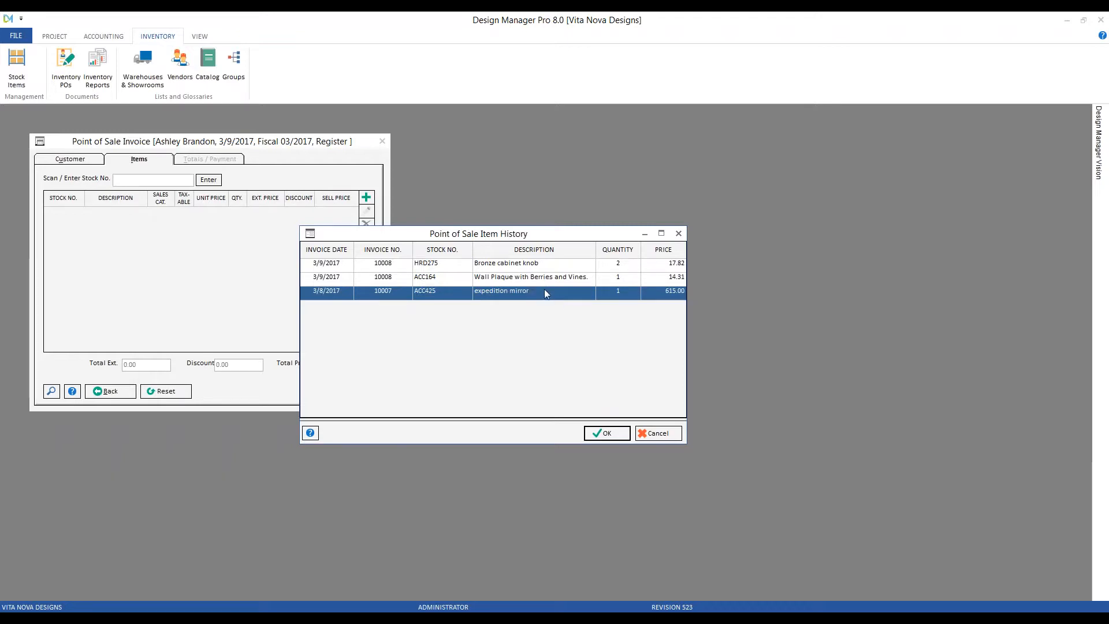
left_click(611, 434)
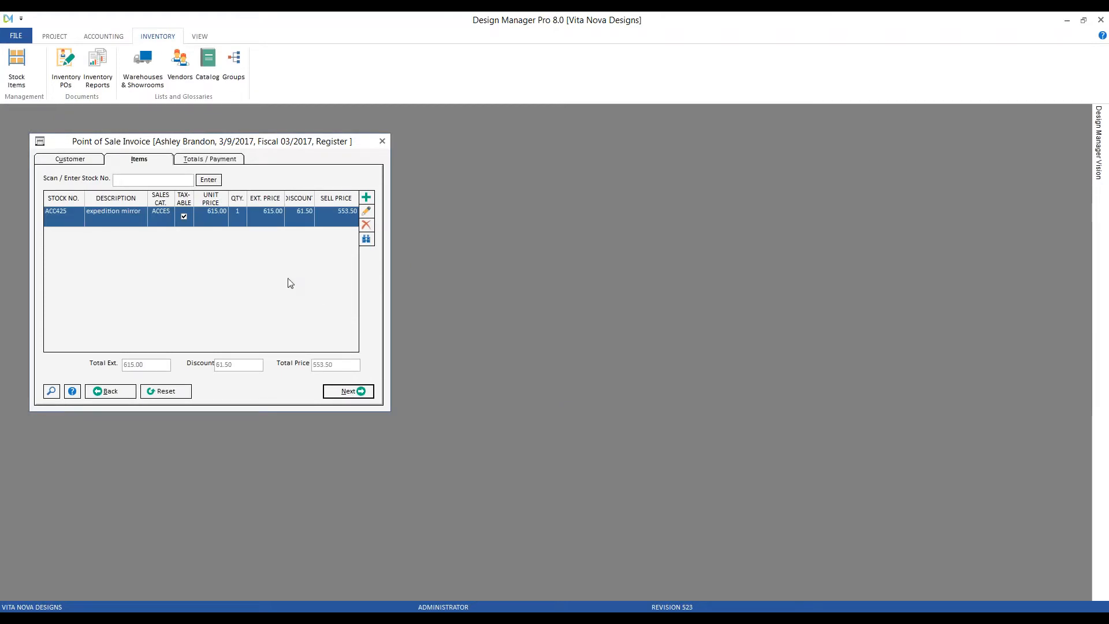
Pay 581.18 by VISA with the card number and expiry, adding remark 'Be sure to note shipping address!'.
left_click(364, 391)
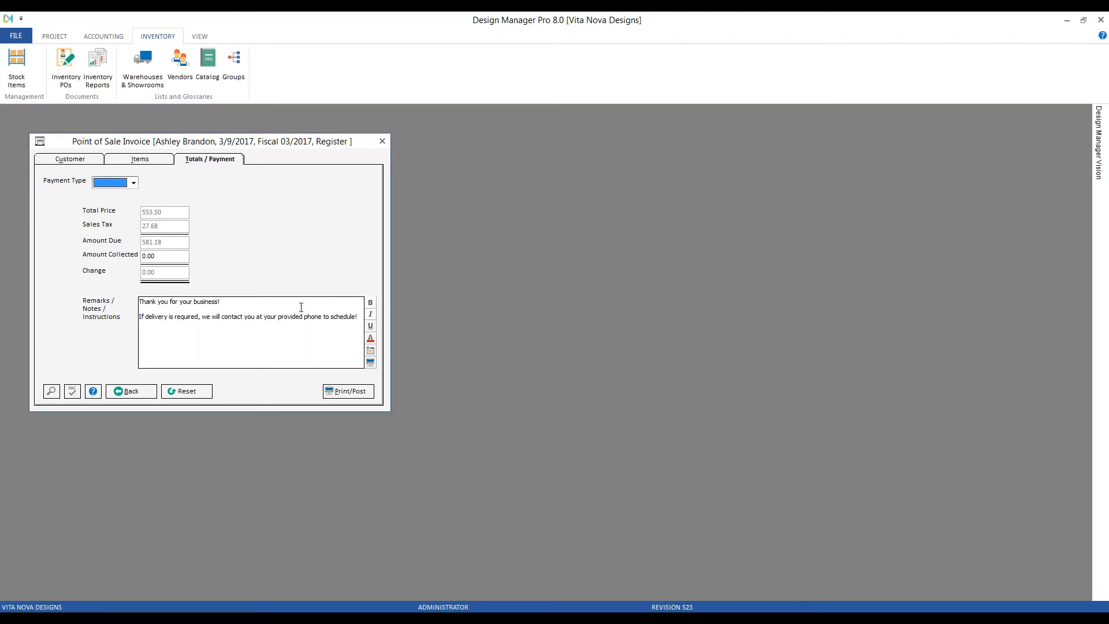
key("v")
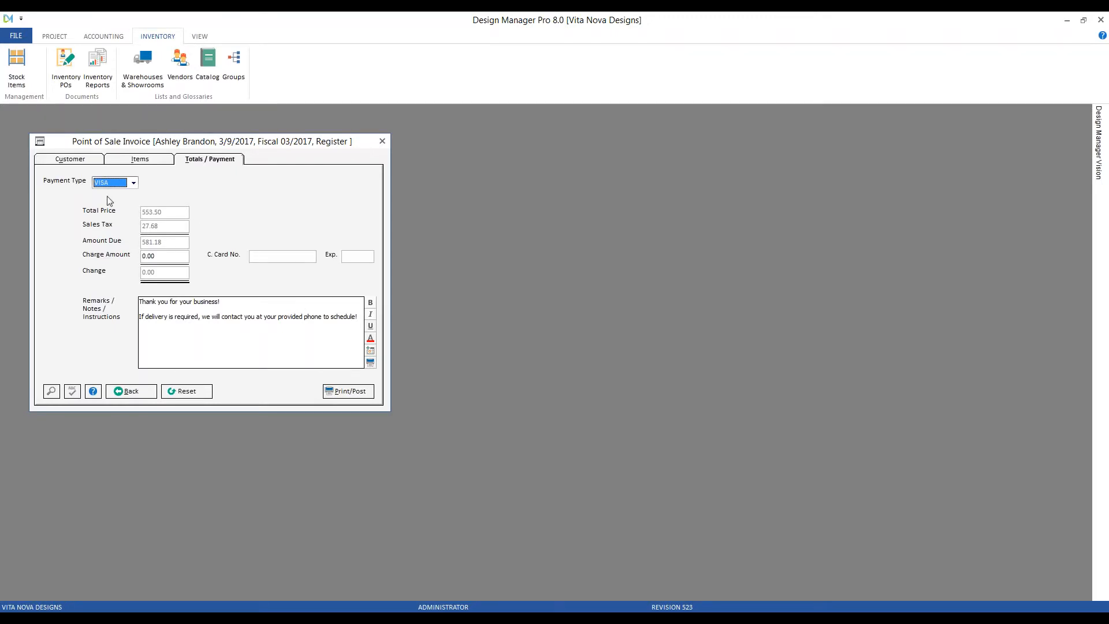
left_click(348, 256)
left_click(282, 255)
type("4068")
type("08/20")
left_click(167, 258)
type("581.18")
left_click(202, 317)
type("Be sure to note shipping add")
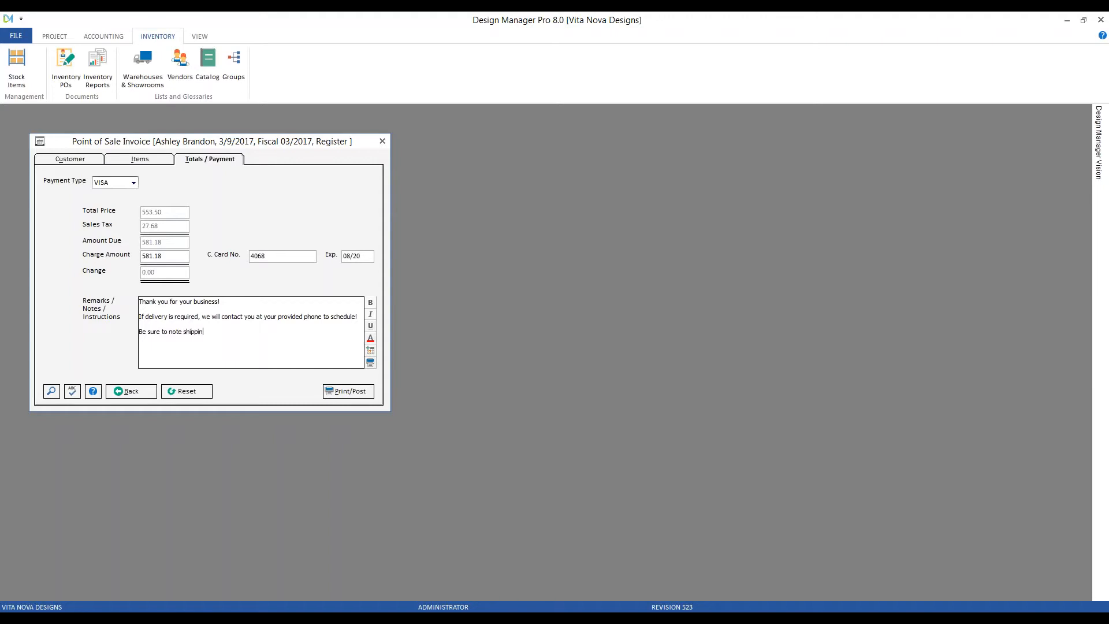
type("ress!")
Print/Post the VISA sale as invoice 10009, review the preview, and confirm Sale Complete.
left_click(353, 391)
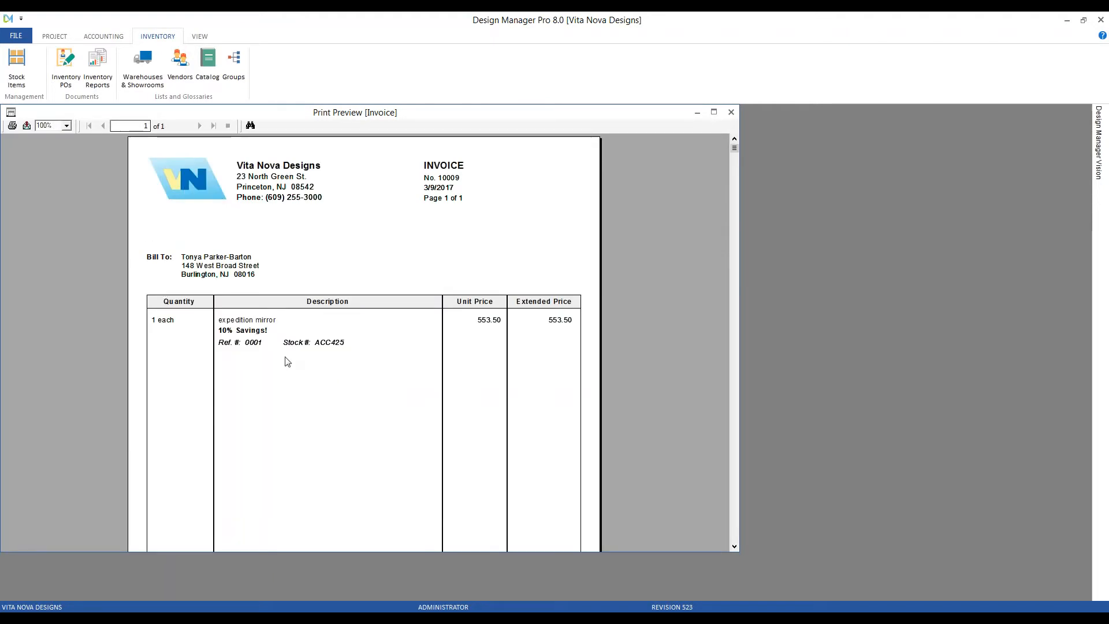
scroll(286, 362, "down", 3)
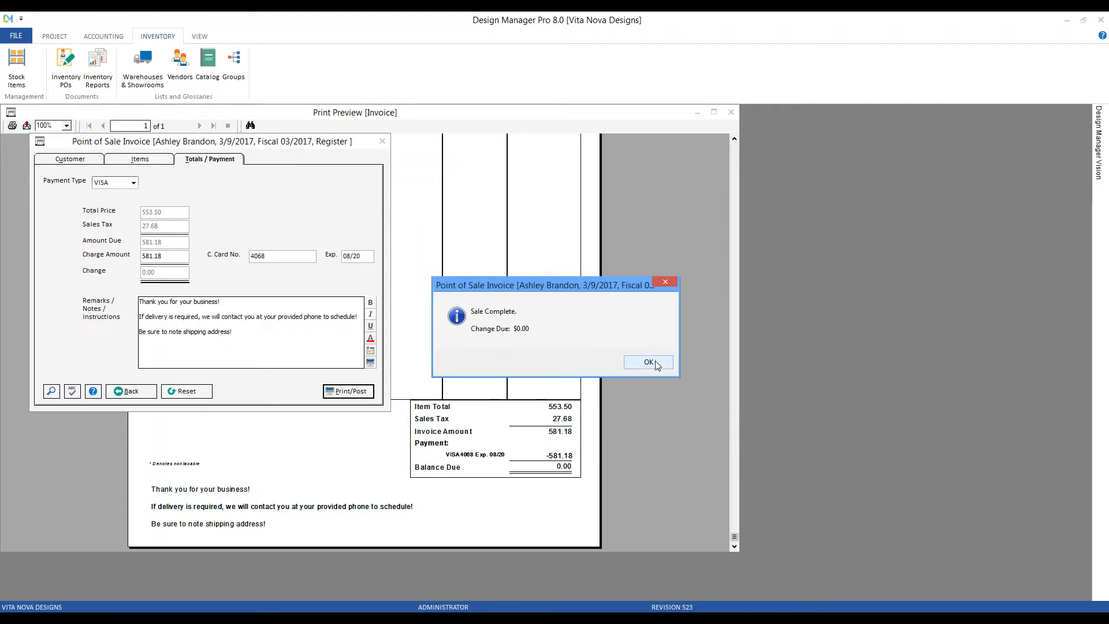
left_click(648, 362)
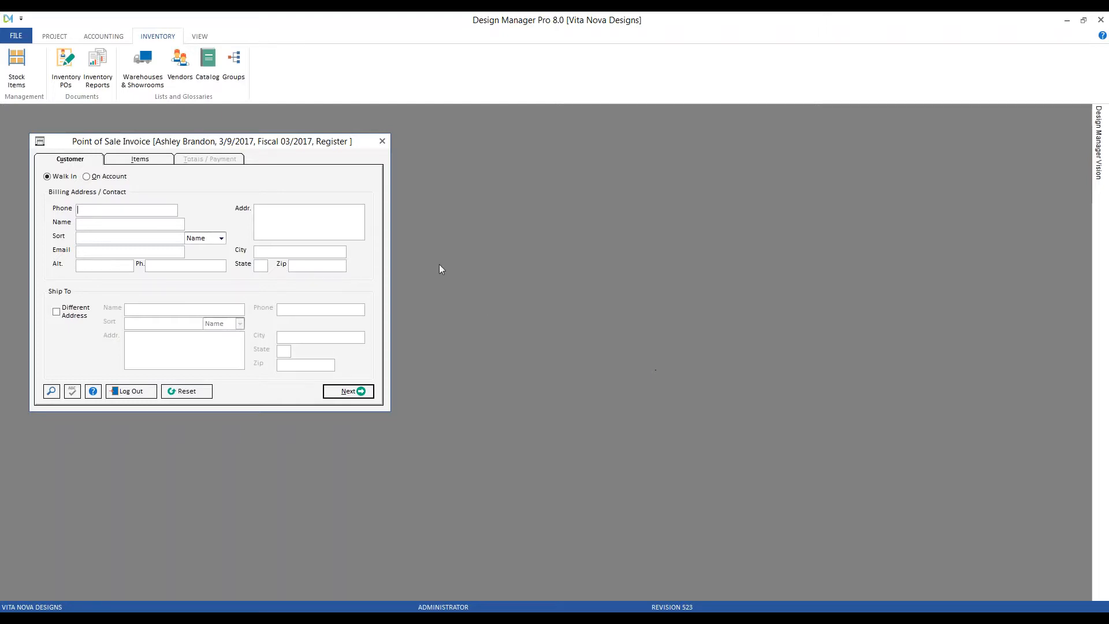
Put the new sale on account for project CAR01, then open the Projects list.
left_click(108, 176)
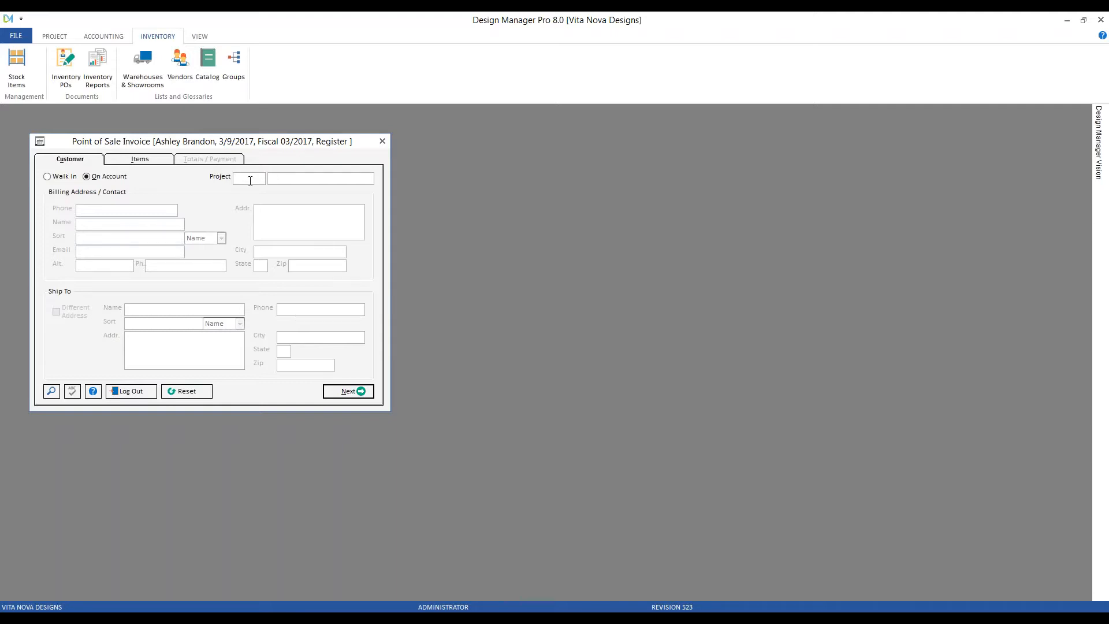
left_click(51, 391)
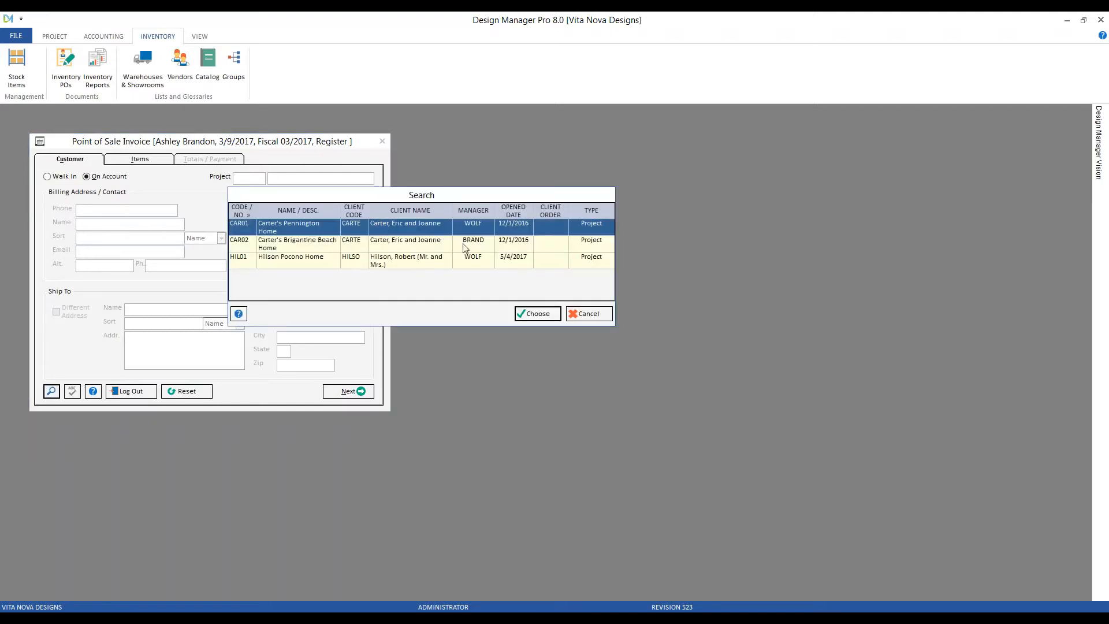
left_click(538, 313)
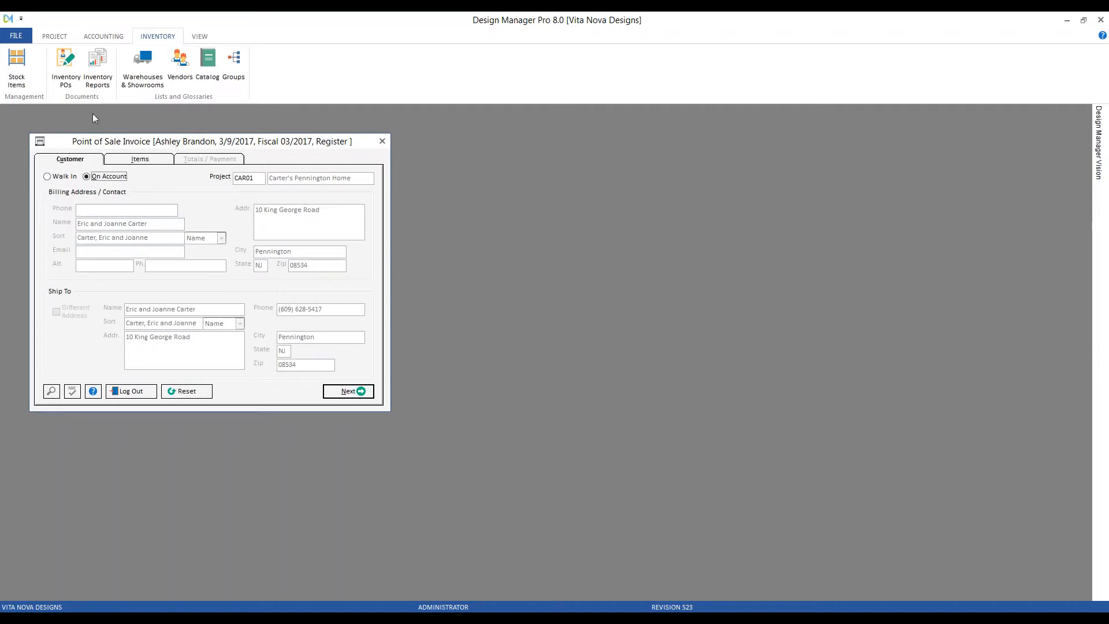
left_click(55, 35)
left_click(26, 55)
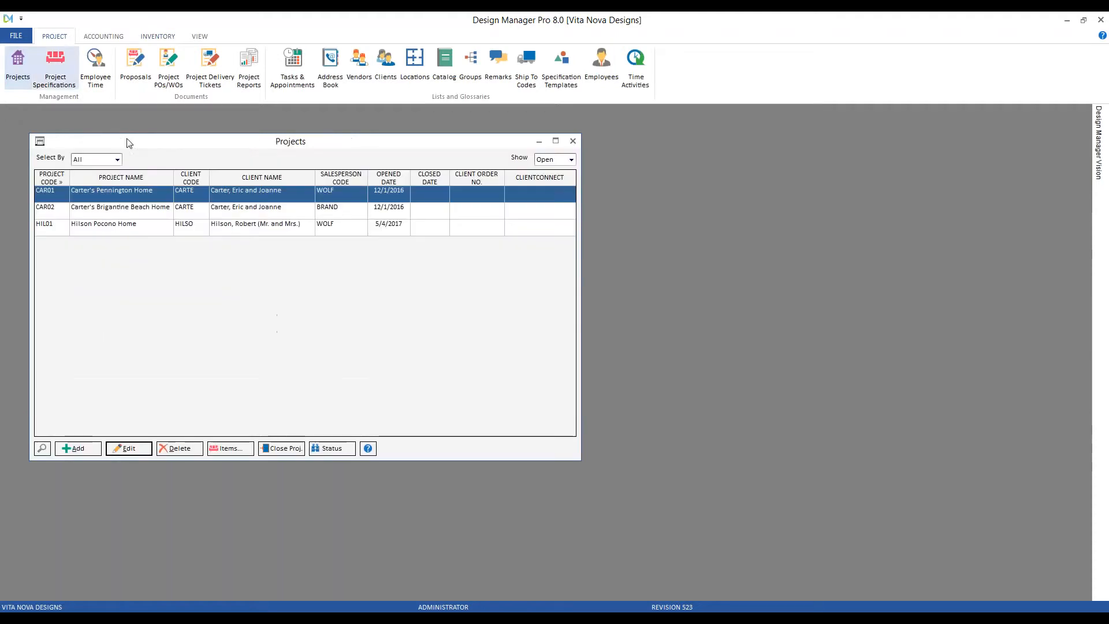
Review project CAR01's details without changes, close the project windows, and advance to the invoice items page.
left_click_drag(174, 144, 556, 151)
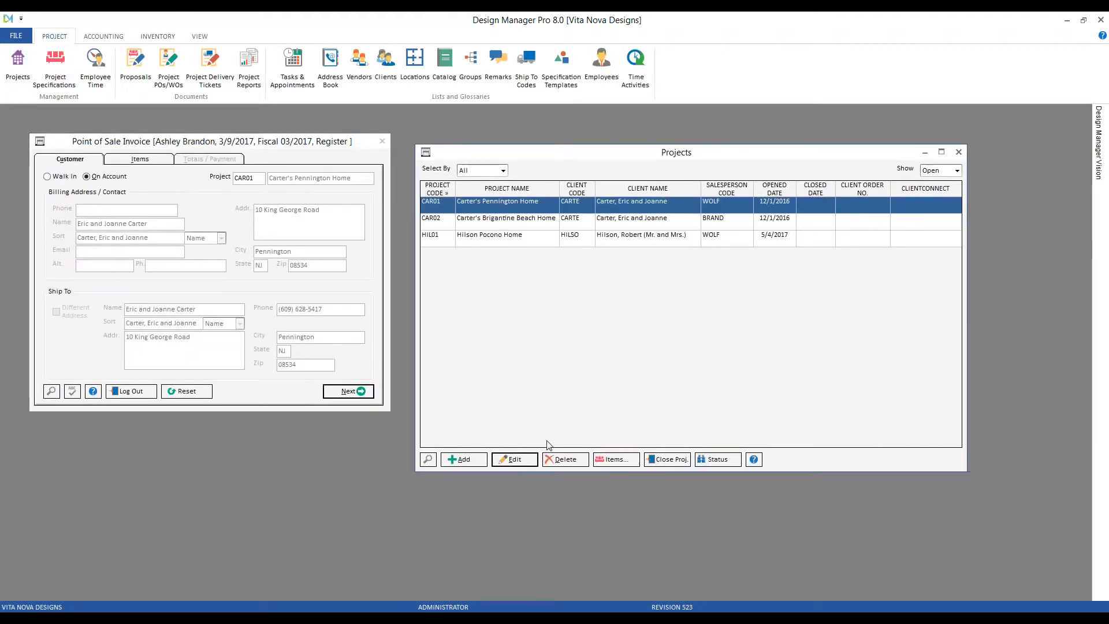
left_click(515, 460)
left_click_drag(227, 161, 751, 198)
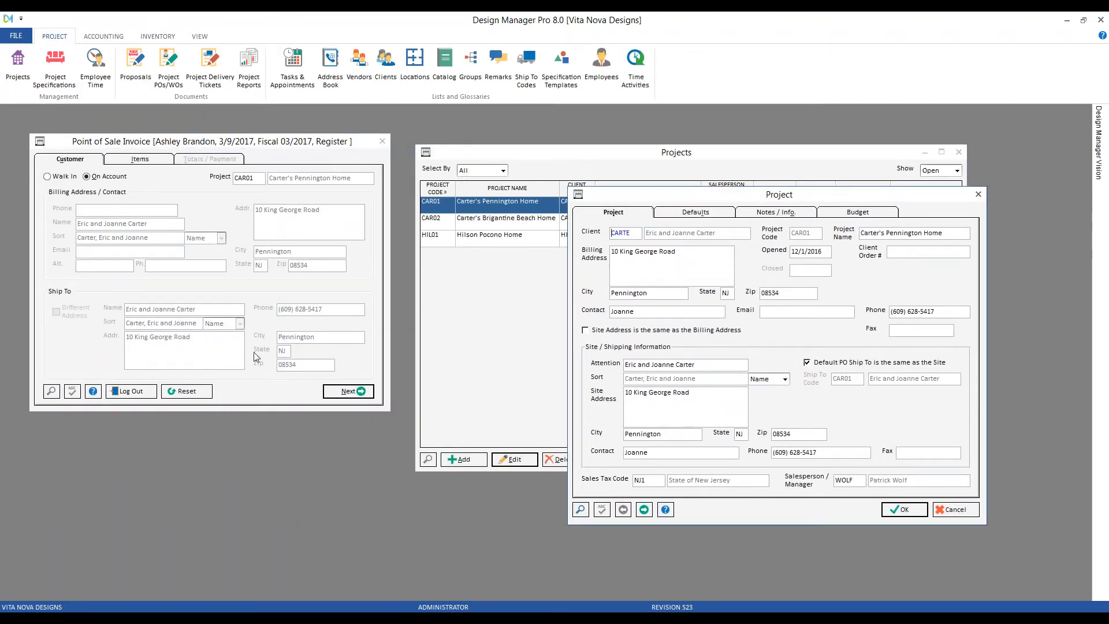
left_click(958, 511)
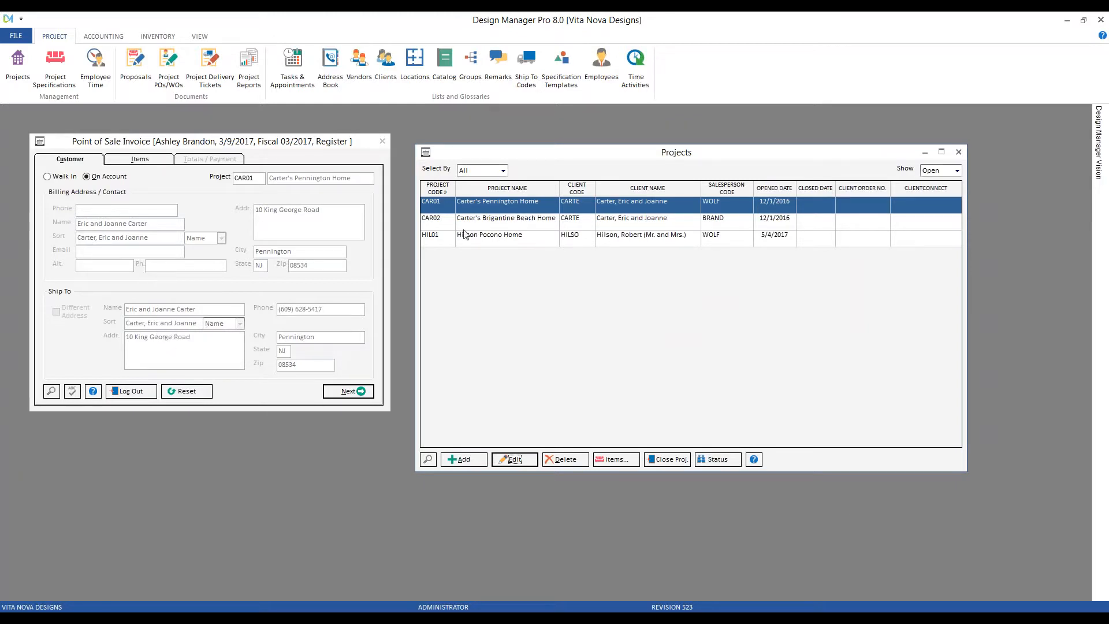
left_click(959, 152)
left_click(352, 391)
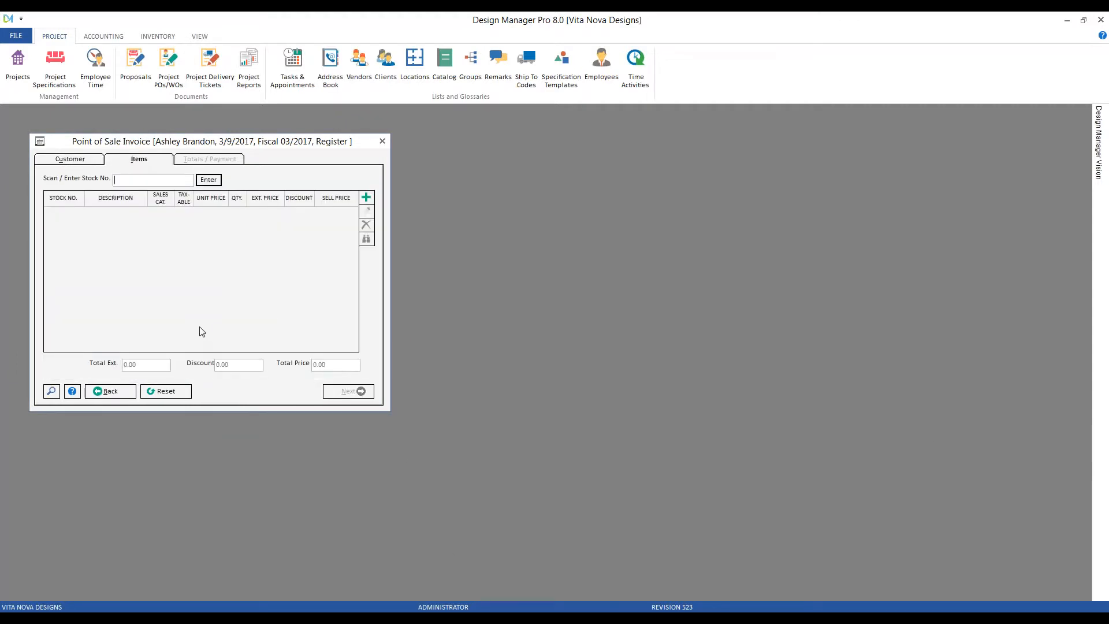
Add ART101, the Reflections painting at 1,260.00, as an invoice line and proceed to payment.
type("ART101")
key("Return")
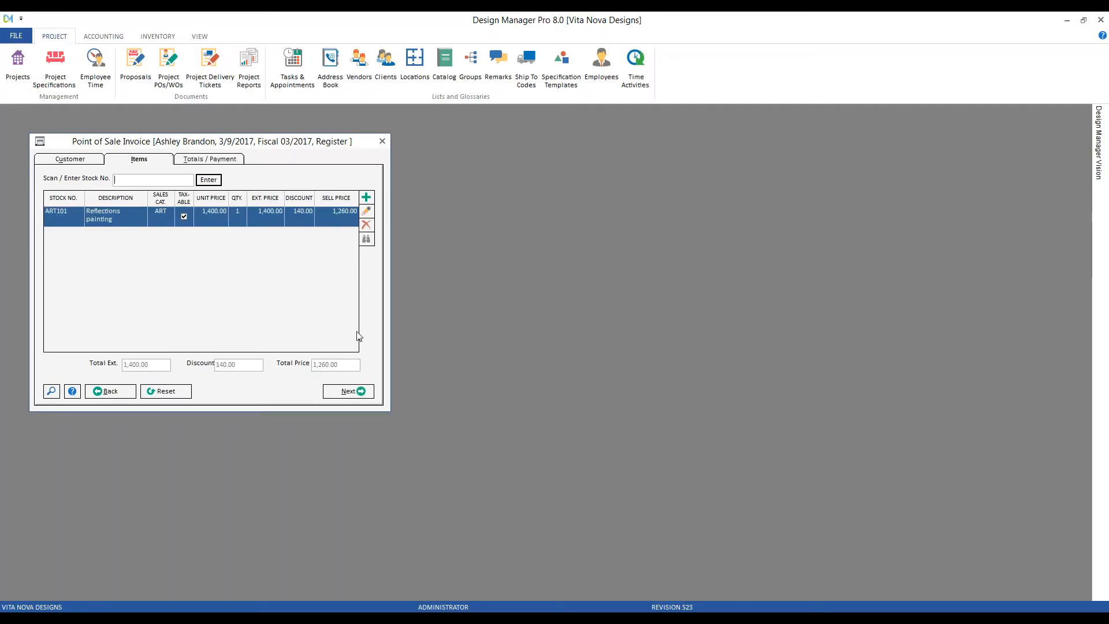
left_click(356, 391)
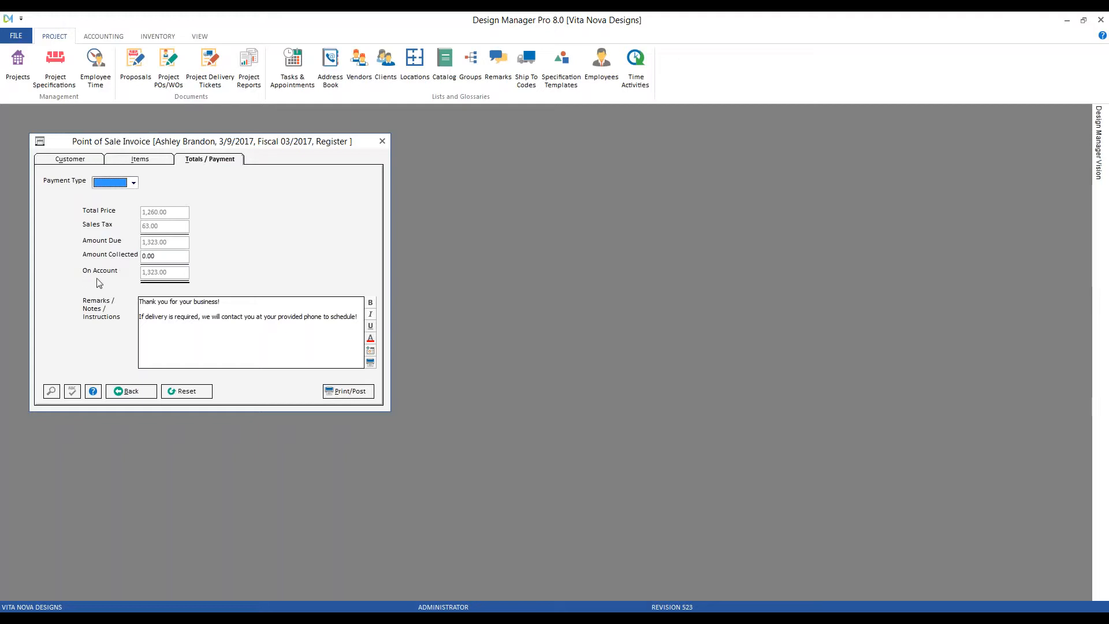
Set the payment type to CASH with transaction description 'ON ACCOUNT'.
left_click(134, 184)
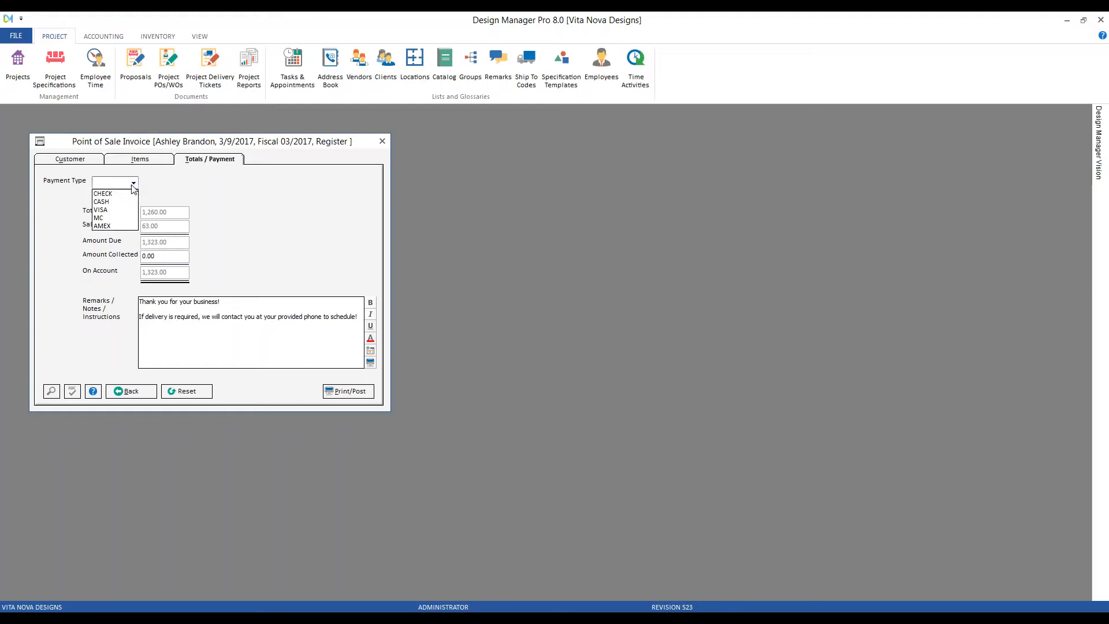
left_click(123, 202)
left_click(267, 273)
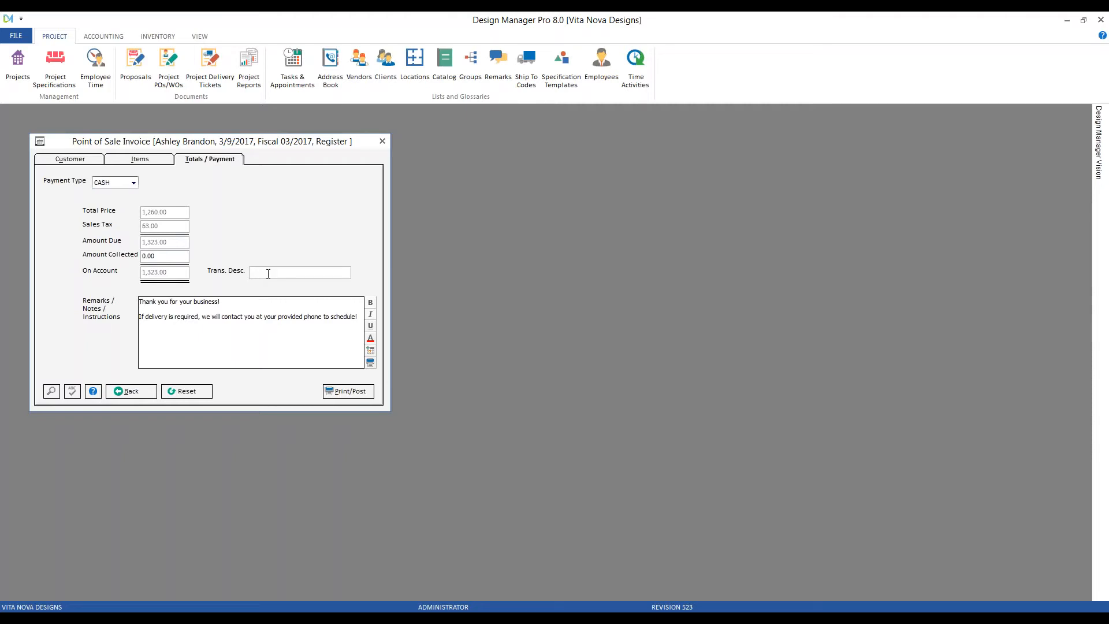
type("ON ACCOUNT")
Post the sale as invoice 10010 with 1,323.00 due, then open Accounting's Client Invoices.
left_click(362, 394)
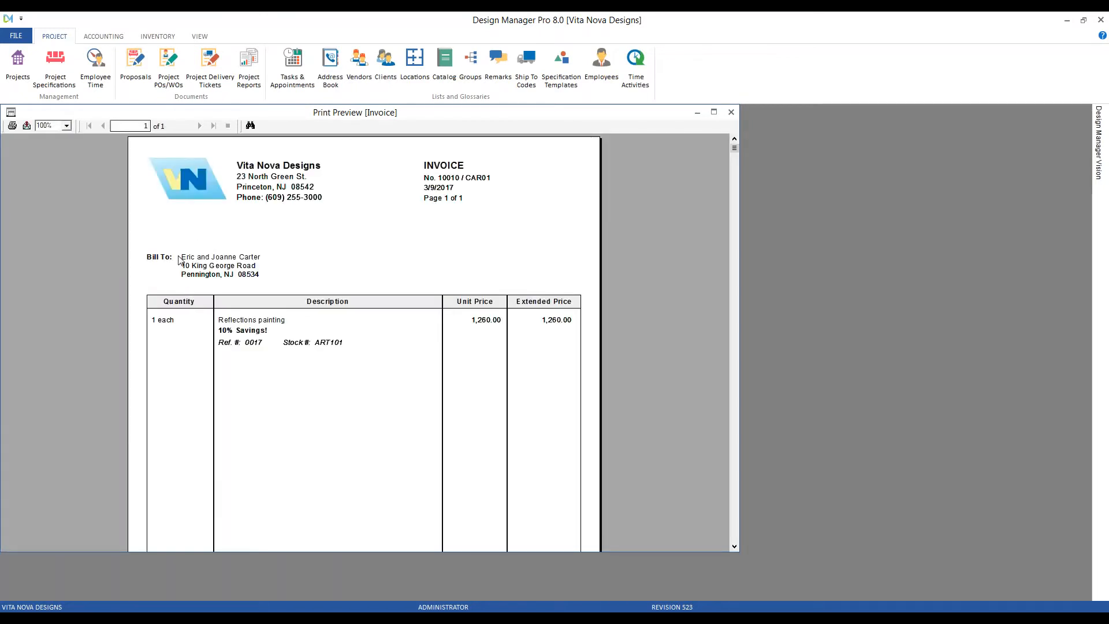
scroll(197, 254, "down", 5)
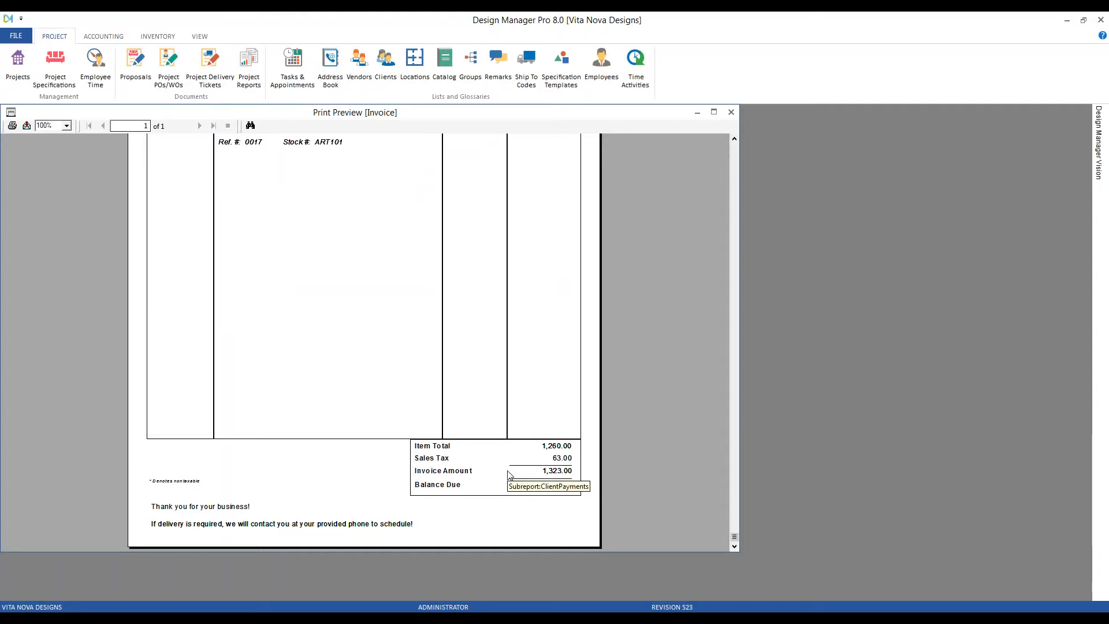
left_click(731, 112)
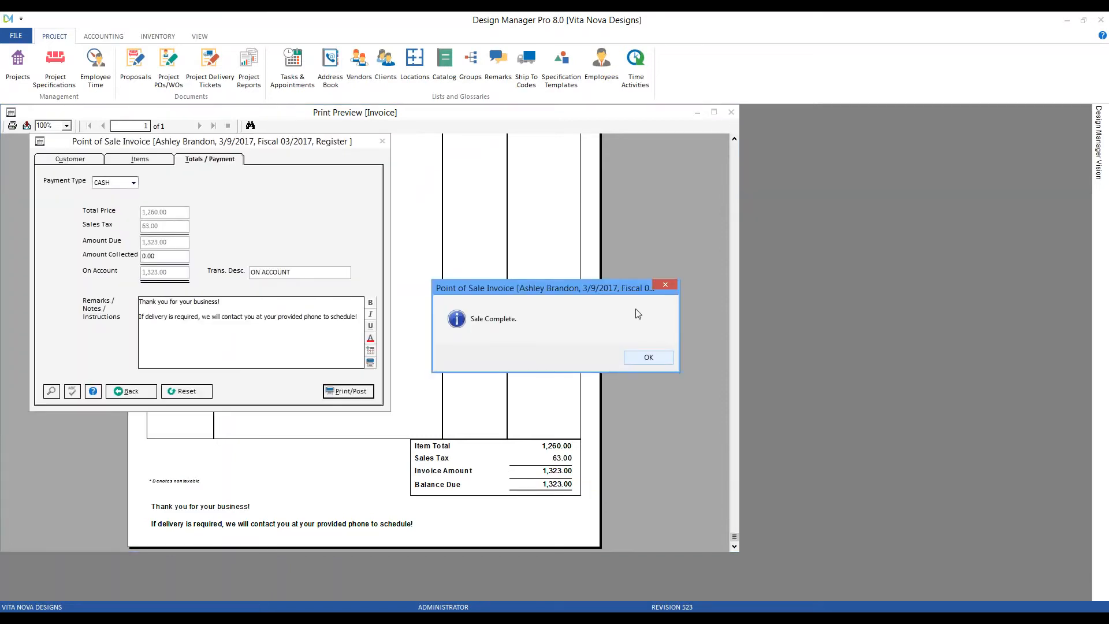
left_click(649, 358)
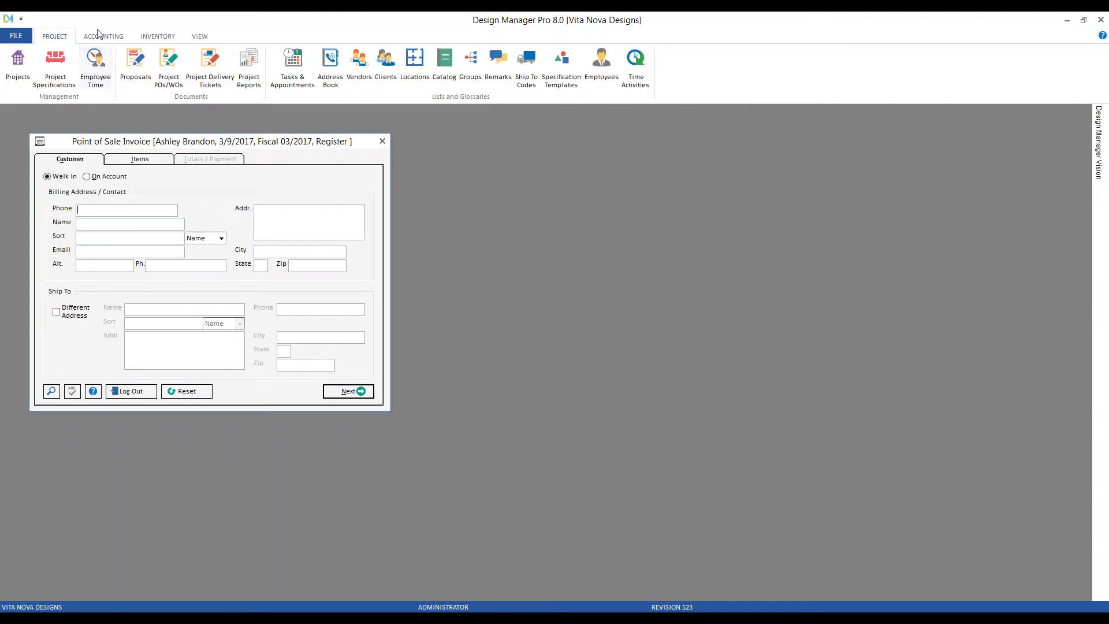
left_click(103, 35)
left_click(19, 68)
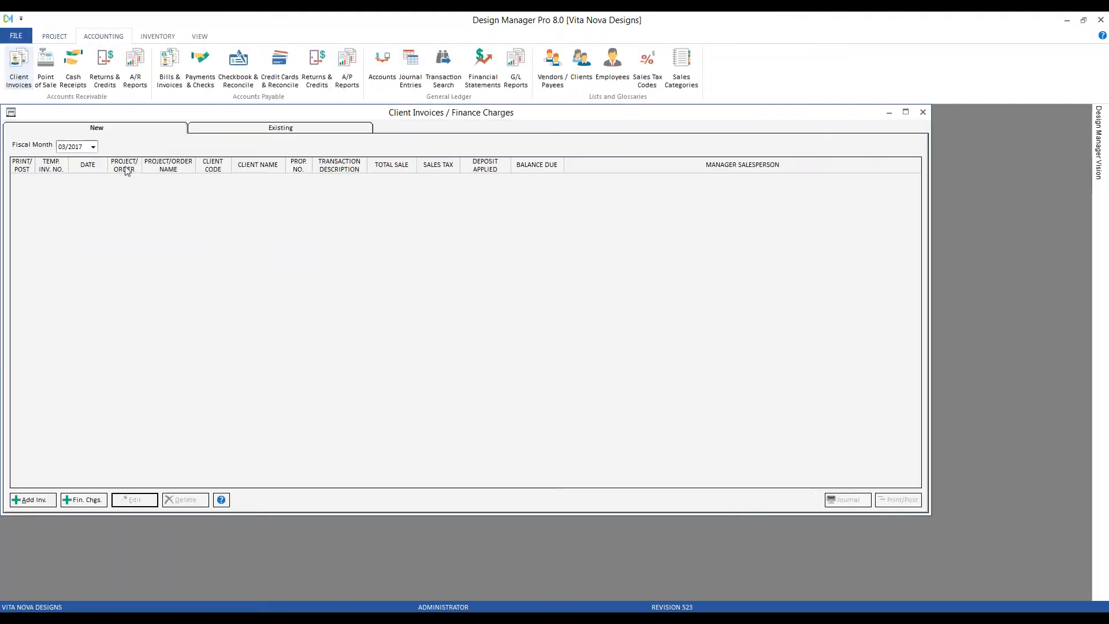
Confirm invoice 10010 with 1,323.00 due heads the Existing invoices list, then close it.
left_click(212, 128)
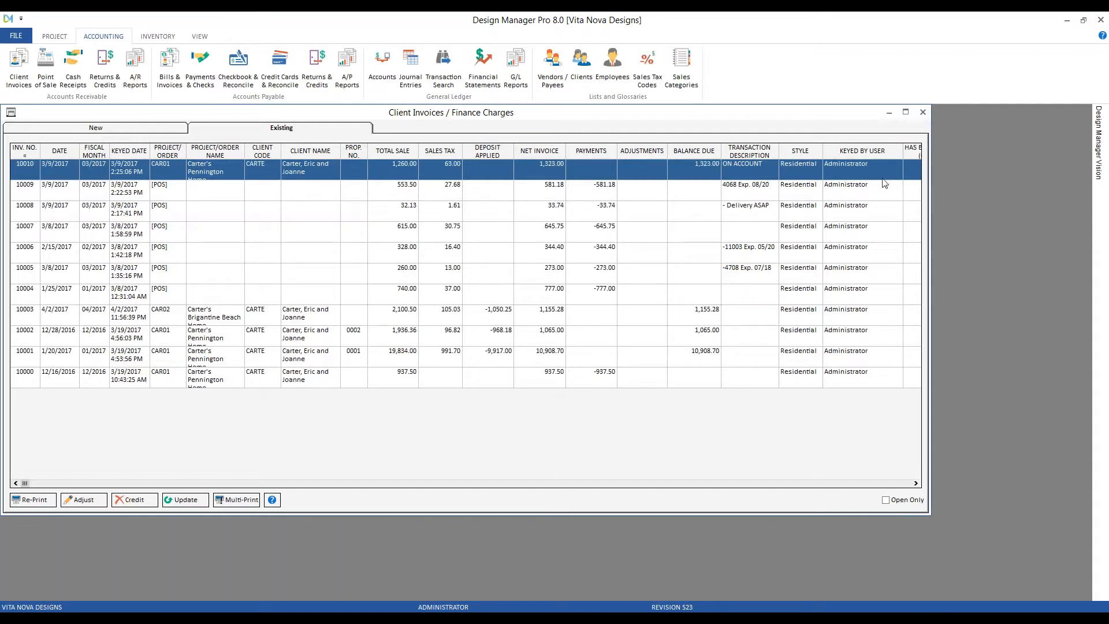
left_click(922, 112)
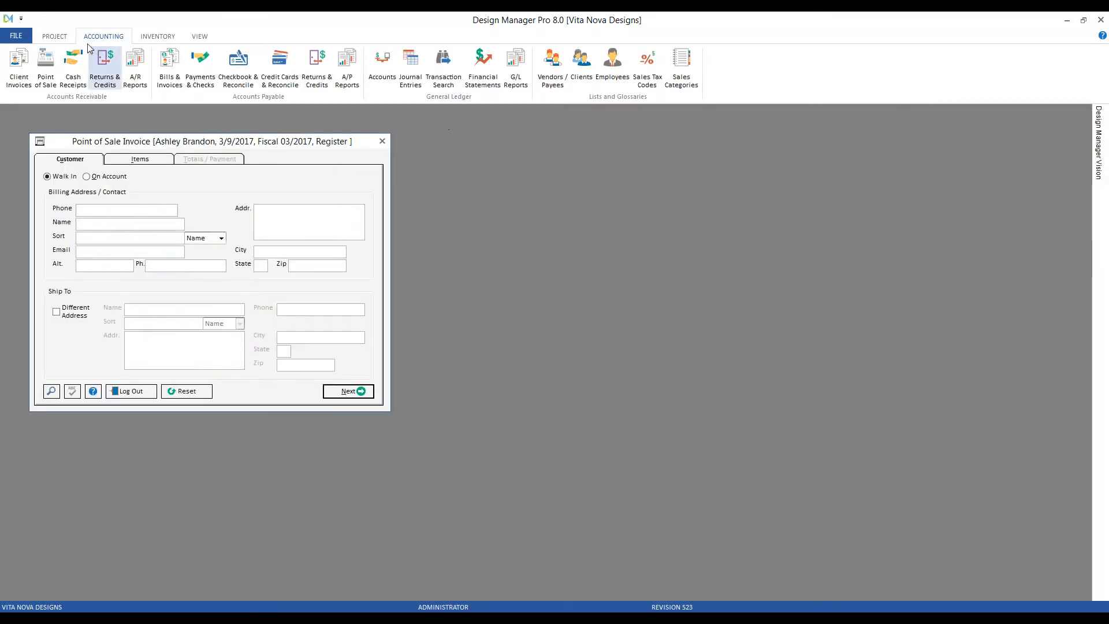
Show all of CAR01's Project Specifications items, sorted by REF. NO. descending.
left_click(55, 36)
left_click(69, 68)
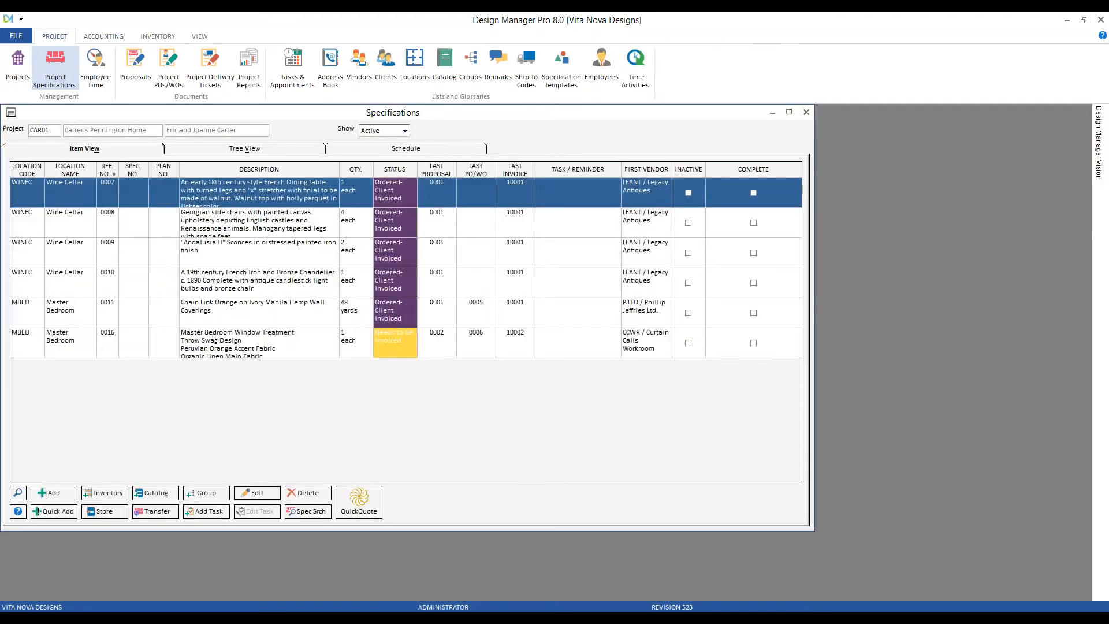
left_click(381, 131)
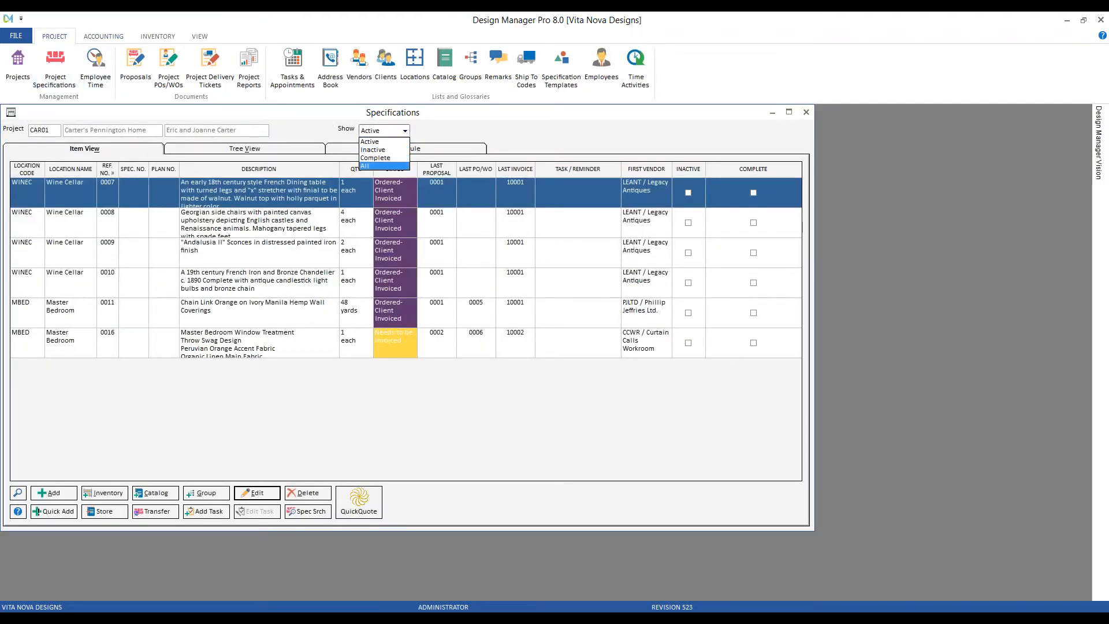
left_click(369, 151)
left_click(109, 171)
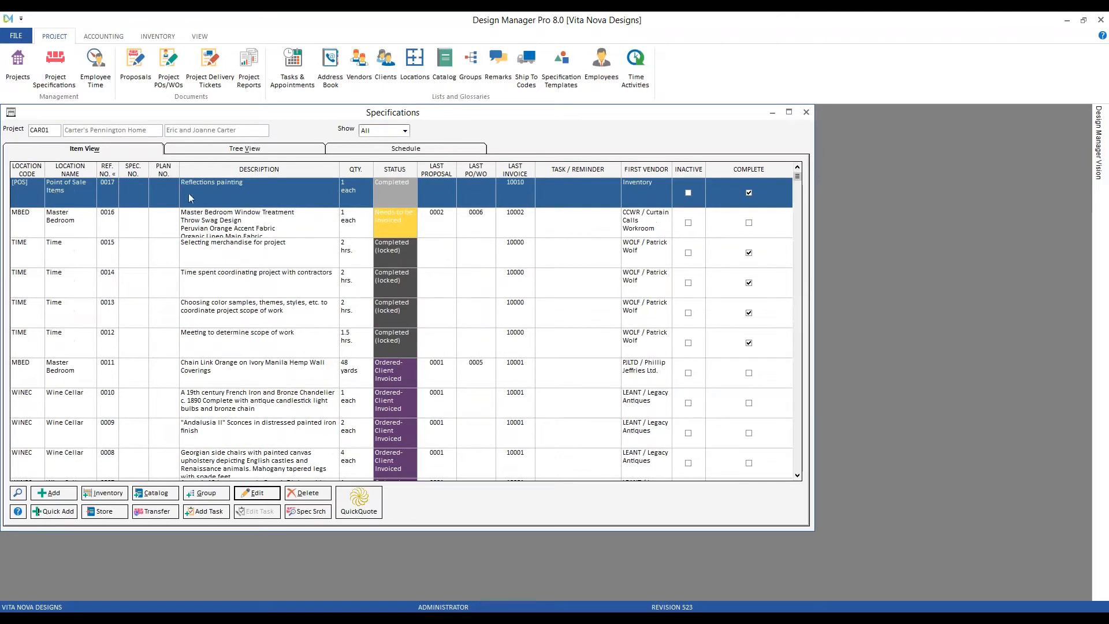
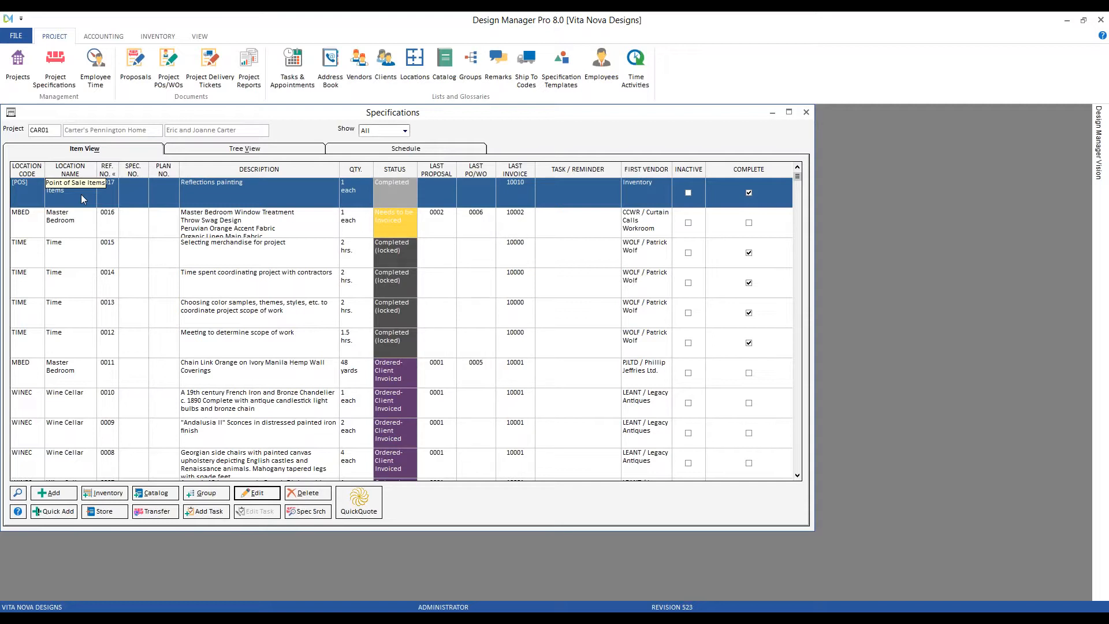
Close the Specifications window, the Point of Sale Invoice and its login dialog.
left_click(660, 205)
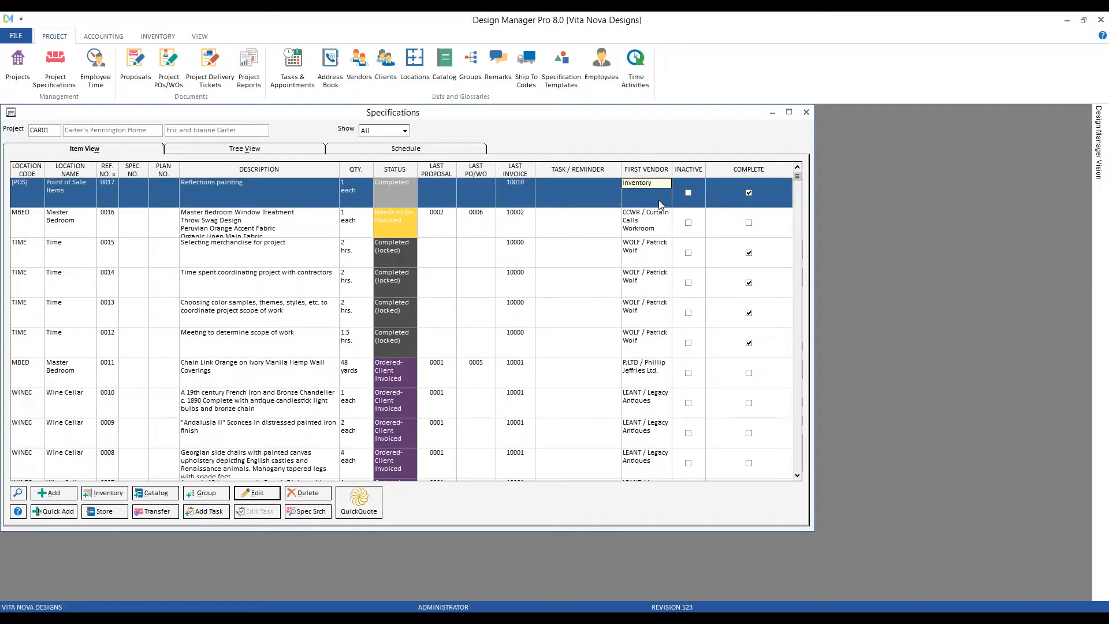
left_click(807, 112)
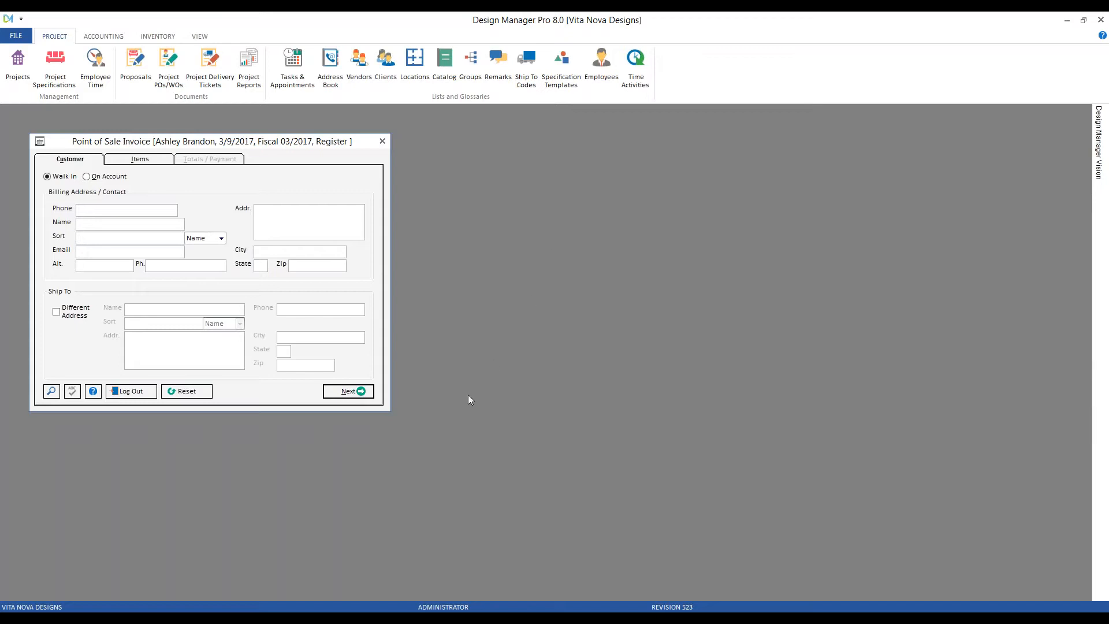
left_click(386, 143)
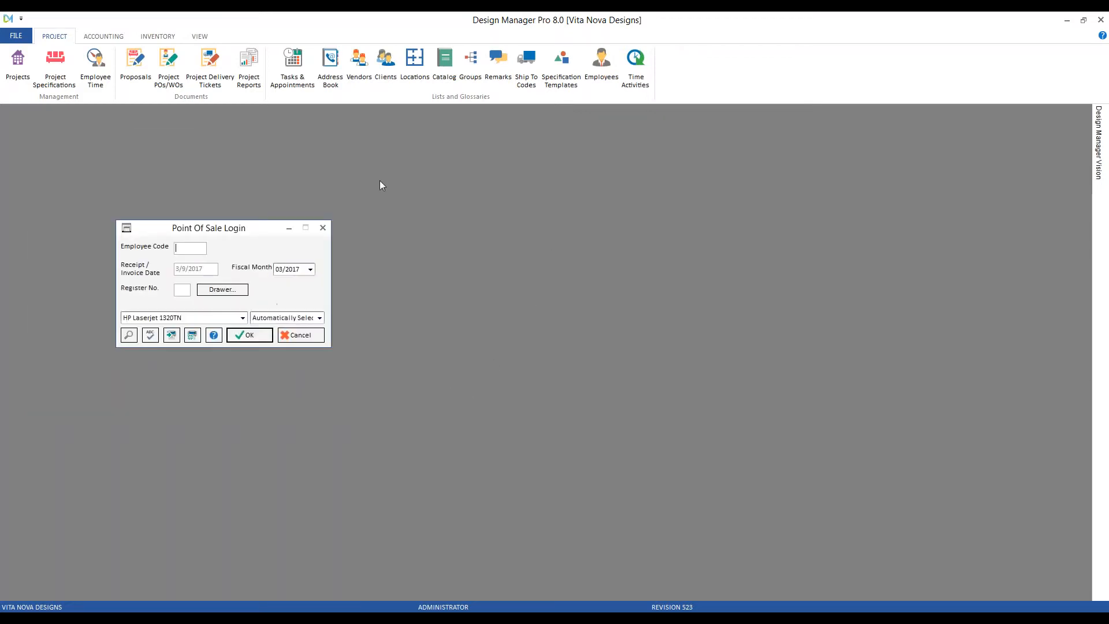
left_click(301, 336)
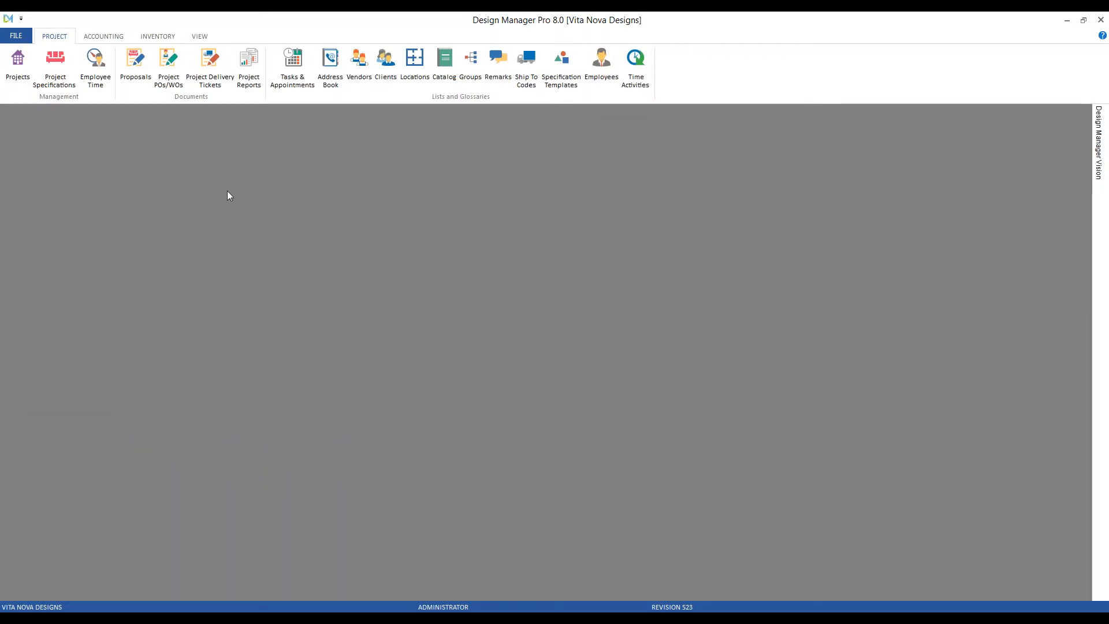
Open the Address Book, view a walk-in POS client's details unchanged, and list only the four POS clients.
left_click(330, 64)
left_click_drag(199, 118, 260, 145)
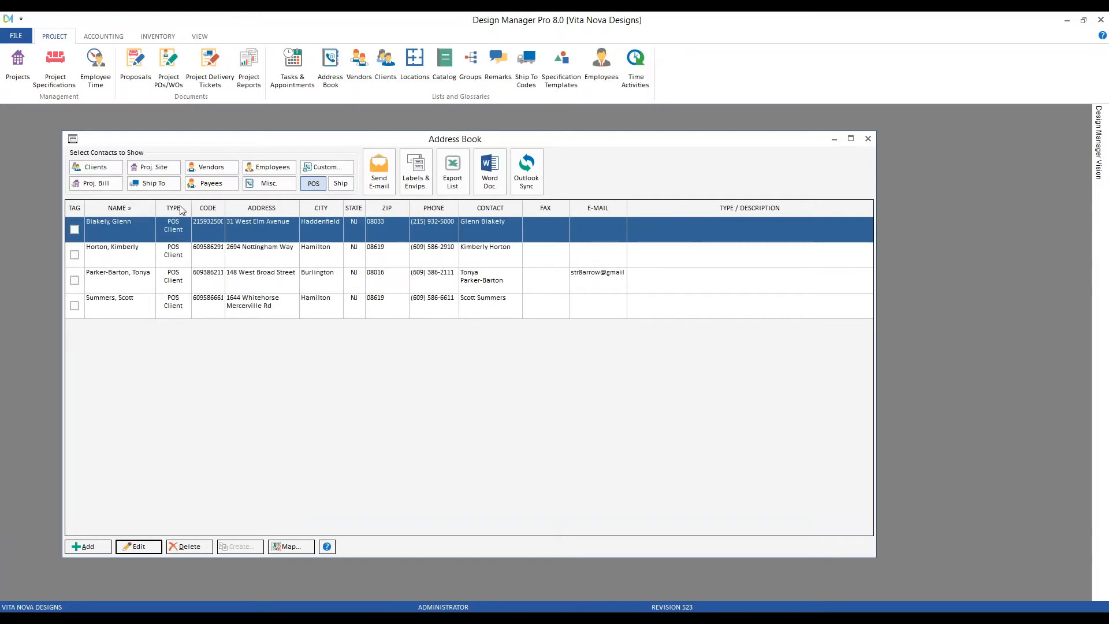
left_click(341, 184)
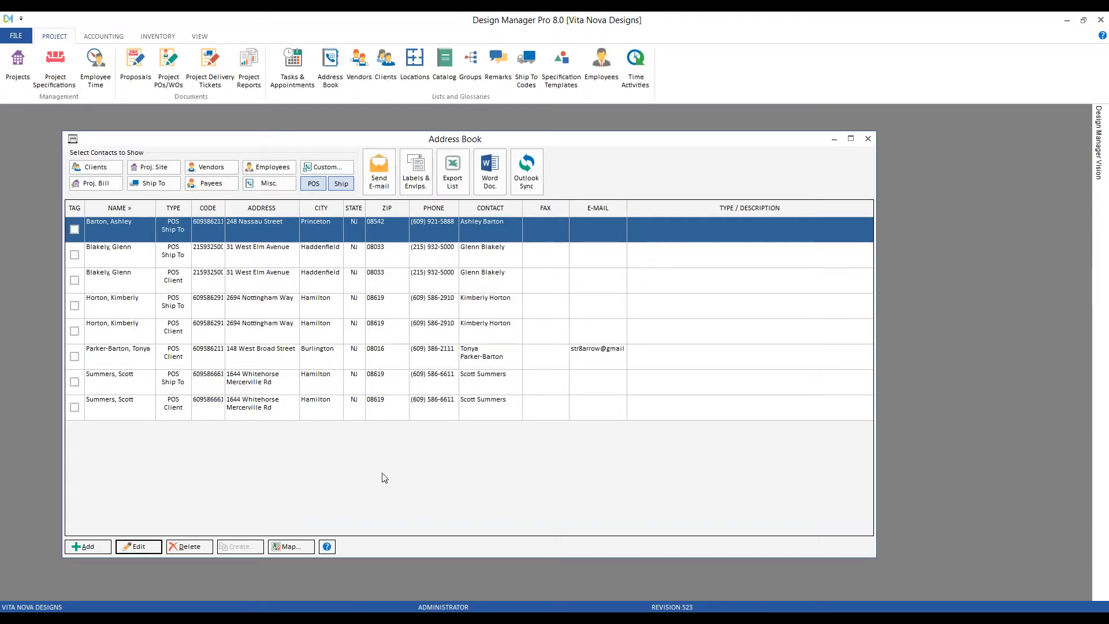
left_click(242, 280)
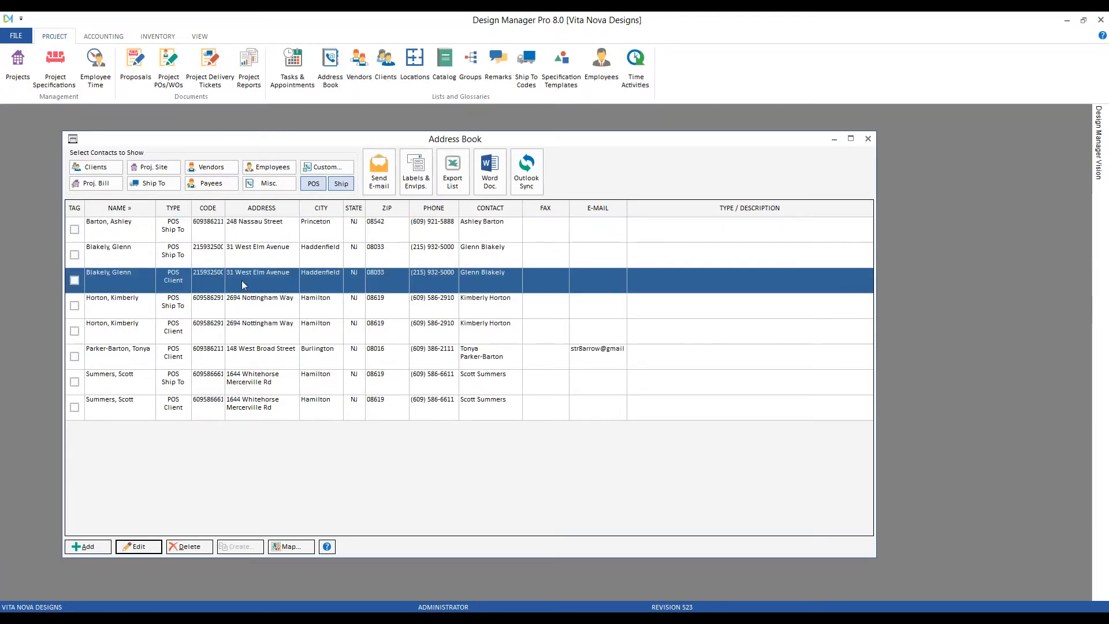
left_click(139, 547)
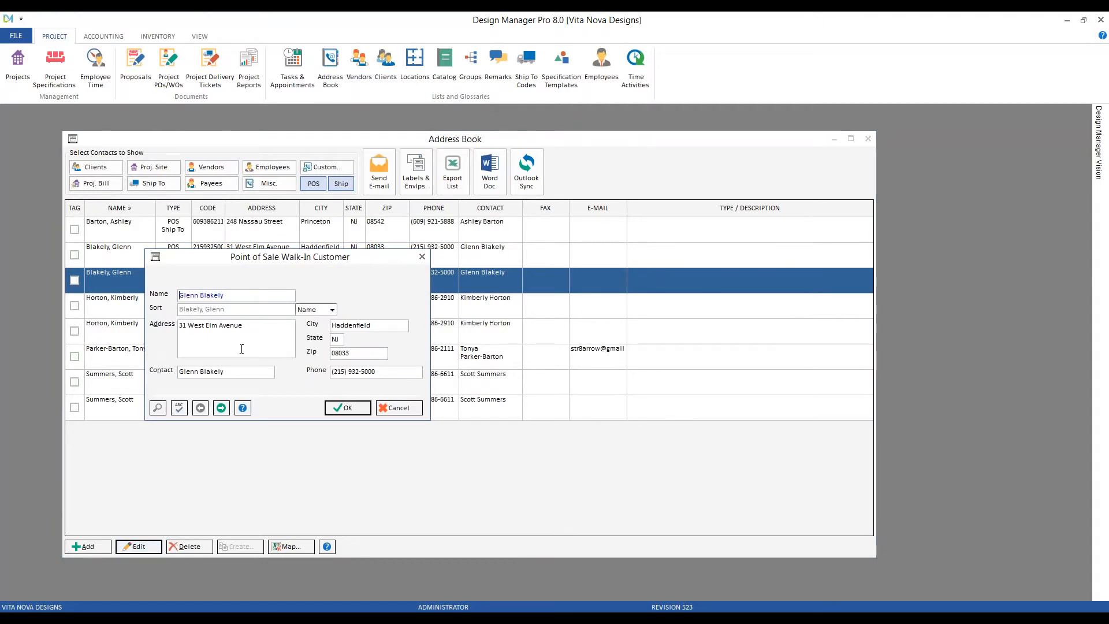
left_click(410, 410)
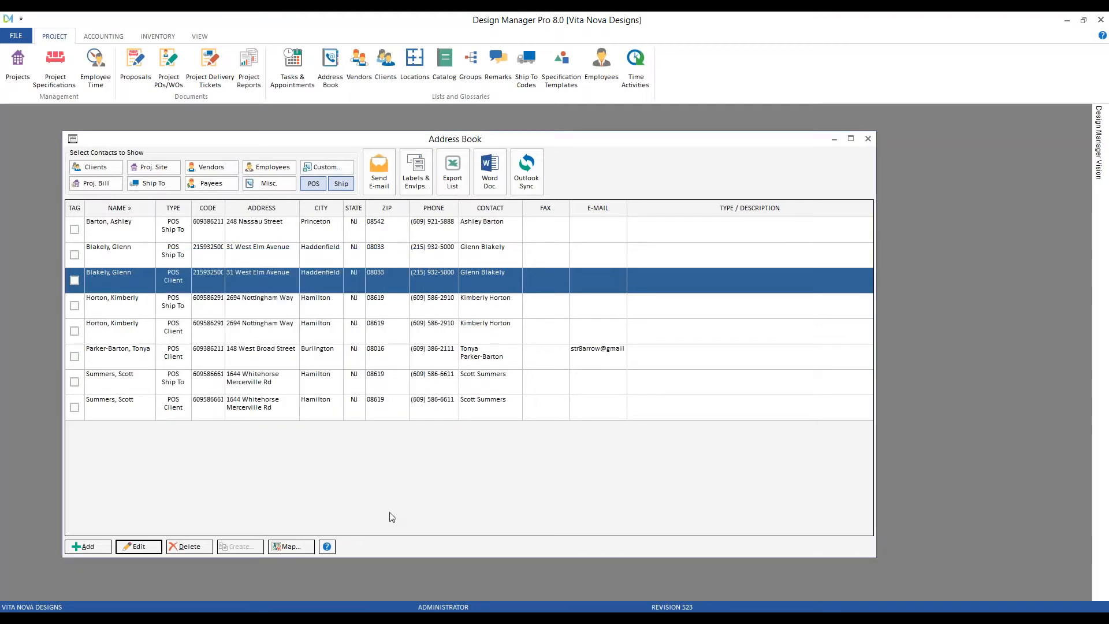
left_click(341, 183)
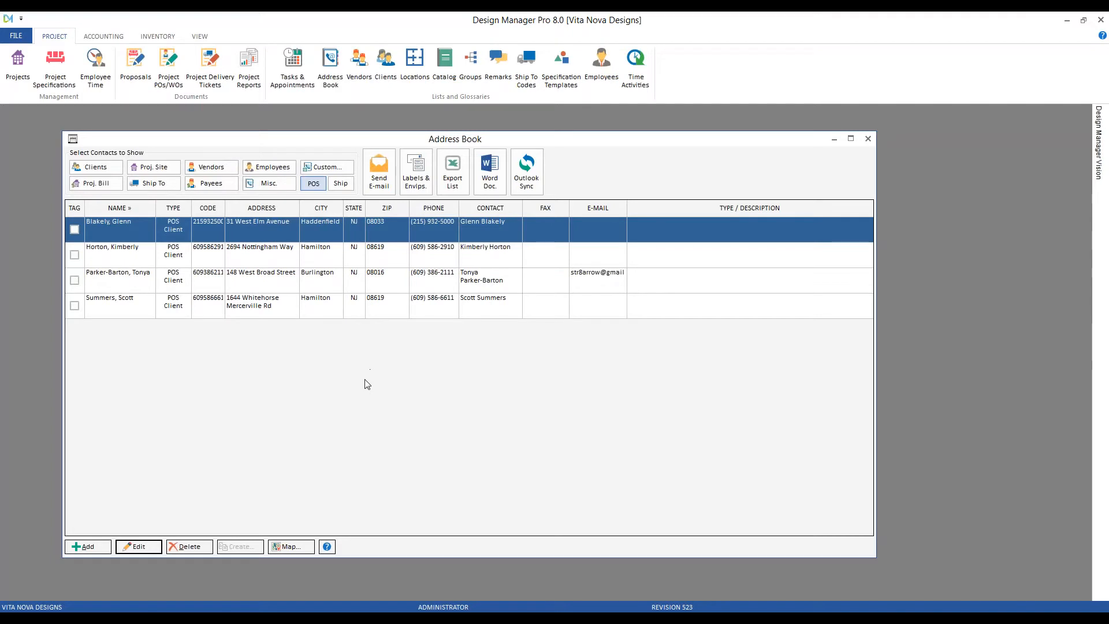
right_click(353, 251)
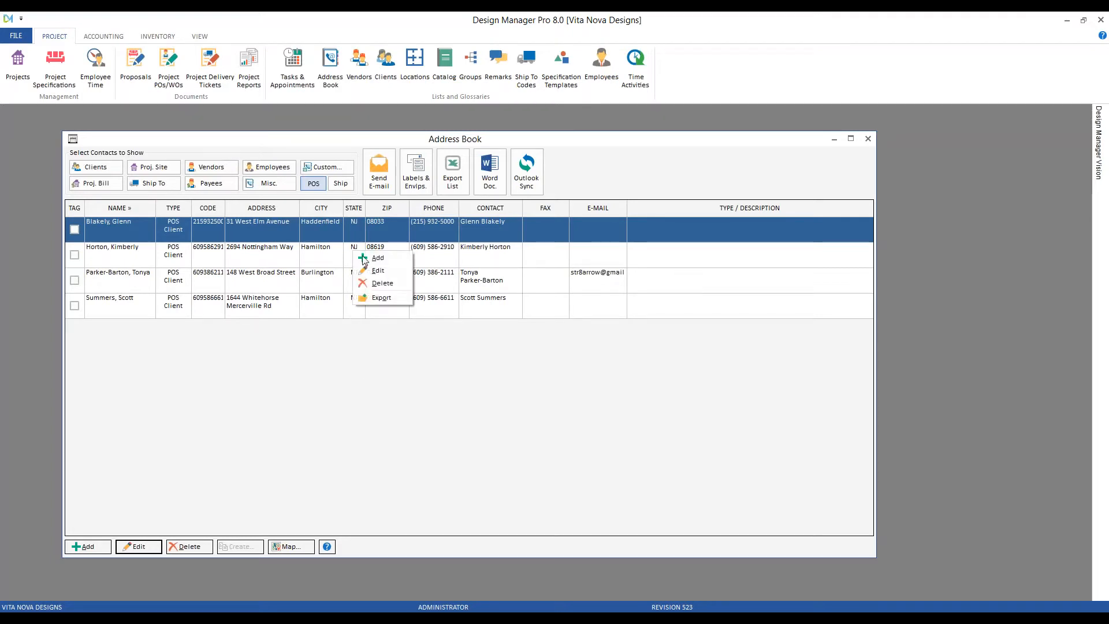
Export the four POS clients to POS Clients.xlsx, review the sheet, and close Excel.
left_click(405, 382)
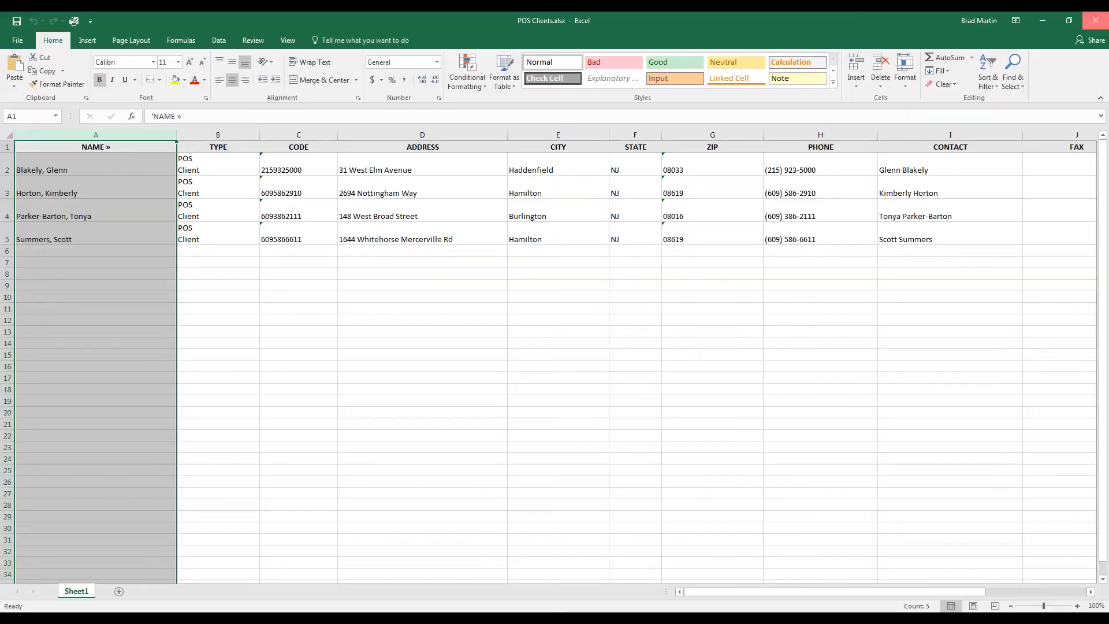
left_click(1098, 20)
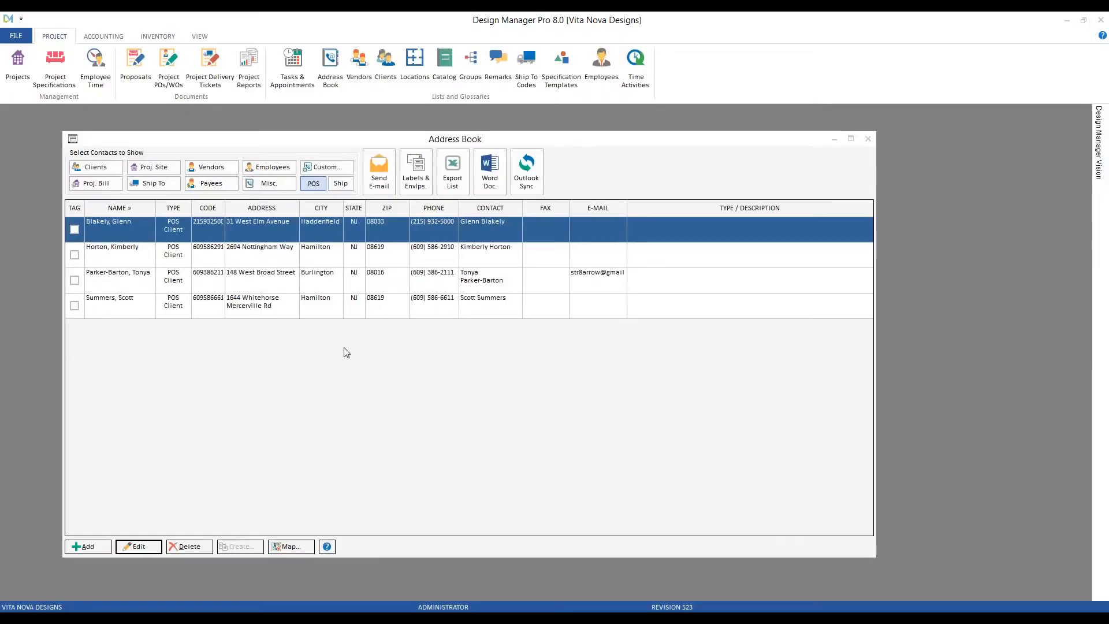
Preview labels and envelopes for All Records with Show Contact Name set to No, then close the preview.
left_click(421, 189)
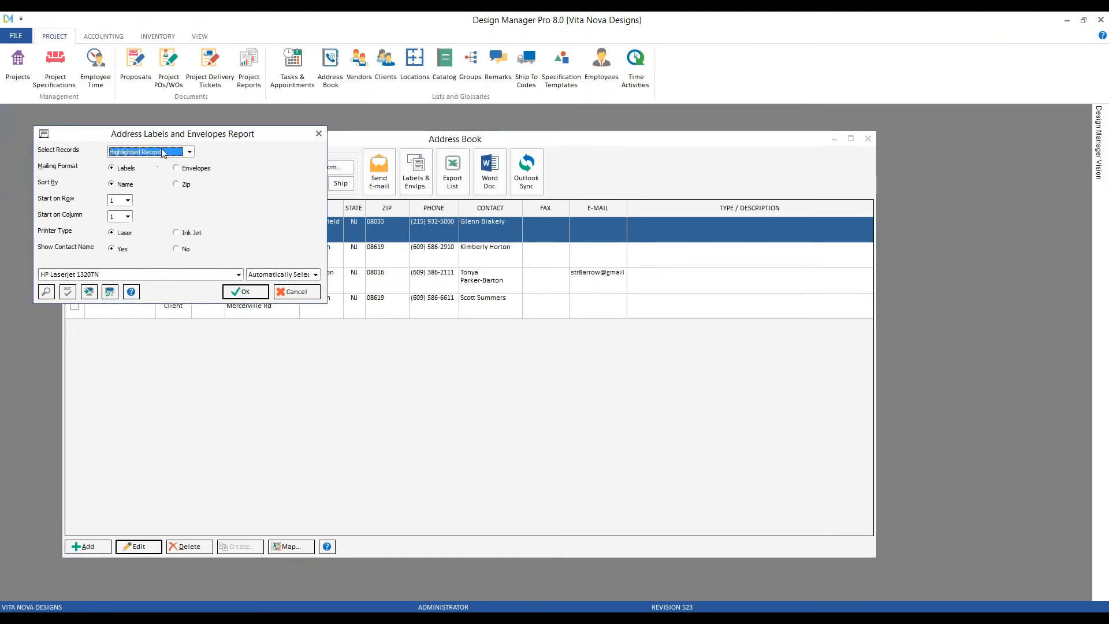
left_click_drag(106, 117, 401, 264)
left_click(398, 277)
left_click(399, 287)
left_click(448, 375)
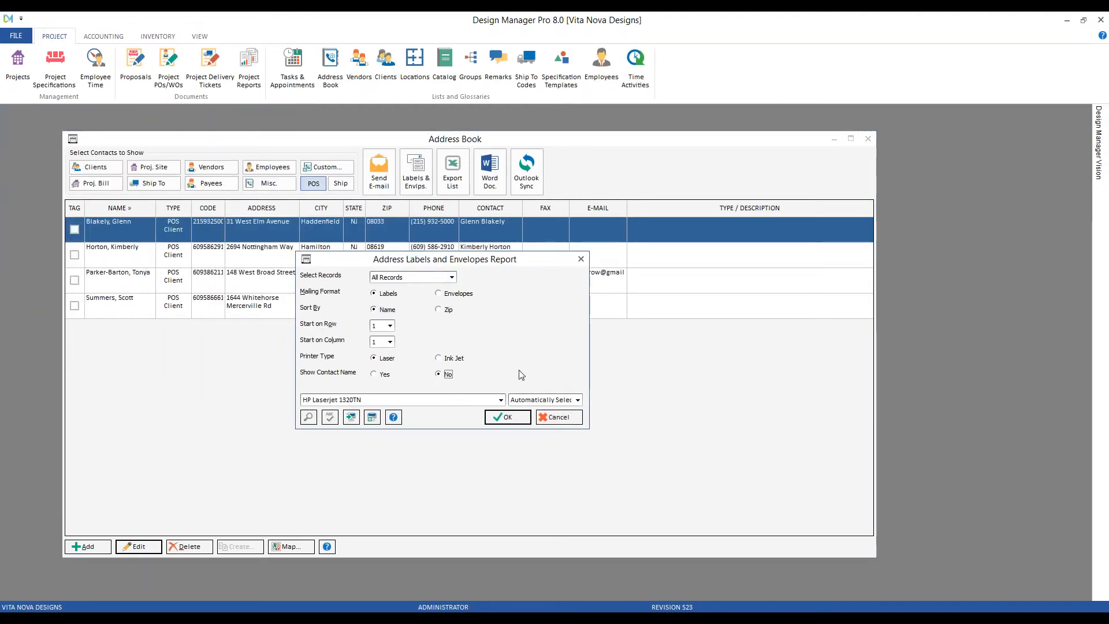
left_click(507, 417)
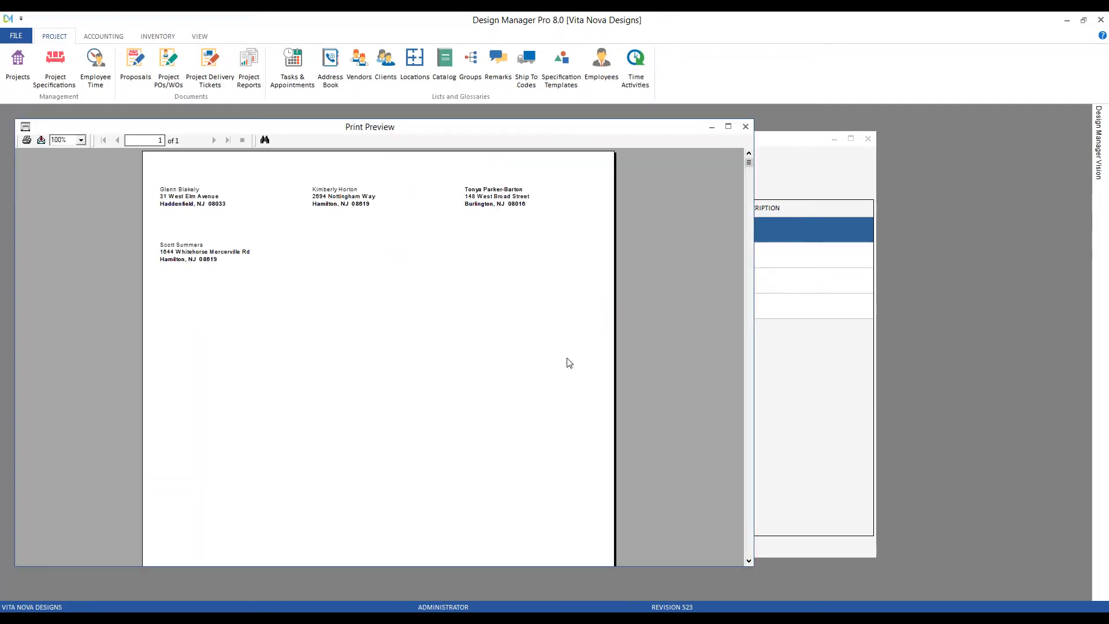
left_click(745, 126)
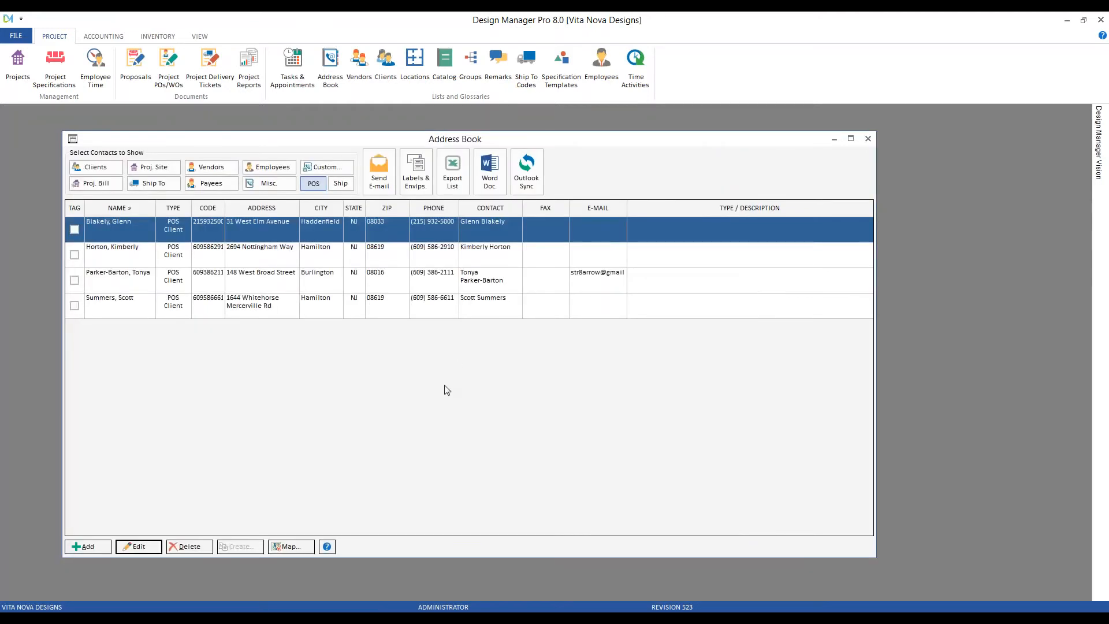
left_click(249, 83)
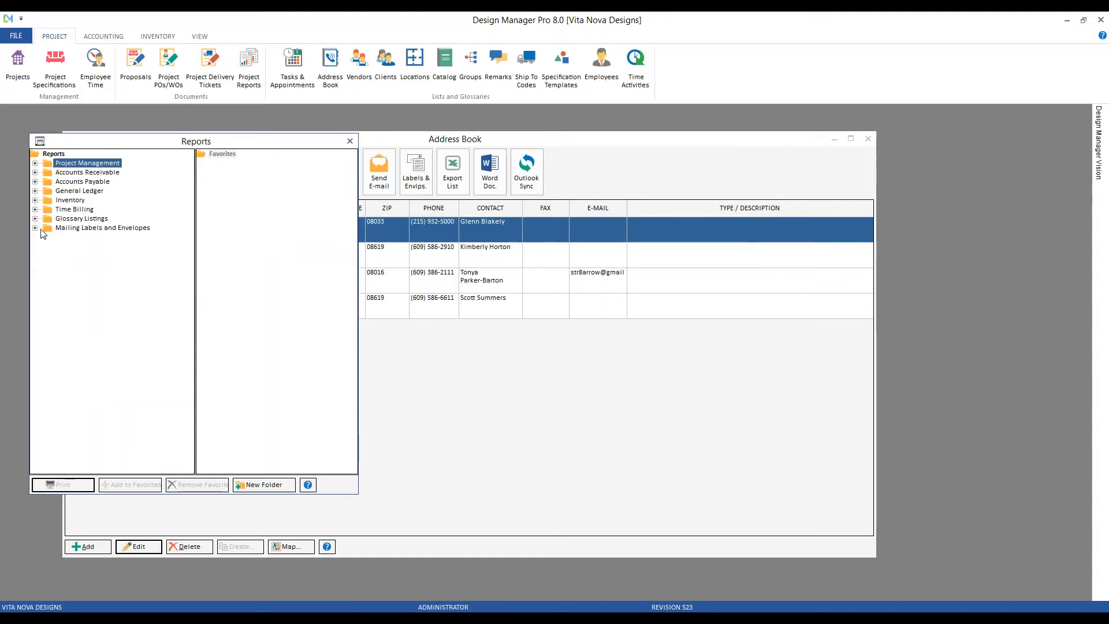
left_click(35, 228)
double_click(108, 248)
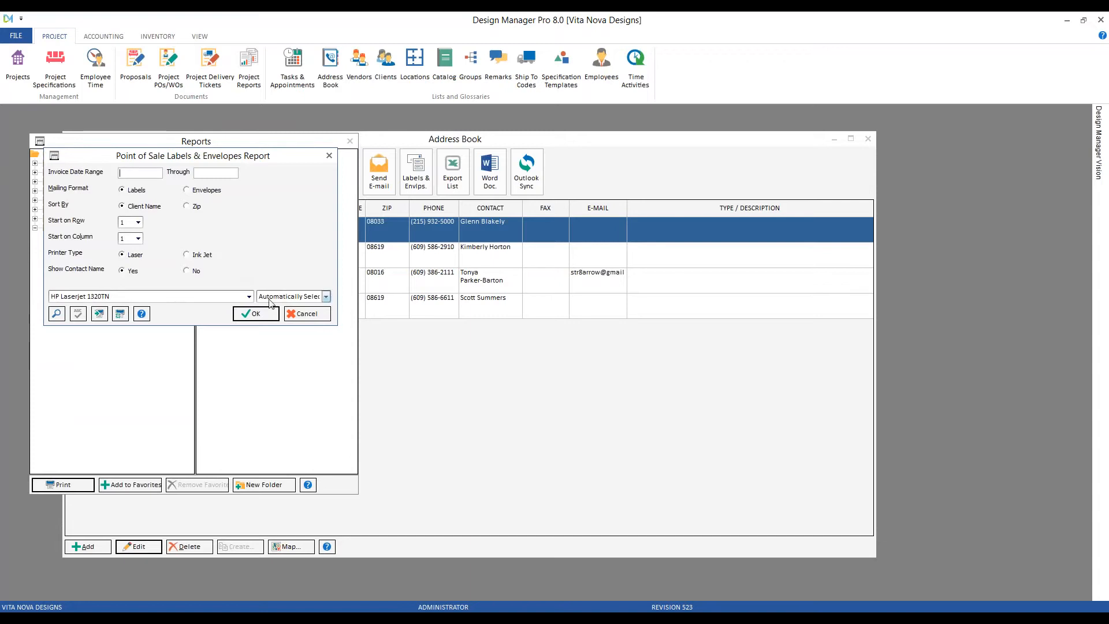
left_click(305, 314)
left_click(349, 141)
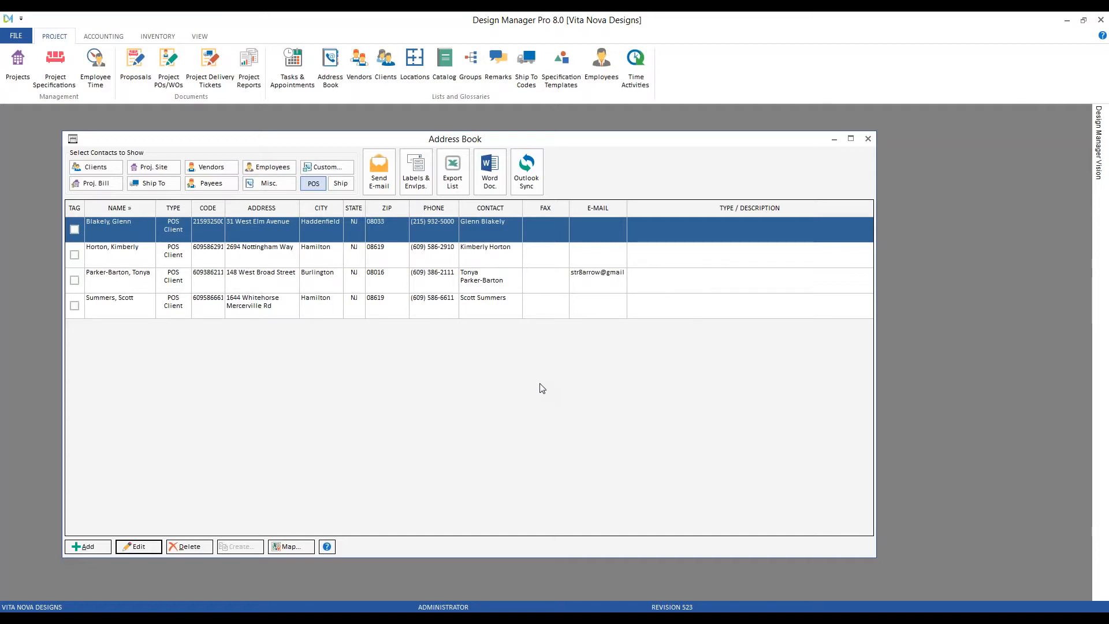
Close the Address Book and open the Passwords tab of Company Information.
left_click(869, 138)
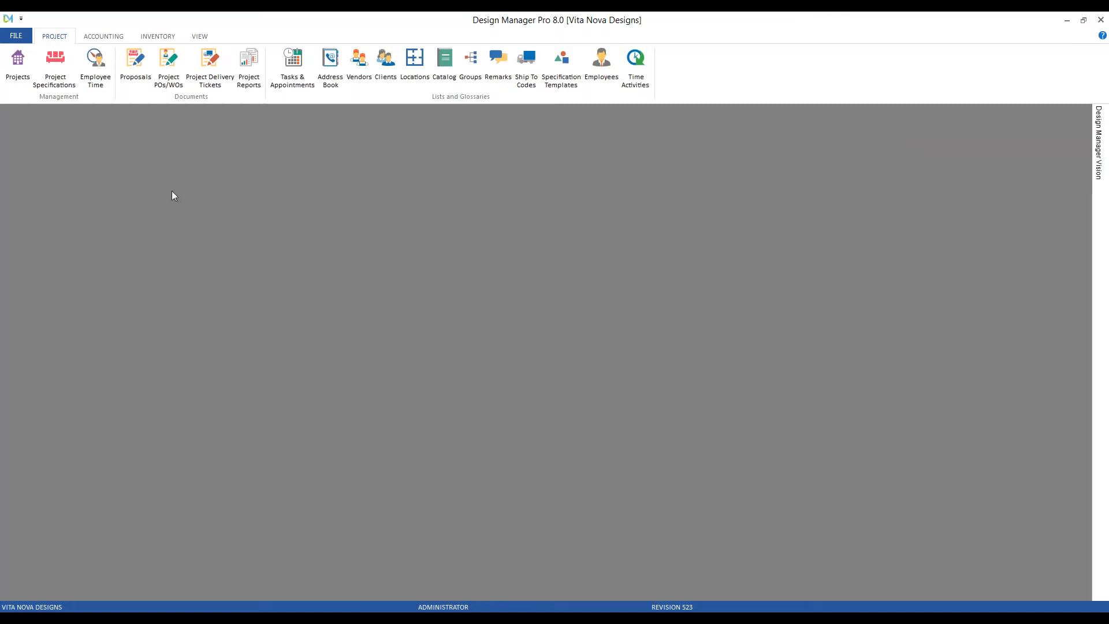
left_click(16, 35)
left_click(64, 65)
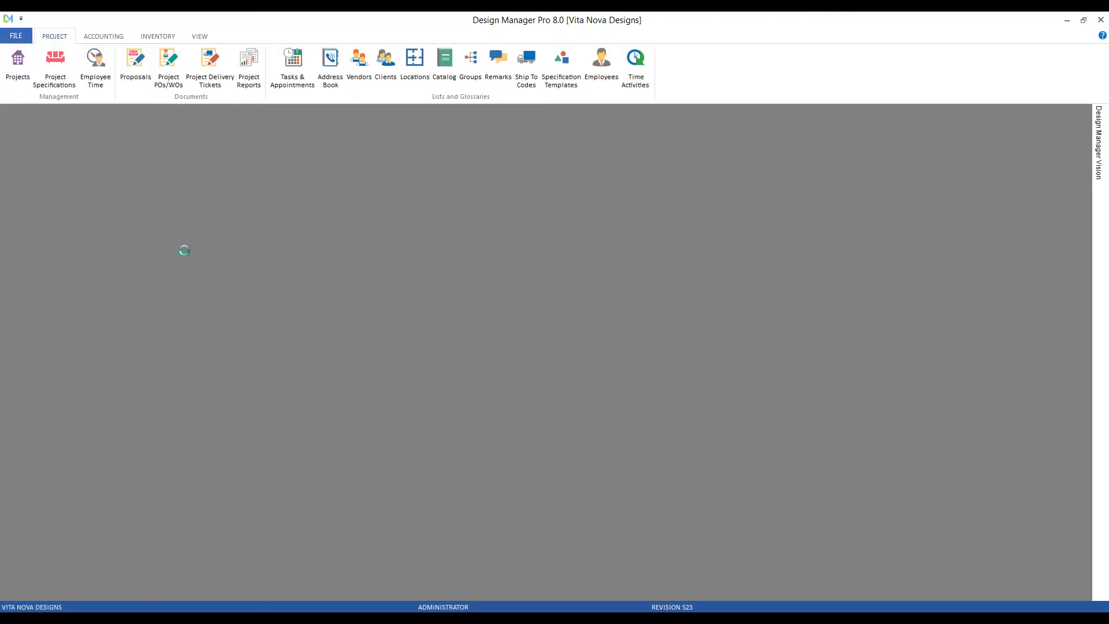
left_click(287, 204)
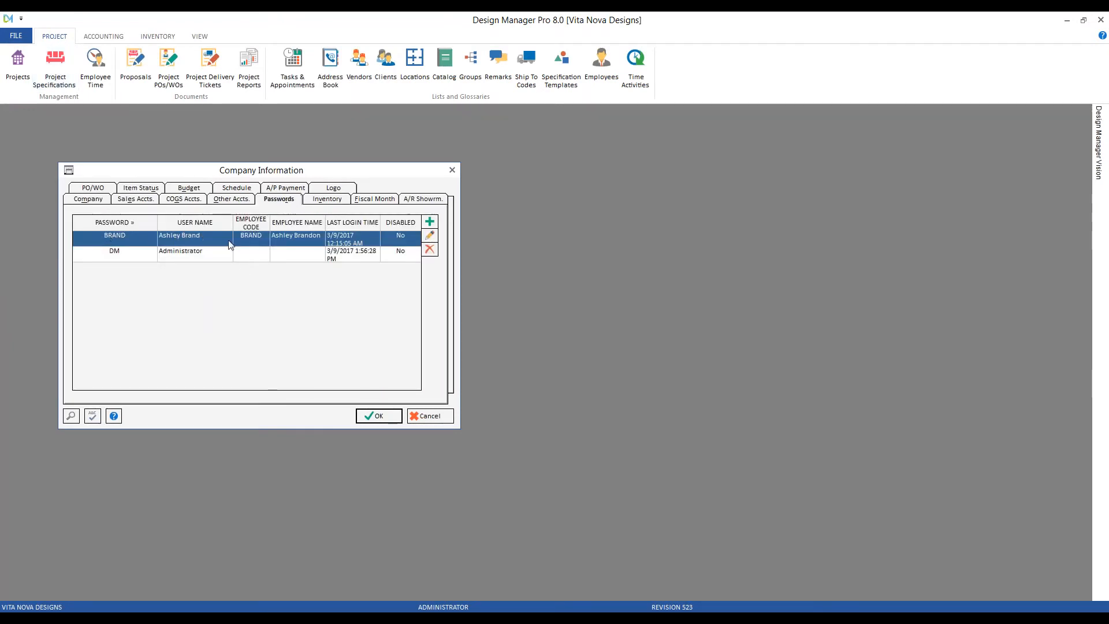
Inspect the Showroom user's A/R Point of Sale / Misc. Invoices permissions, then cancel.
left_click(430, 237)
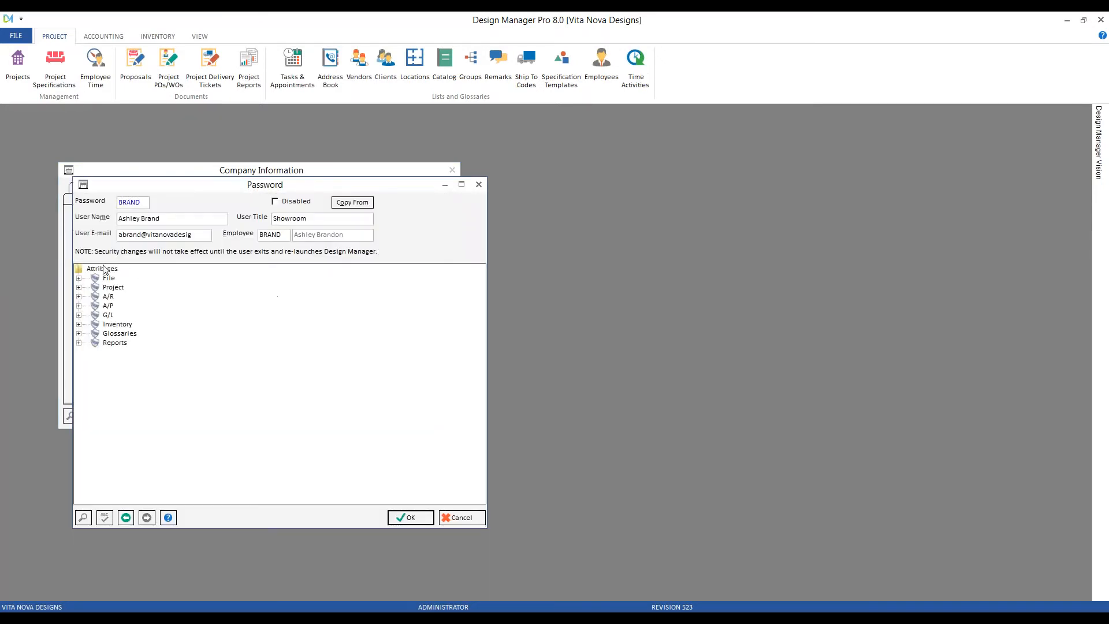
left_click(83, 295)
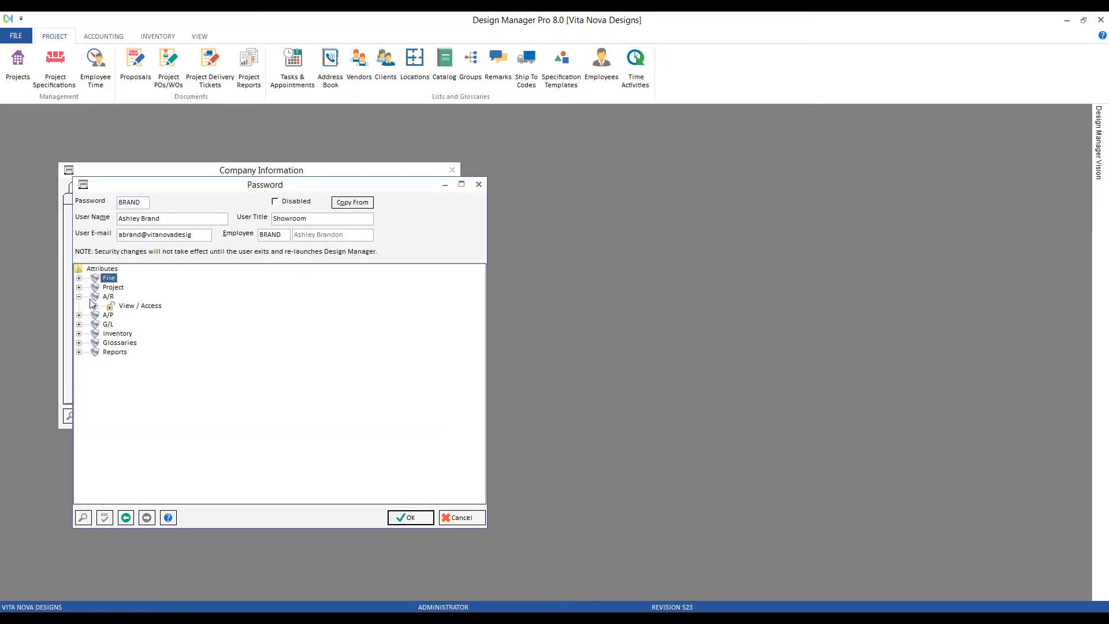
left_click(96, 306)
left_click(151, 325)
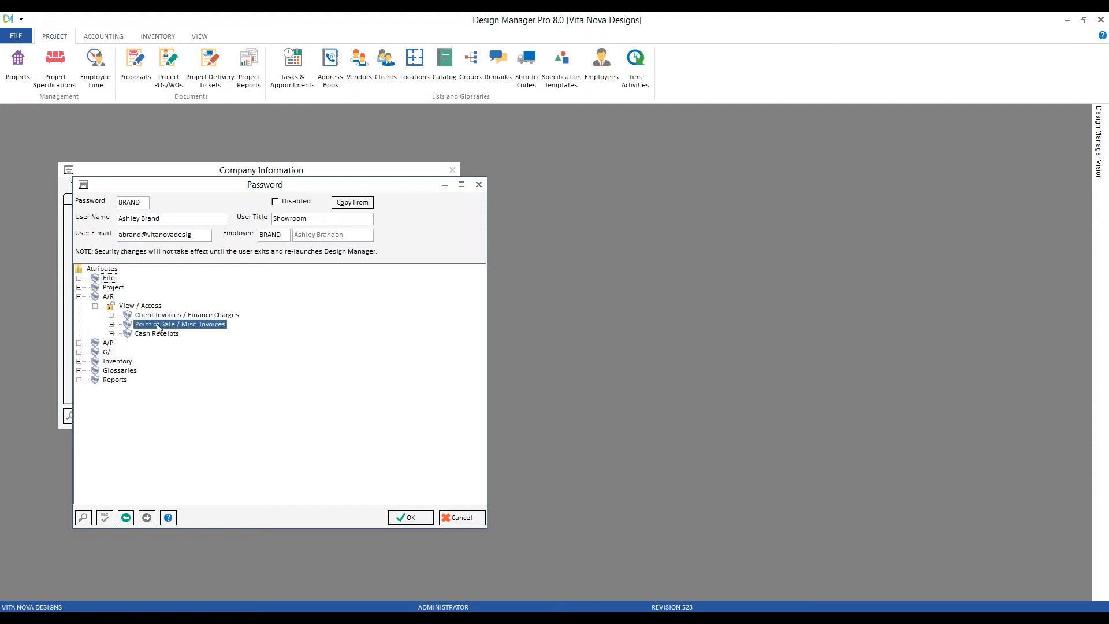
left_click(111, 324)
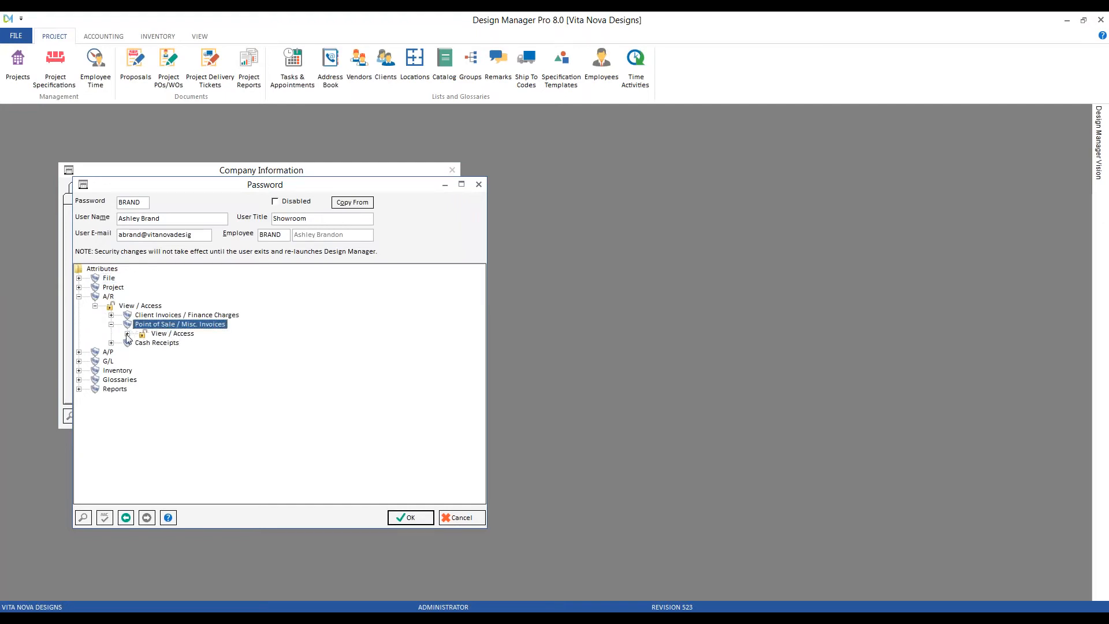
left_click(127, 333)
left_click(191, 345)
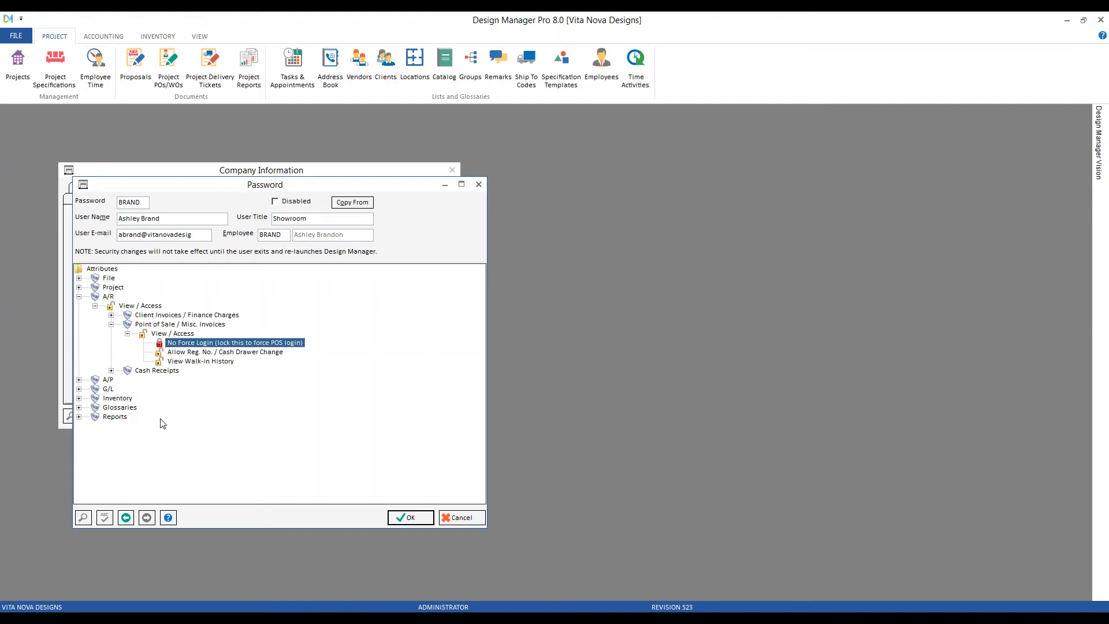
left_click(461, 518)
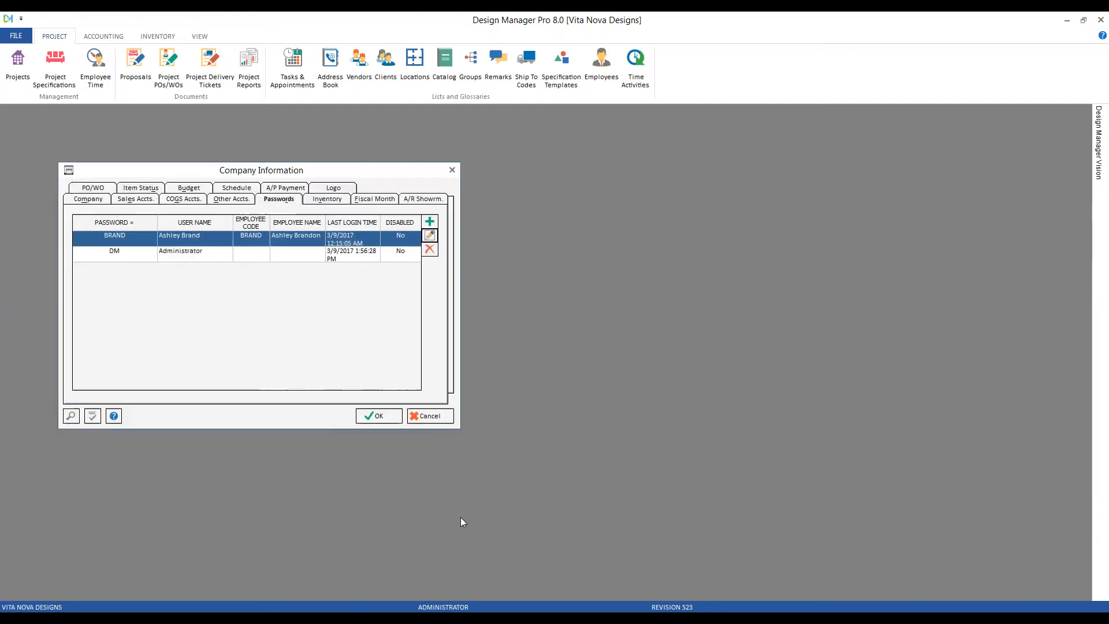
Preview the Sales Journal report starting at fiscal month 01/2017.
left_click(444, 416)
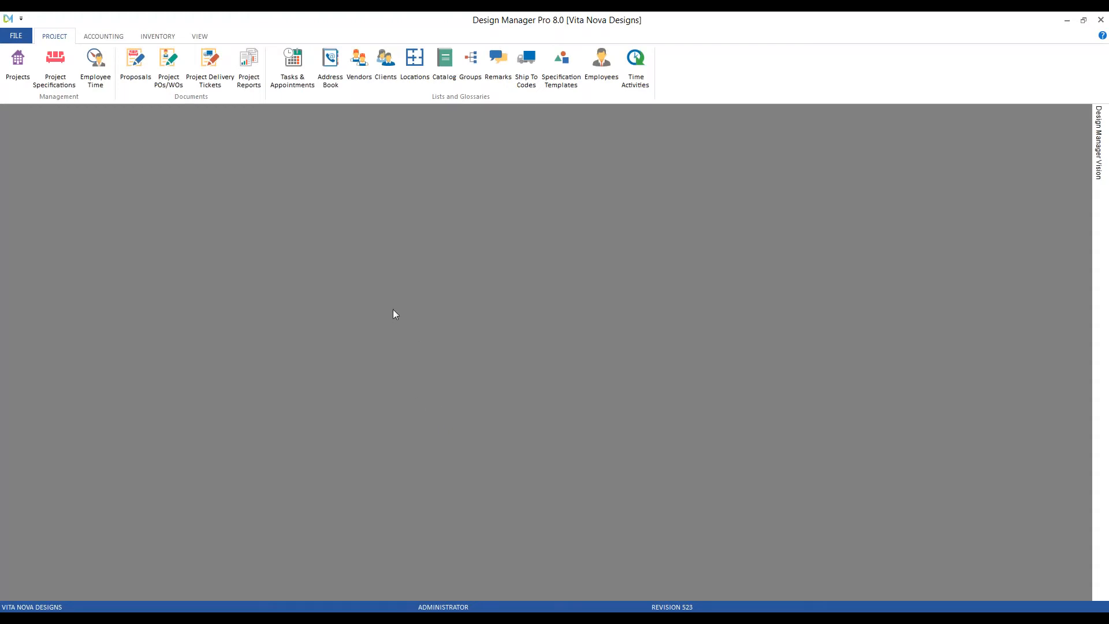
left_click(103, 35)
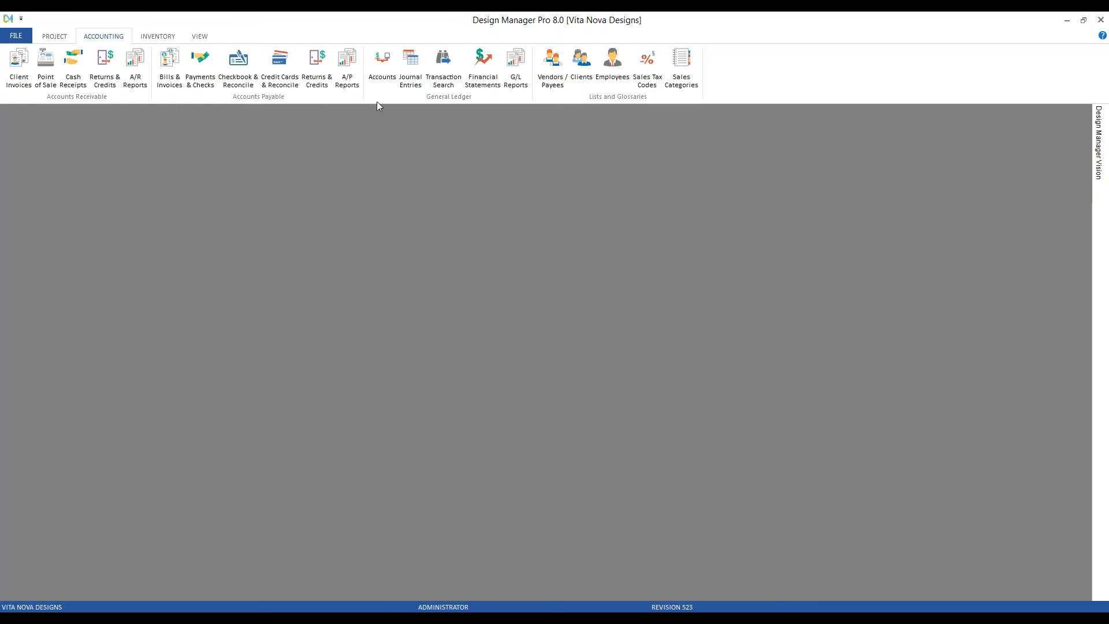
left_click(135, 67)
left_click_drag(206, 231, 131, 151)
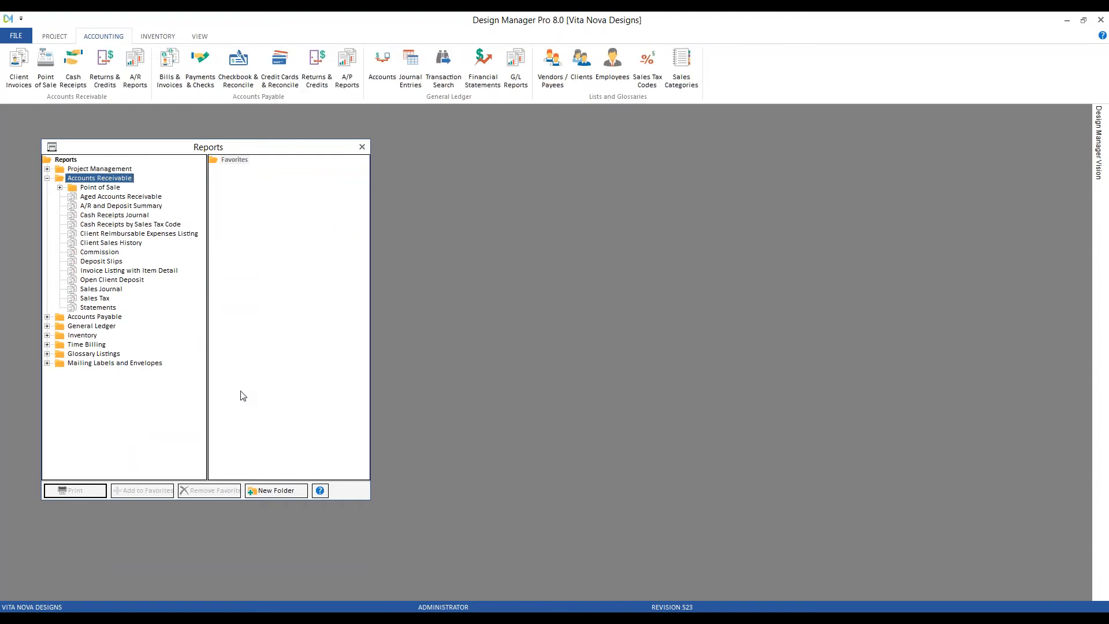
left_click(118, 291)
double_click(116, 293)
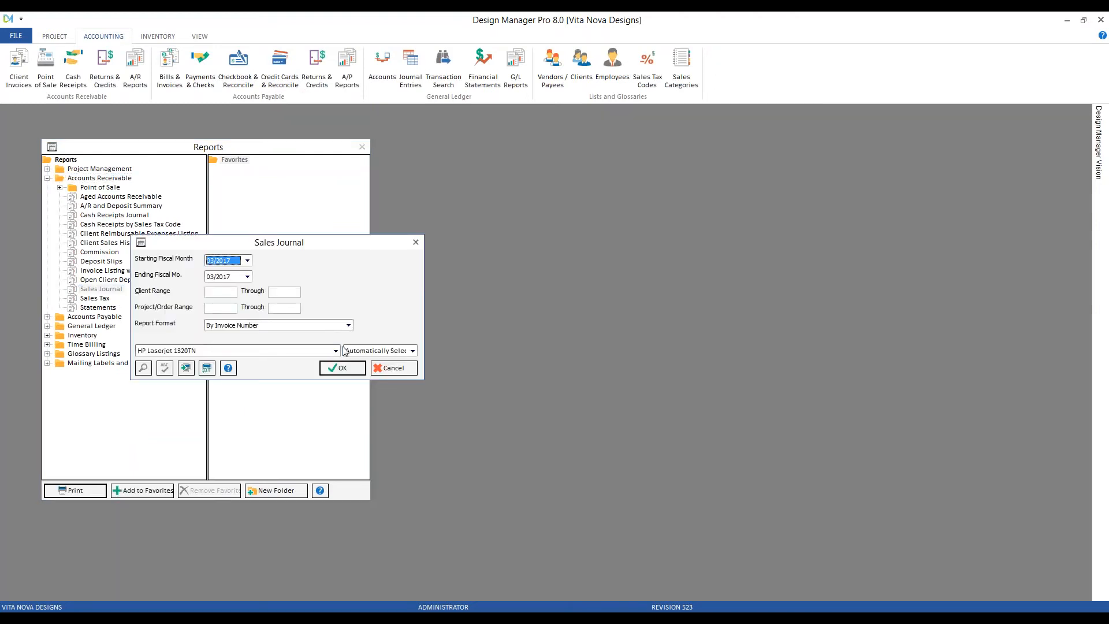
key("Up")
key("Up")
left_click(342, 368)
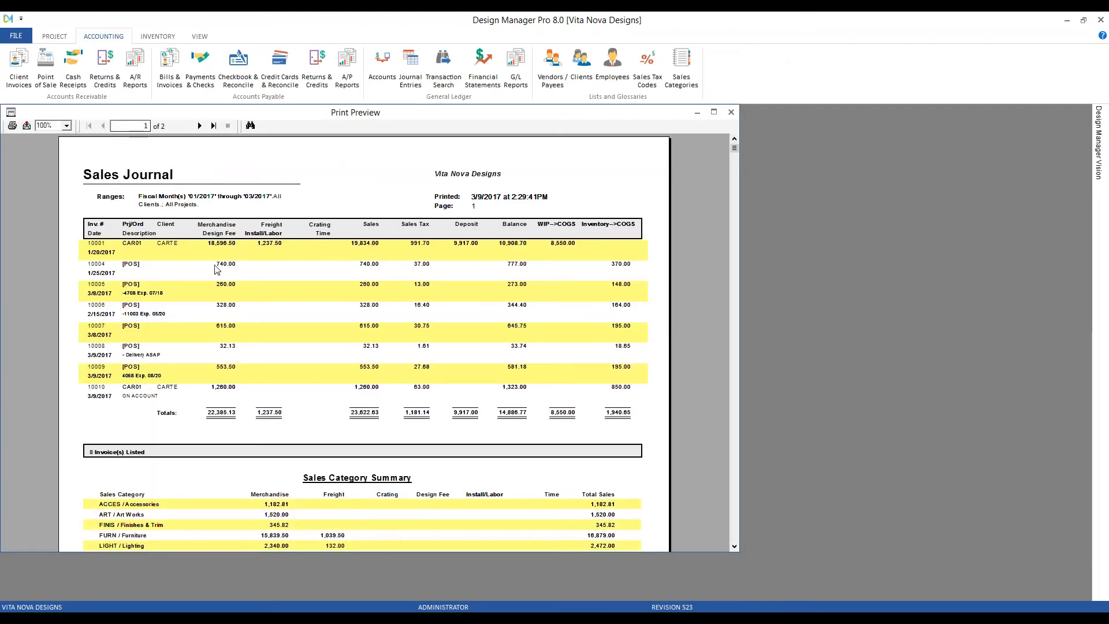
At 150% zoom, review the WIP-->COGS 8,550.00 and Inventory-->COGS 148.00 values.
left_click(67, 125)
left_click(61, 173)
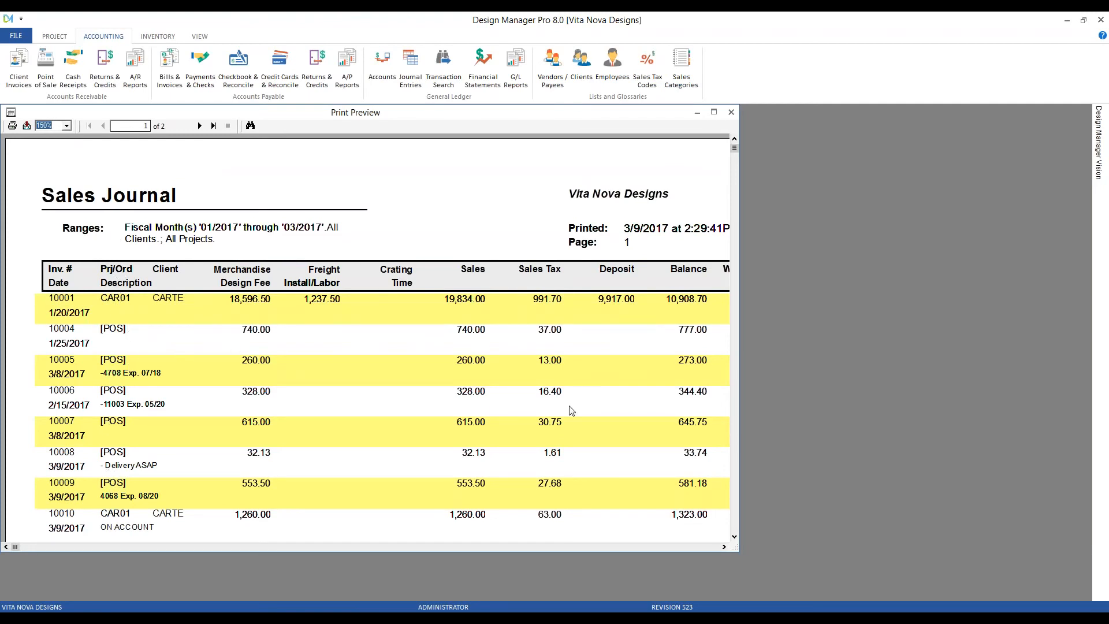
scroll(735, 526, "down", 5)
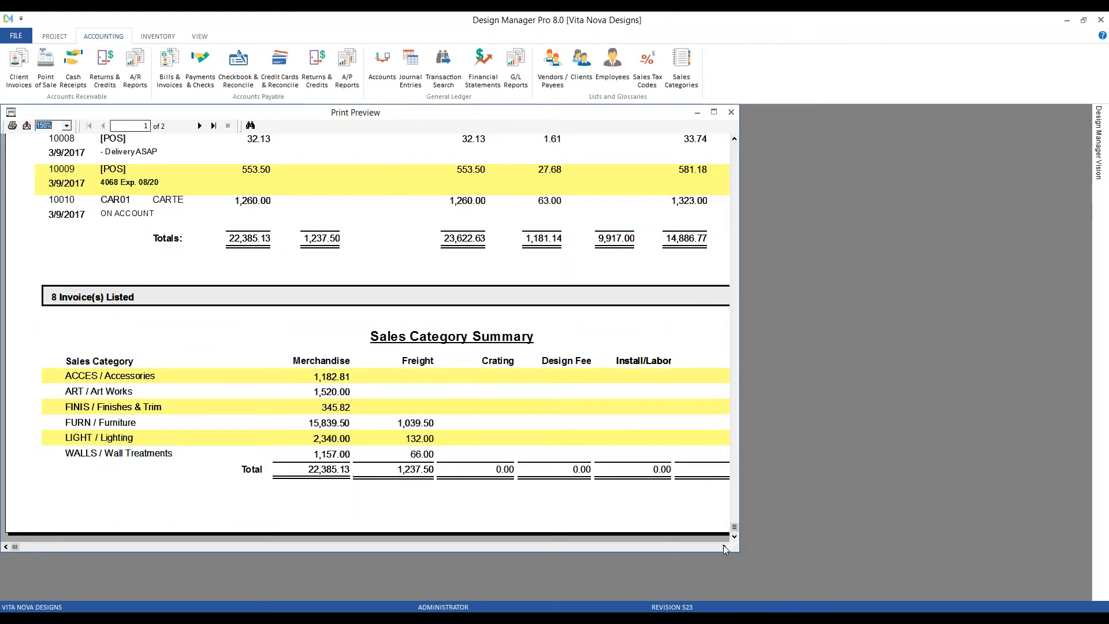
left_click(564, 369)
scroll(564, 369, "up", 5)
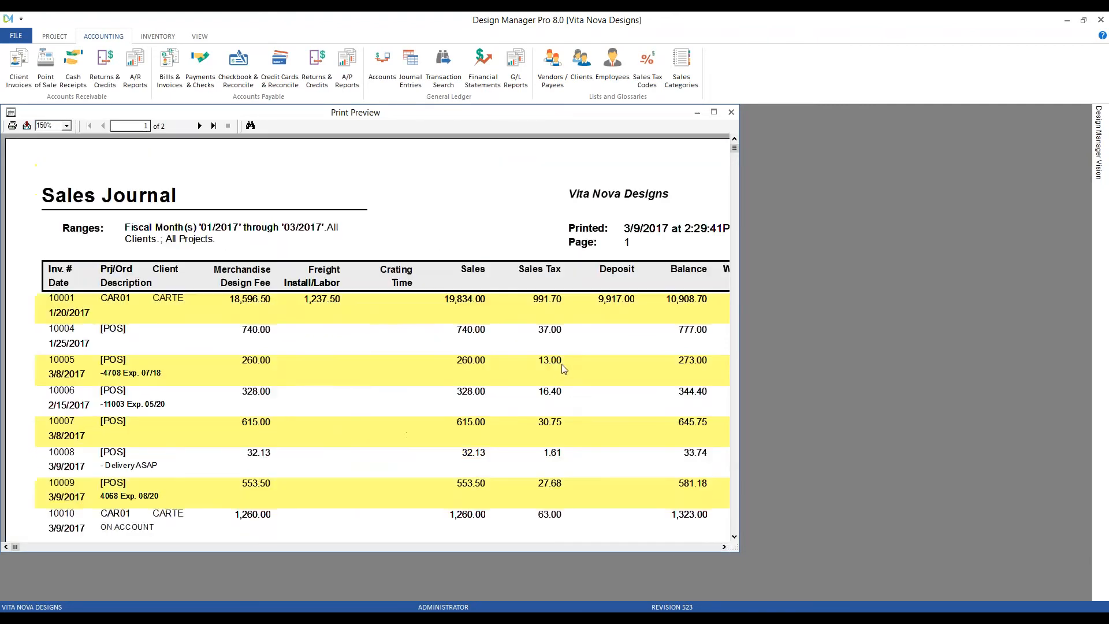
left_click(725, 546)
scroll(445, 366, "down", 5)
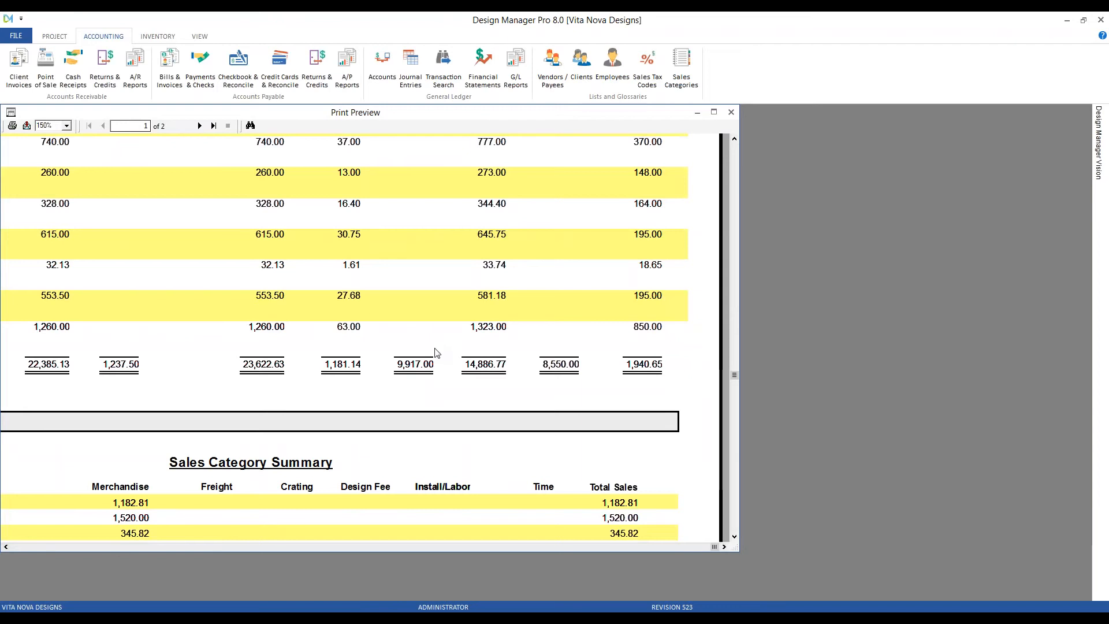
scroll(277, 396, "down", 2)
scroll(278, 399, "up", 8)
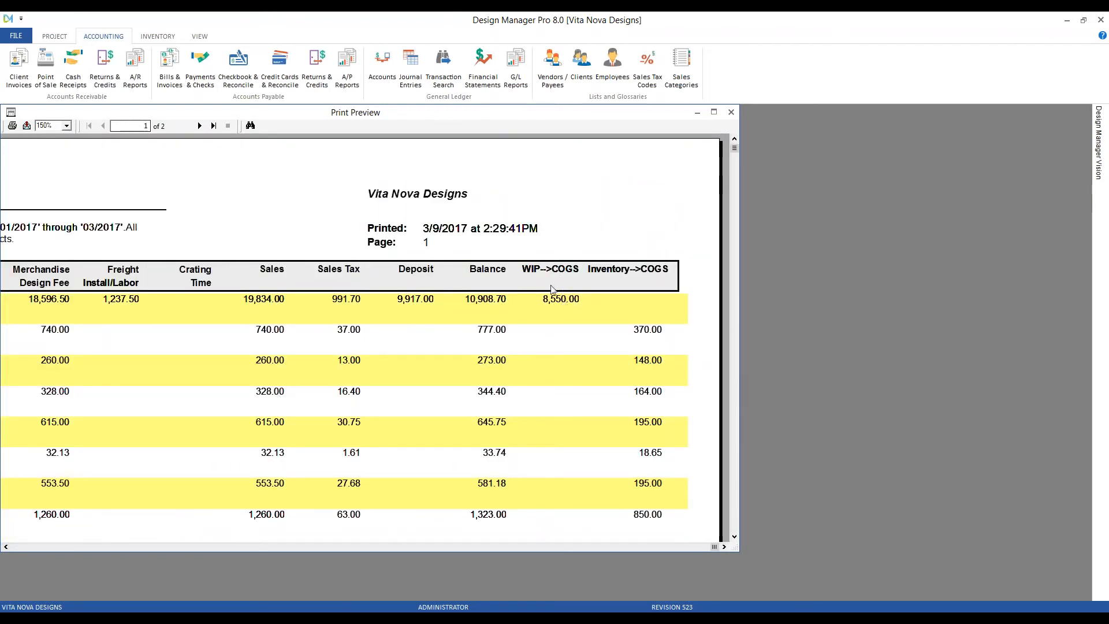
left_click(552, 296)
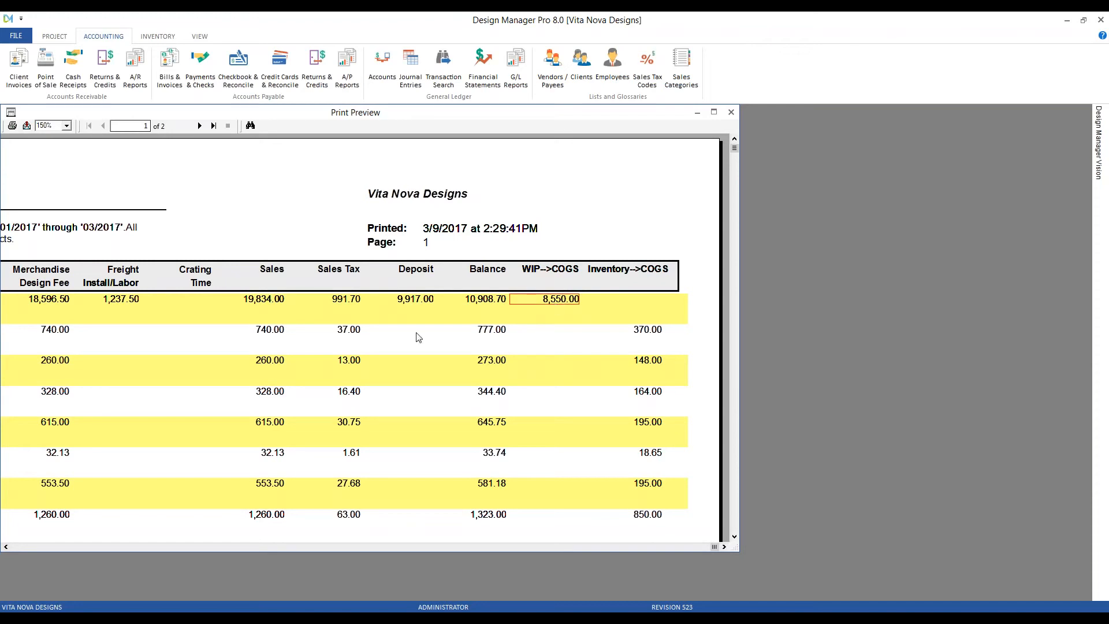
left_click(45, 544)
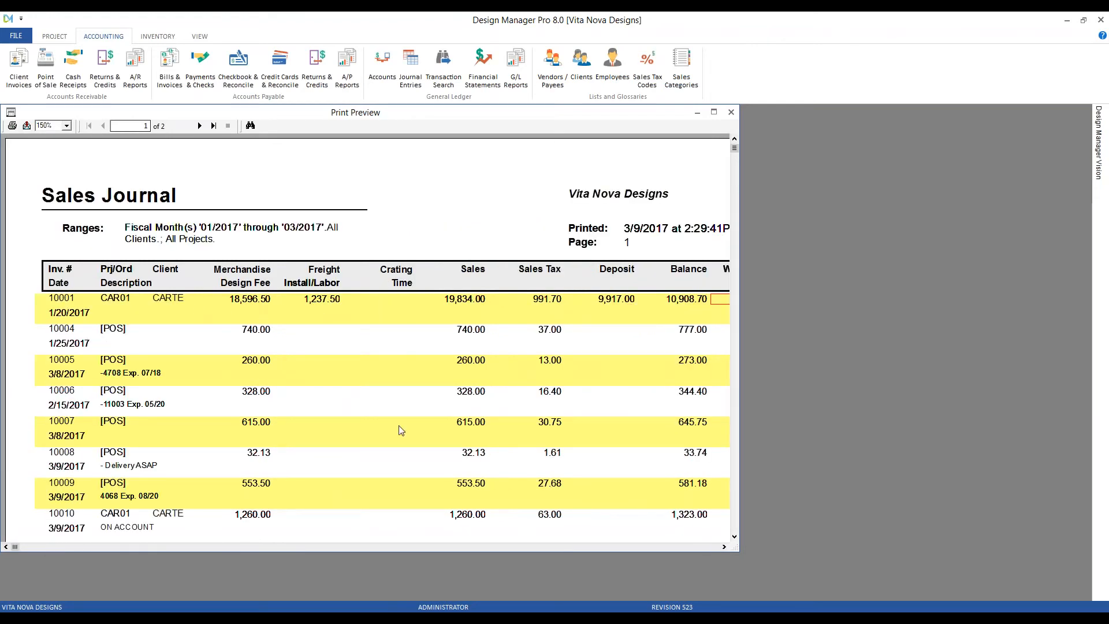
left_click(571, 546)
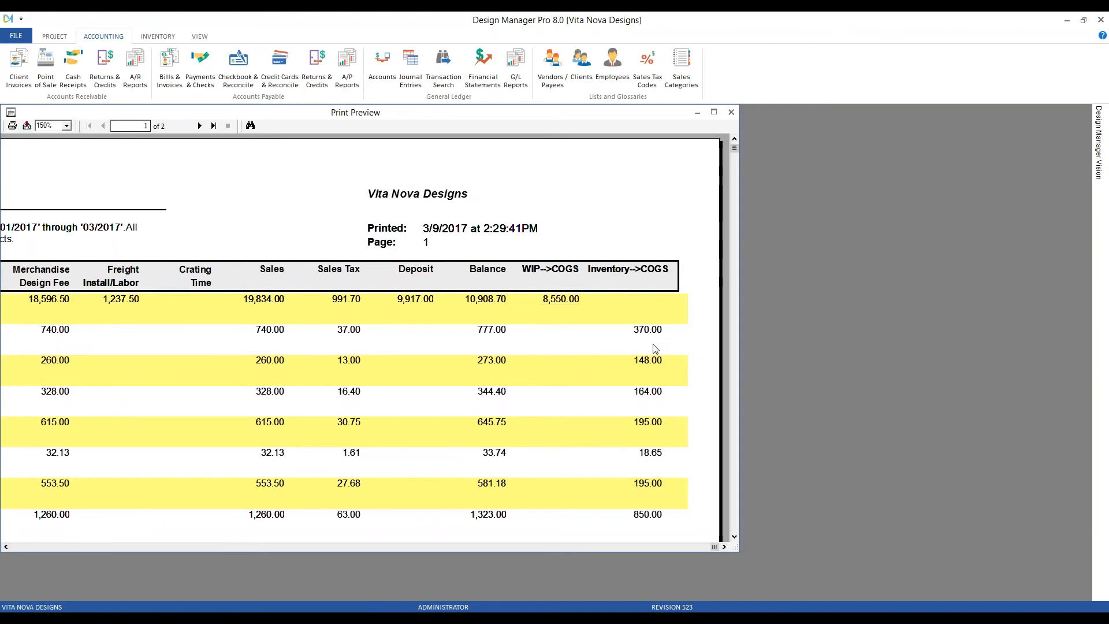
left_click(655, 367)
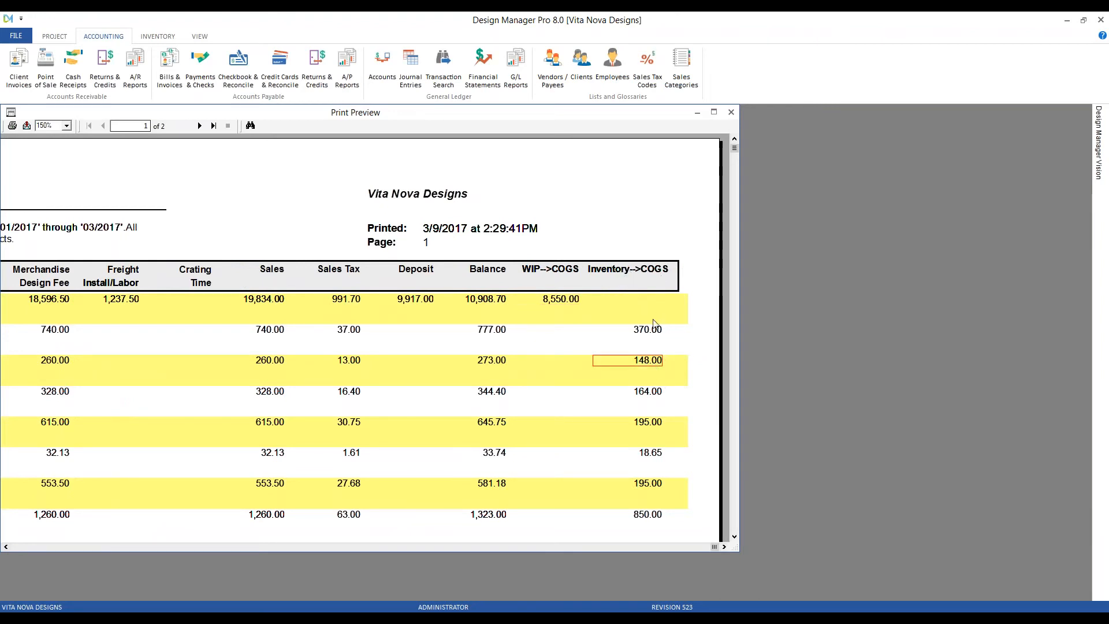
mouse_move(641, 369)
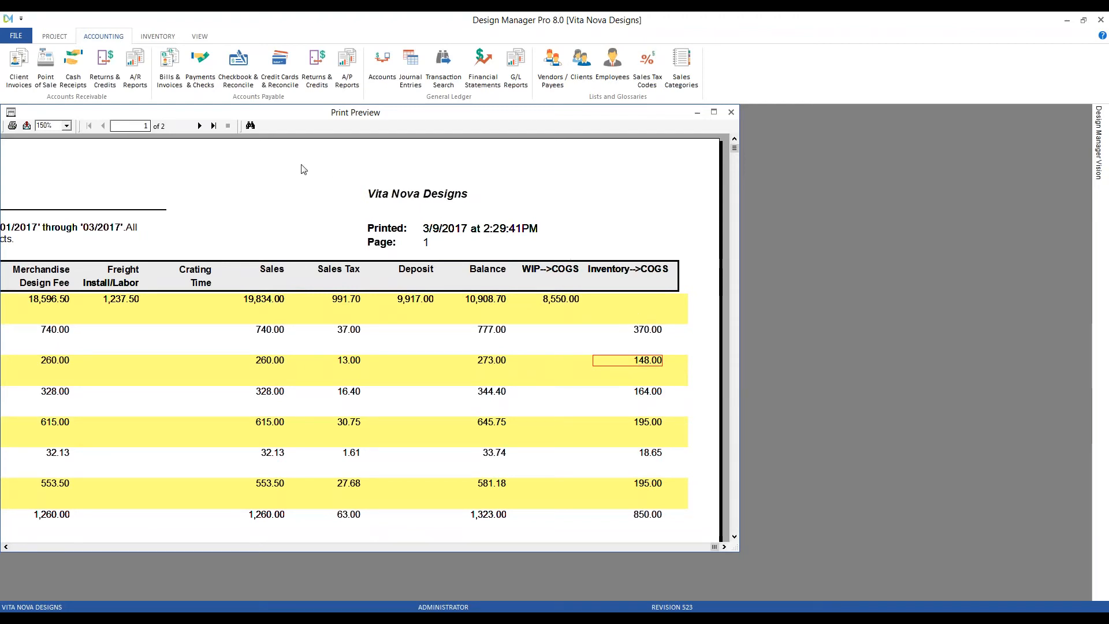
Move to page 2 and scroll down to the Account Summary of debits and credits.
left_click(201, 126)
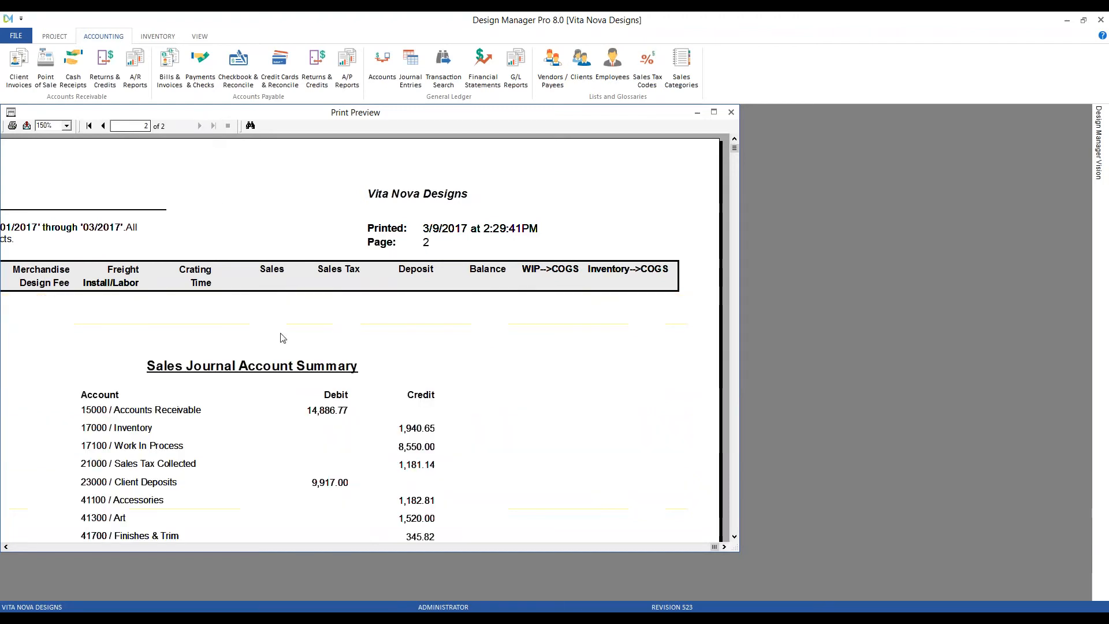
scroll(318, 312, "down", 2)
scroll(317, 313, "down", 2)
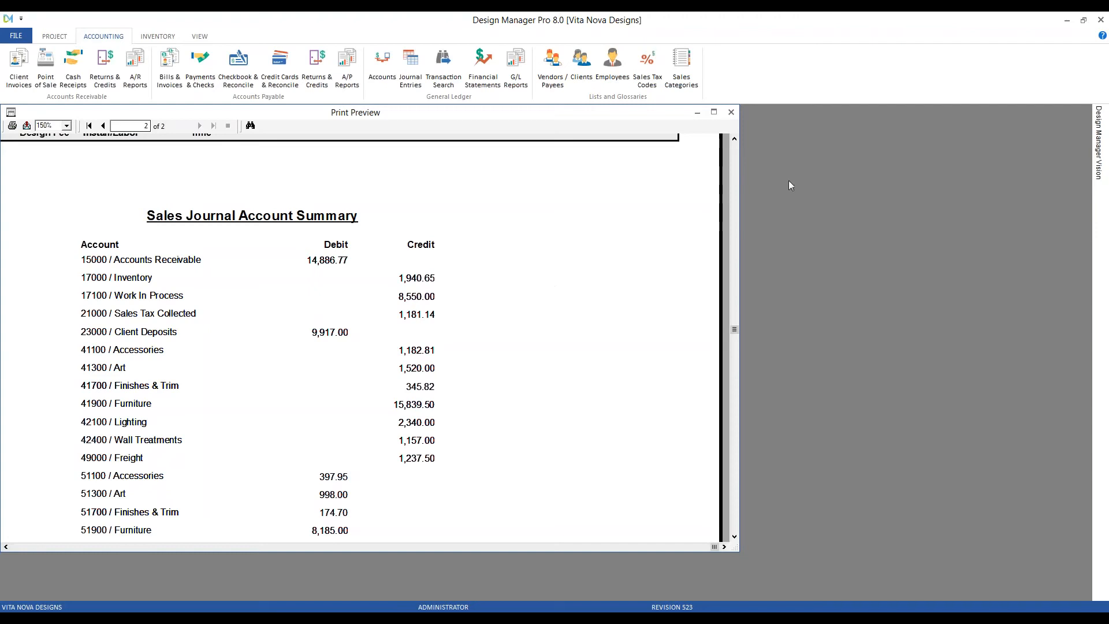
Close the Sales Journal and preview the Point of Sale Sales summary: 7 records, 3,978.07 total.
left_click(732, 113)
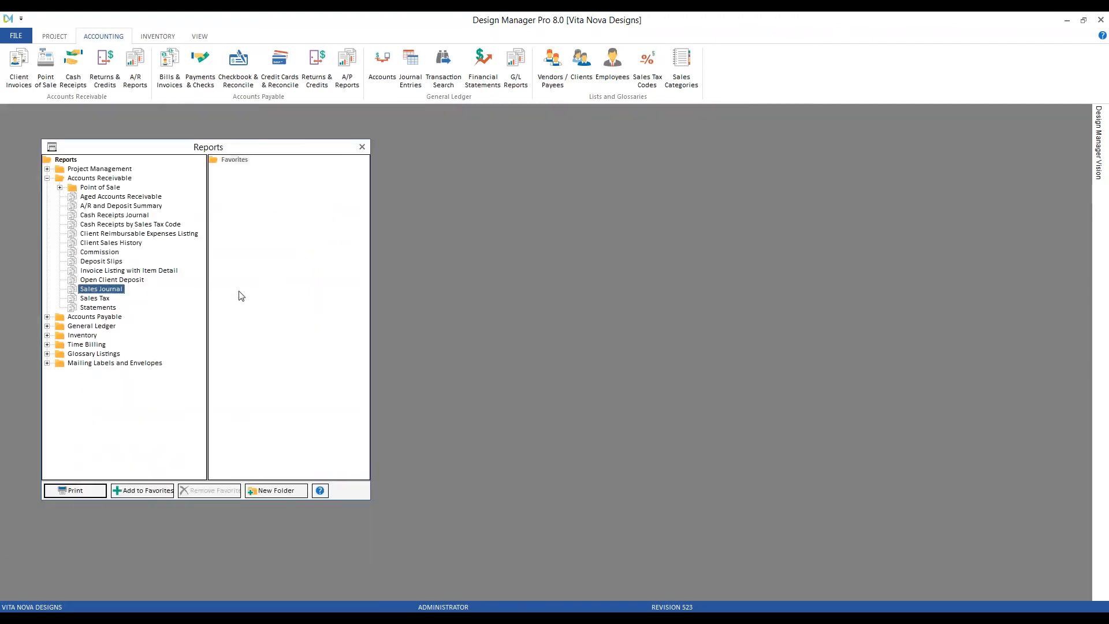
left_click(95, 190)
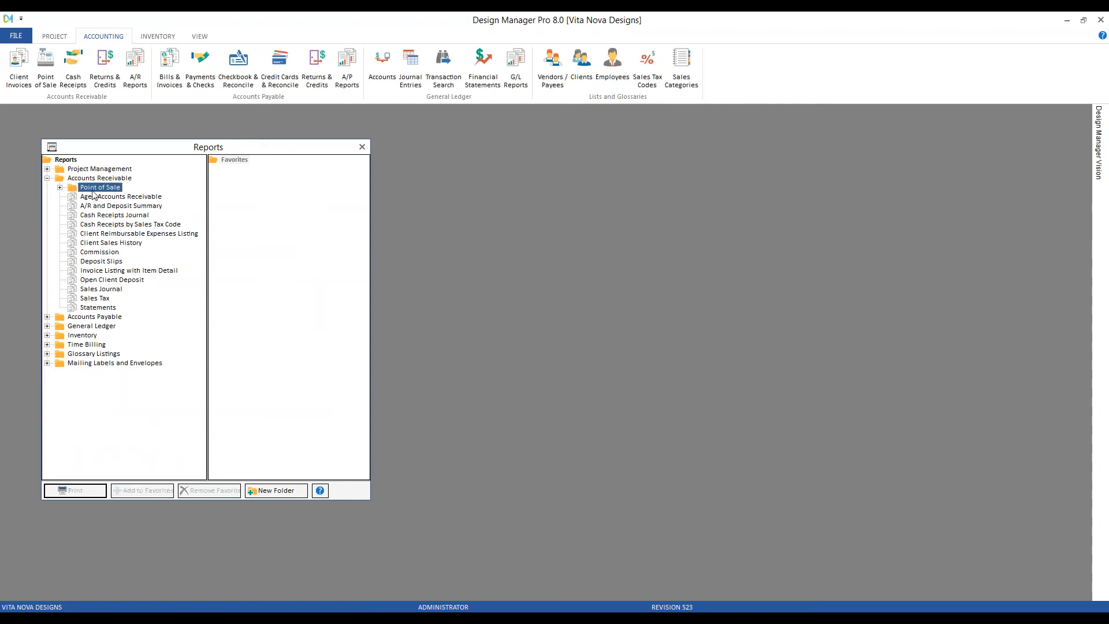
left_click(60, 188)
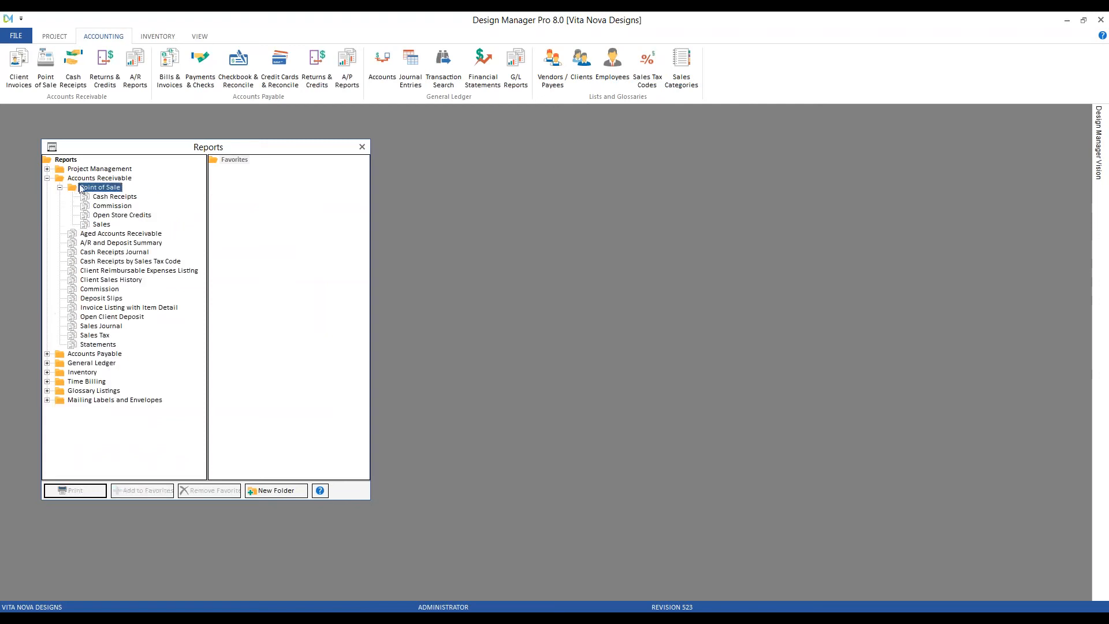
double_click(103, 225)
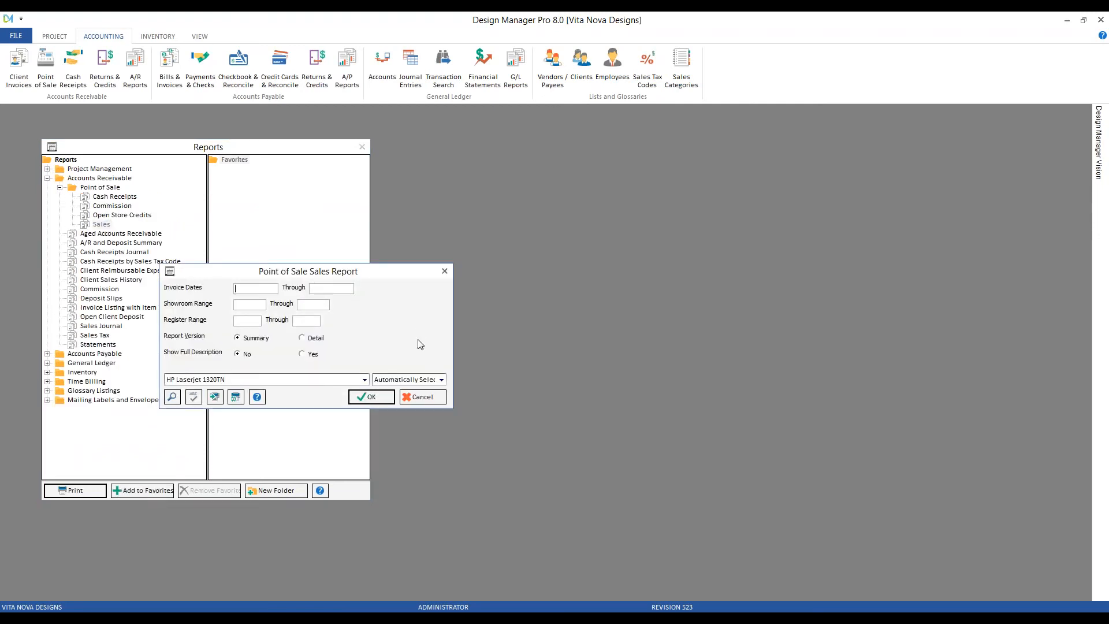
left_click(371, 397)
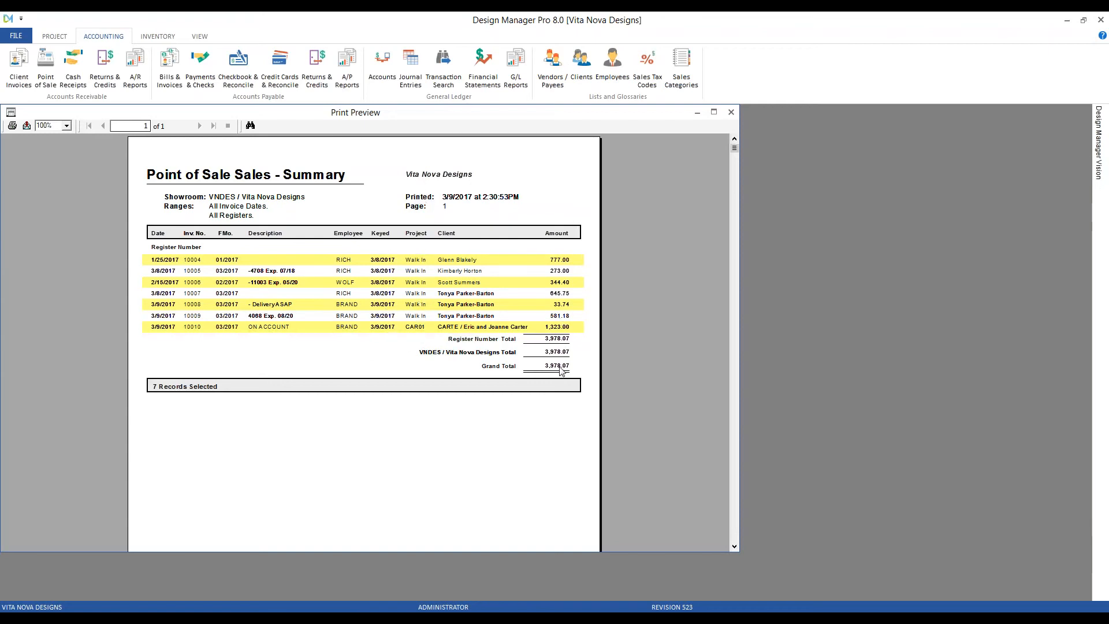
left_click(732, 113)
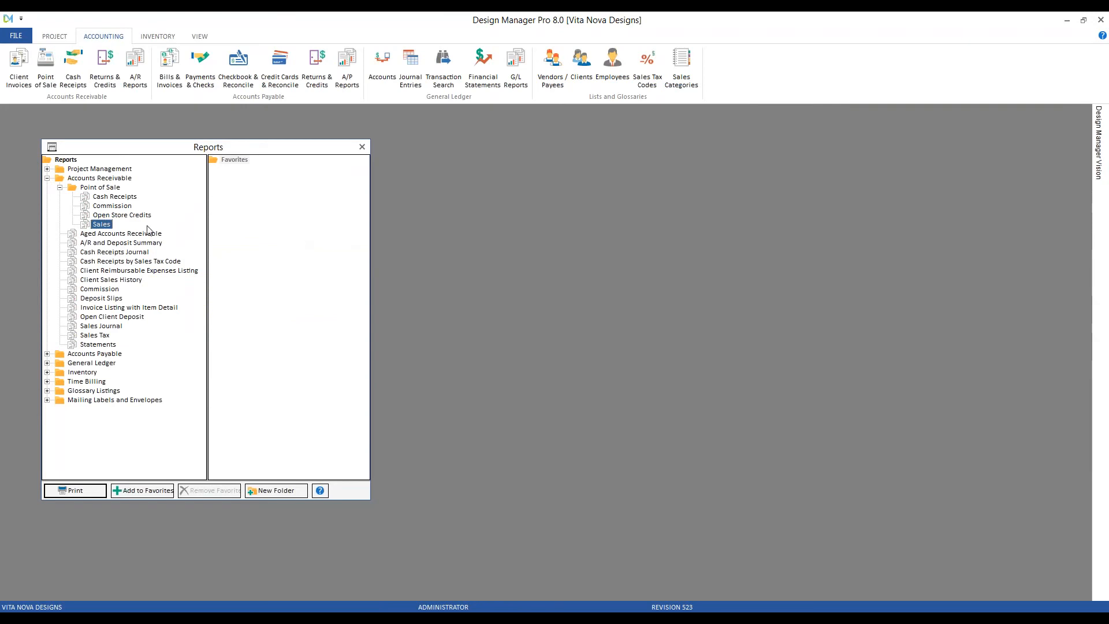
double_click(102, 226)
left_click(170, 196)
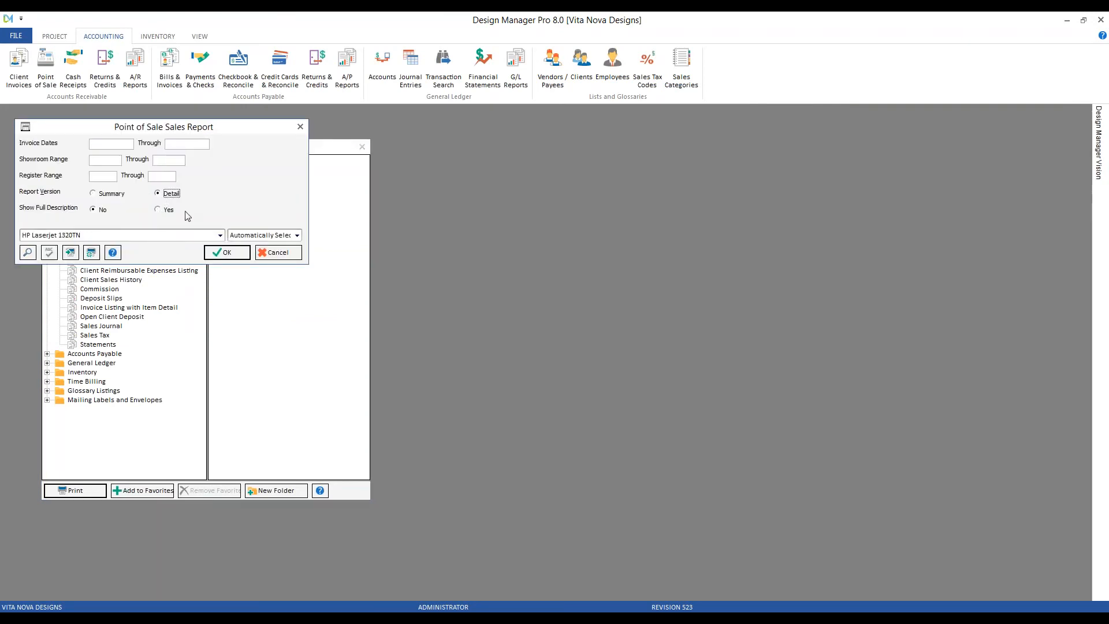
left_click(226, 253)
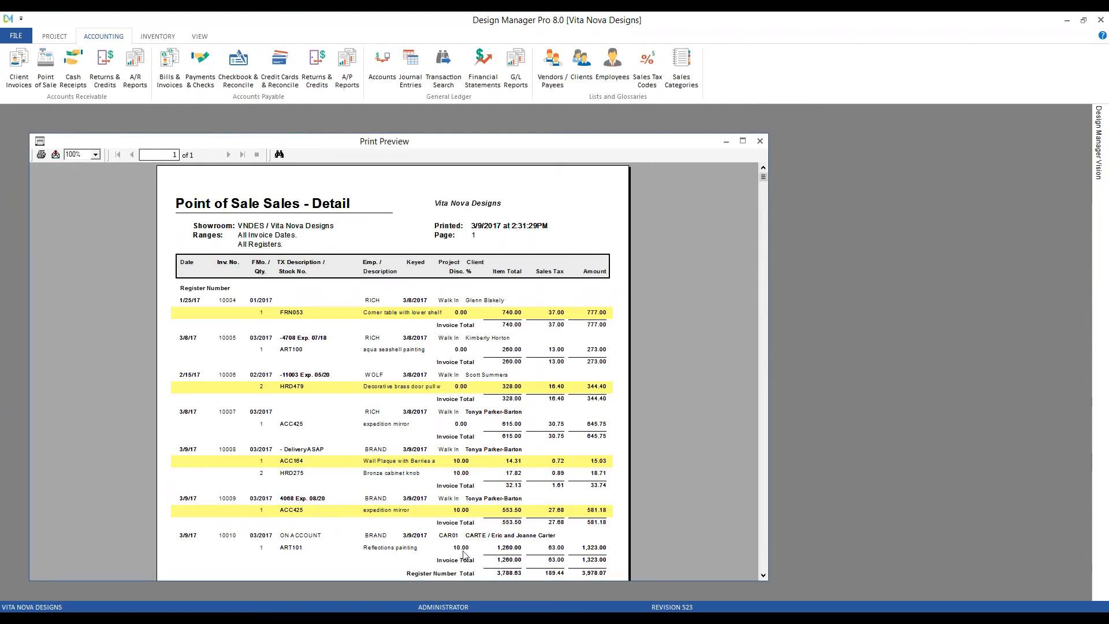
left_click(761, 141)
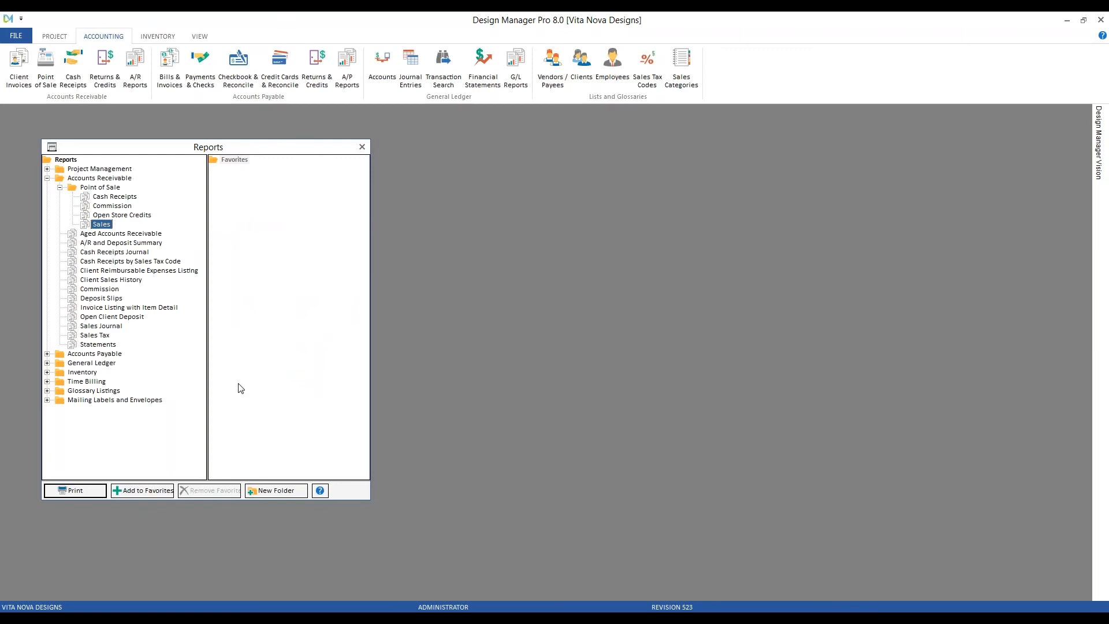
double_click(126, 198)
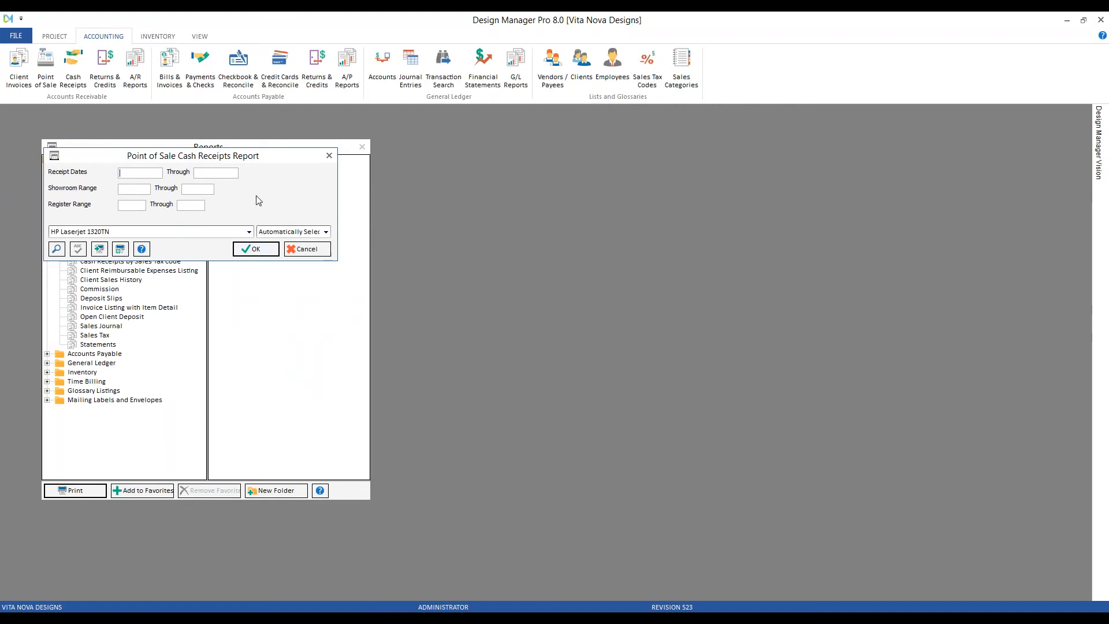
left_click(264, 249)
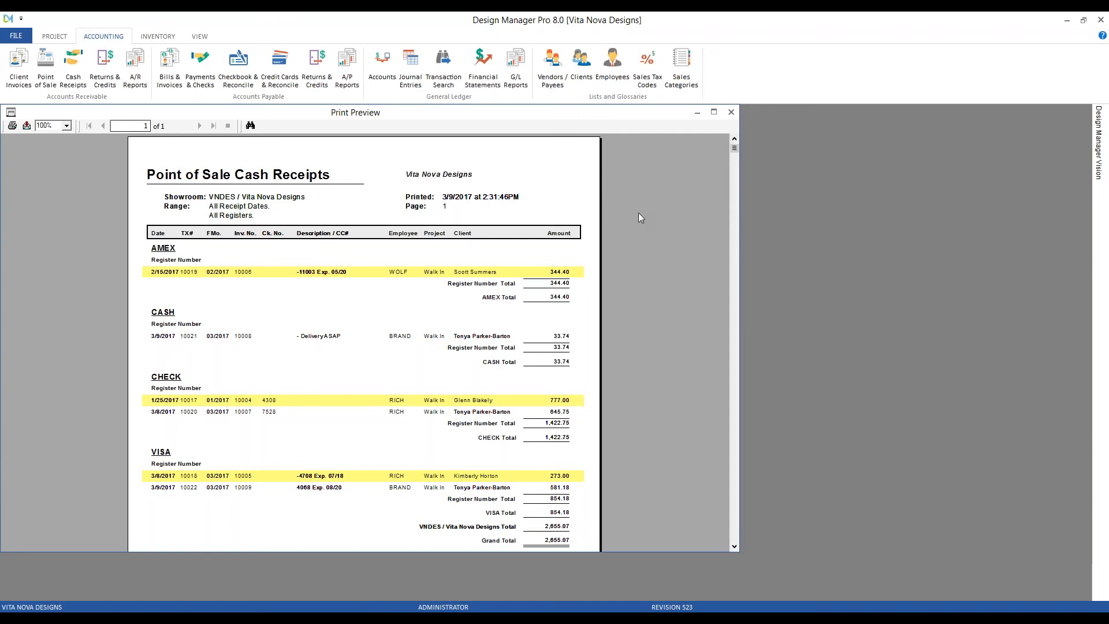
left_click(732, 112)
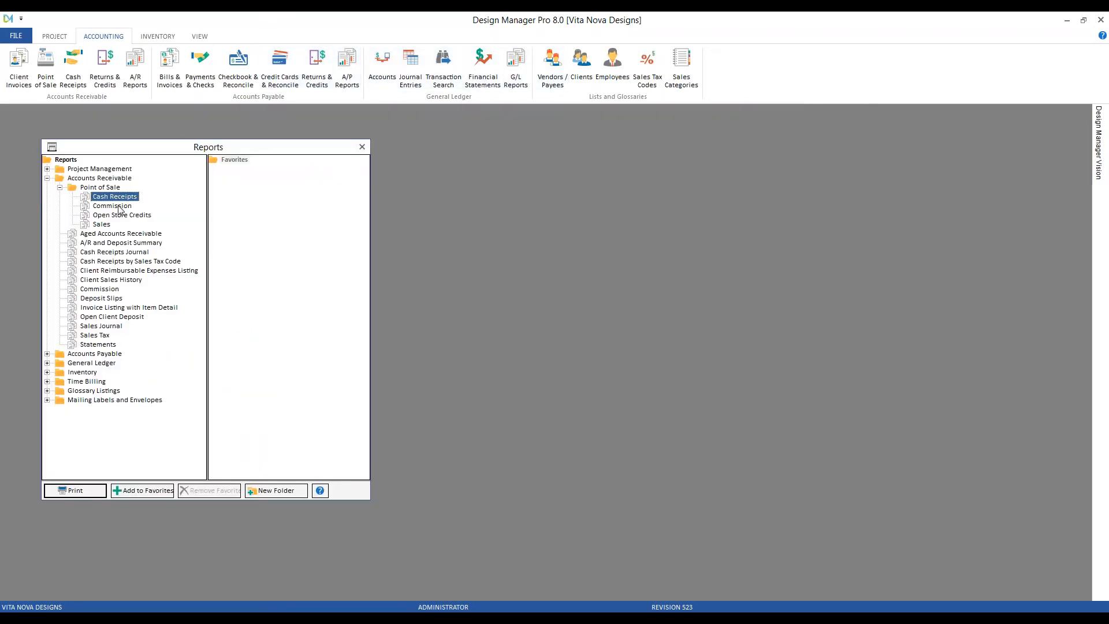
Generate the Point of Sale Commission report preview.
left_click(108, 290)
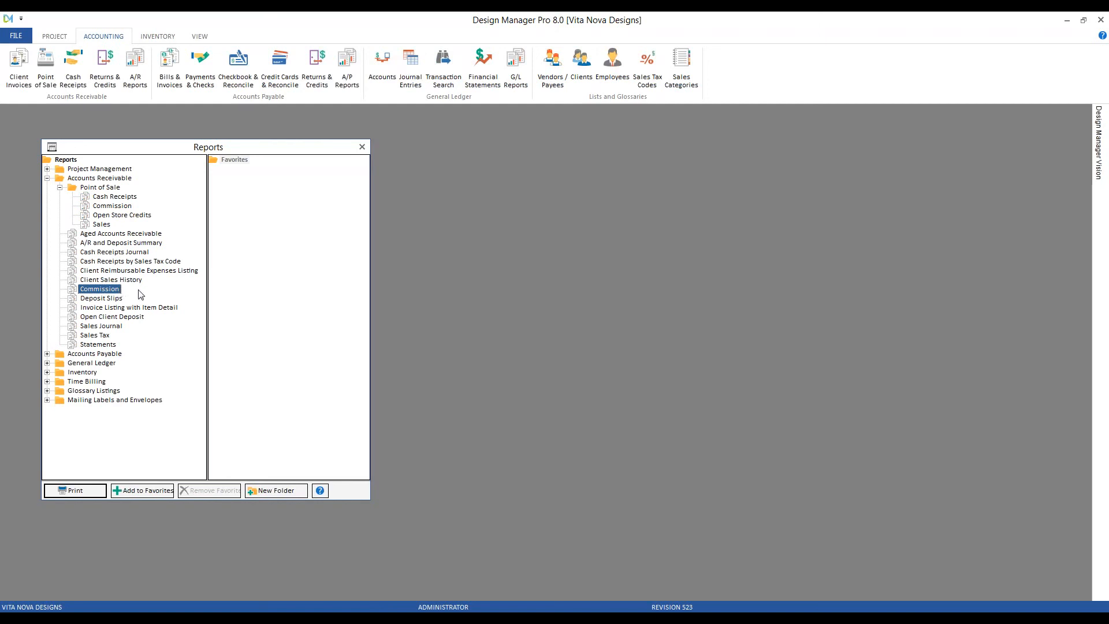
left_click(119, 207)
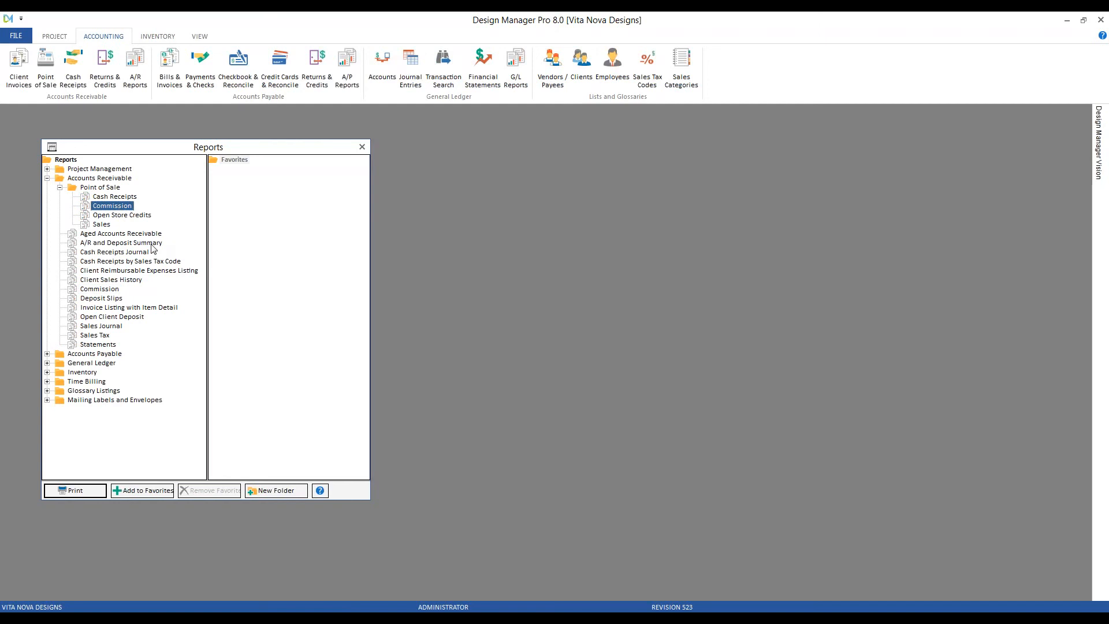
double_click(128, 207)
left_click(284, 294)
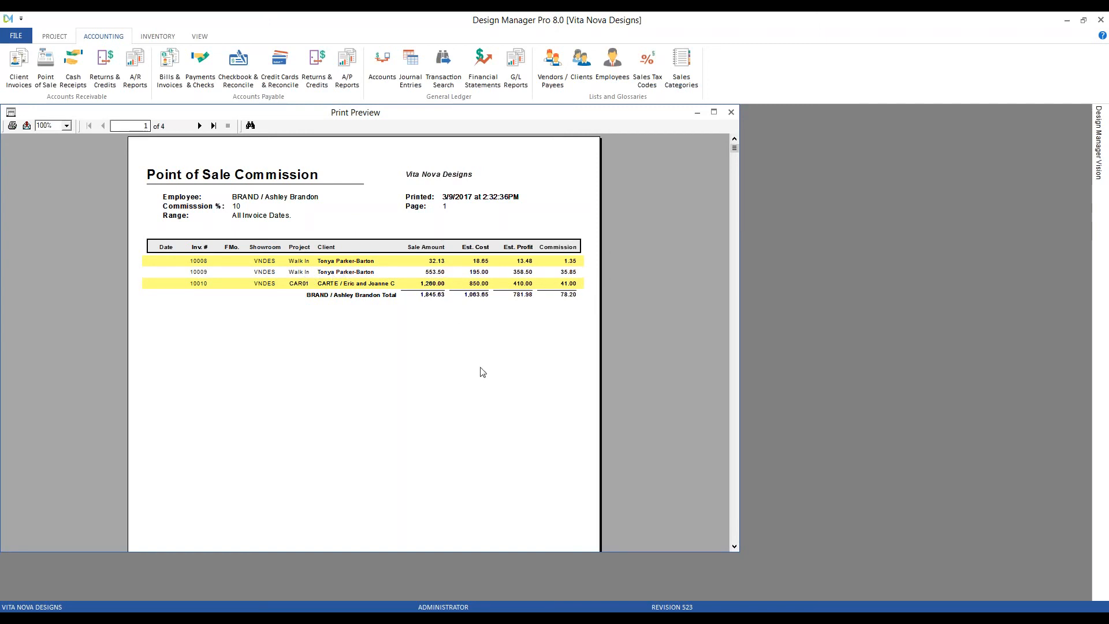
Page through to page 4's 184.80 grand total, then close the preview and Reports list.
left_click(200, 126)
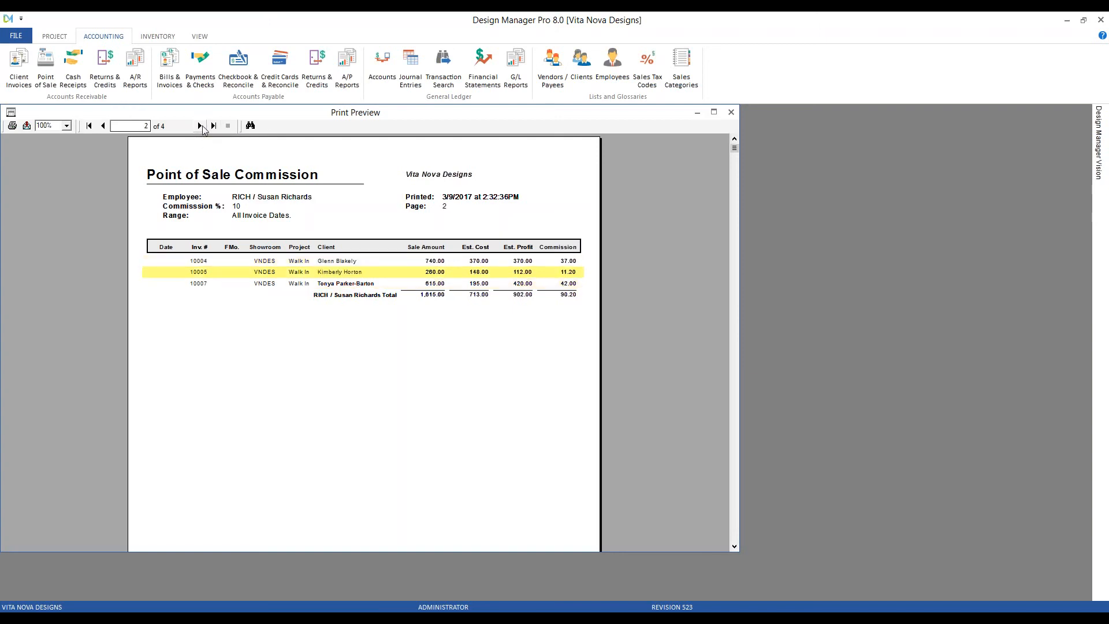
left_click(200, 126)
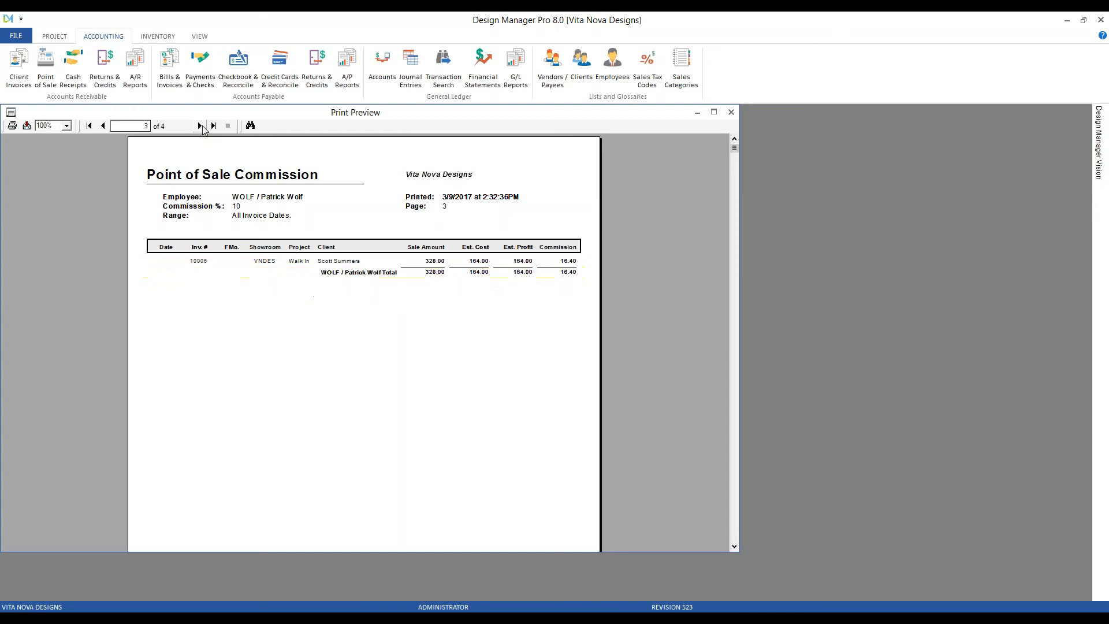
left_click(200, 126)
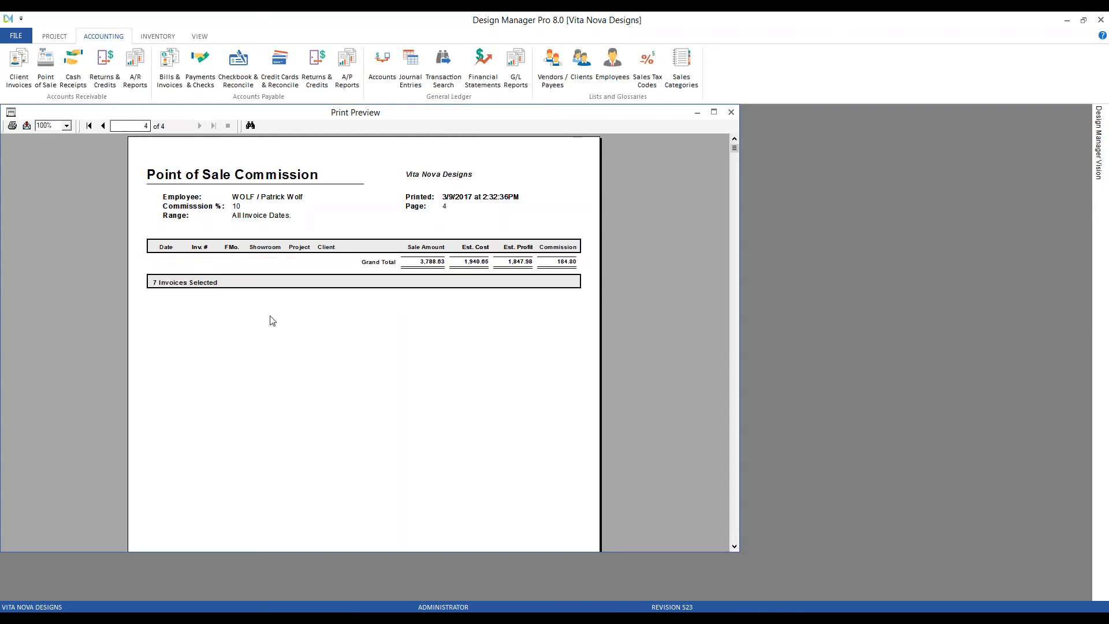
left_click(730, 114)
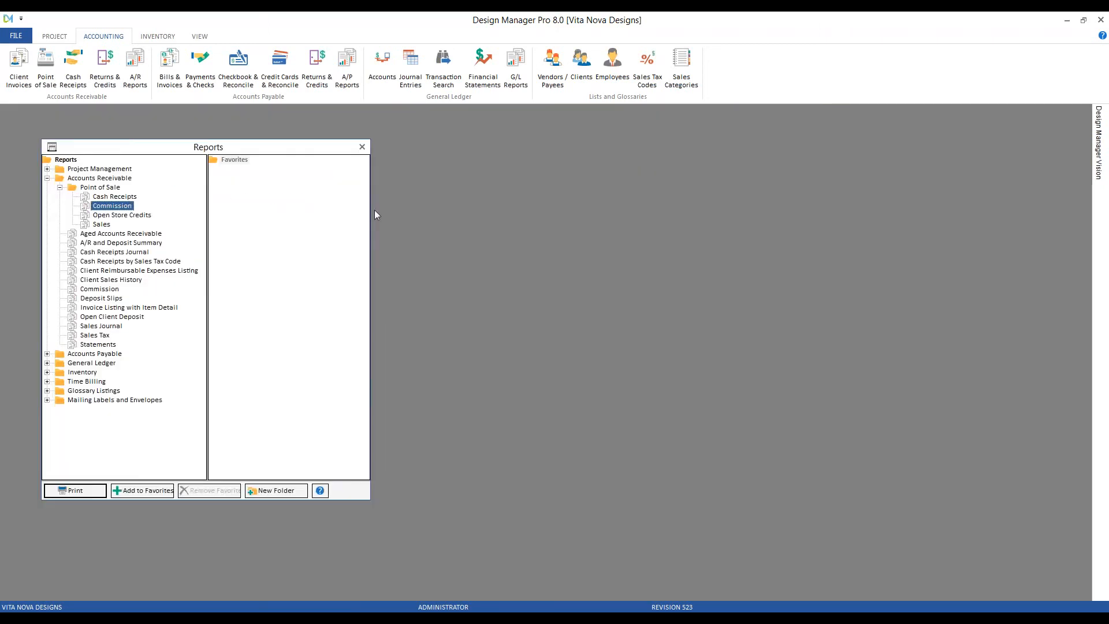
left_click(363, 147)
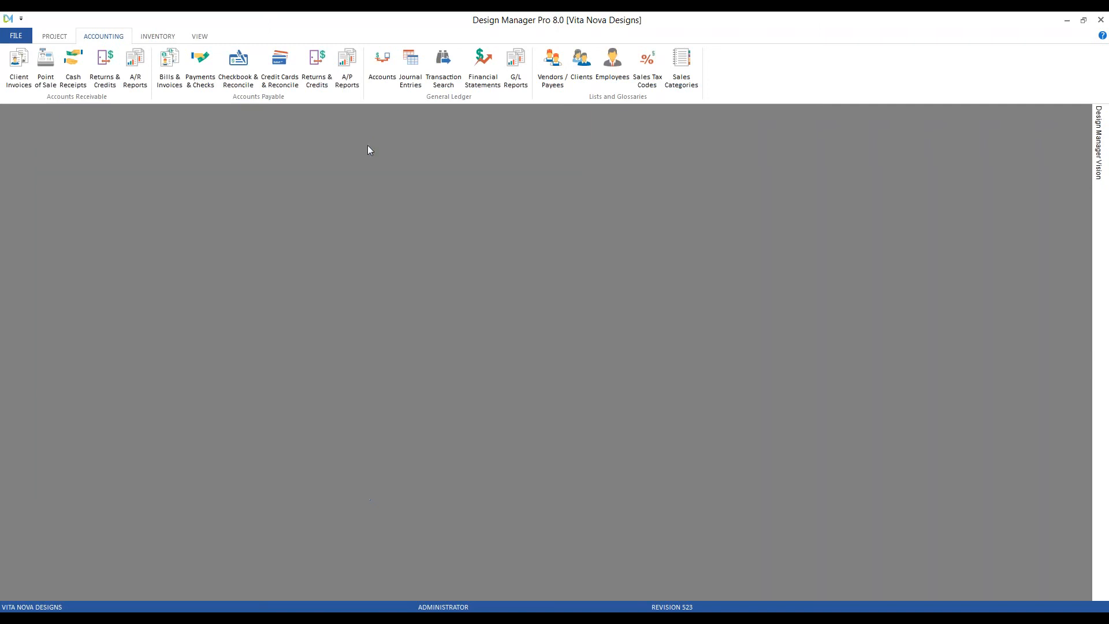